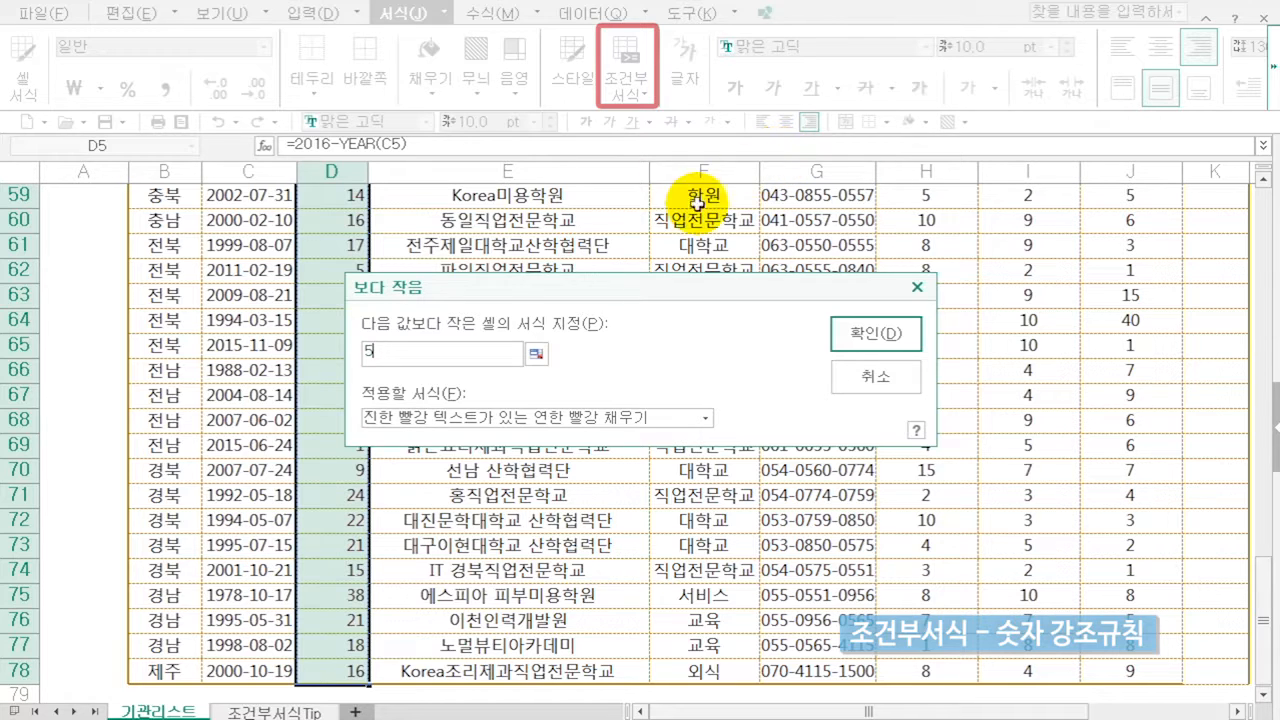
Apply the less-than-5 highlight rule to the 연수 values with the 연한 빨강 채우기 format.
{"action": "left_click", "coordinate": [516, 421]}
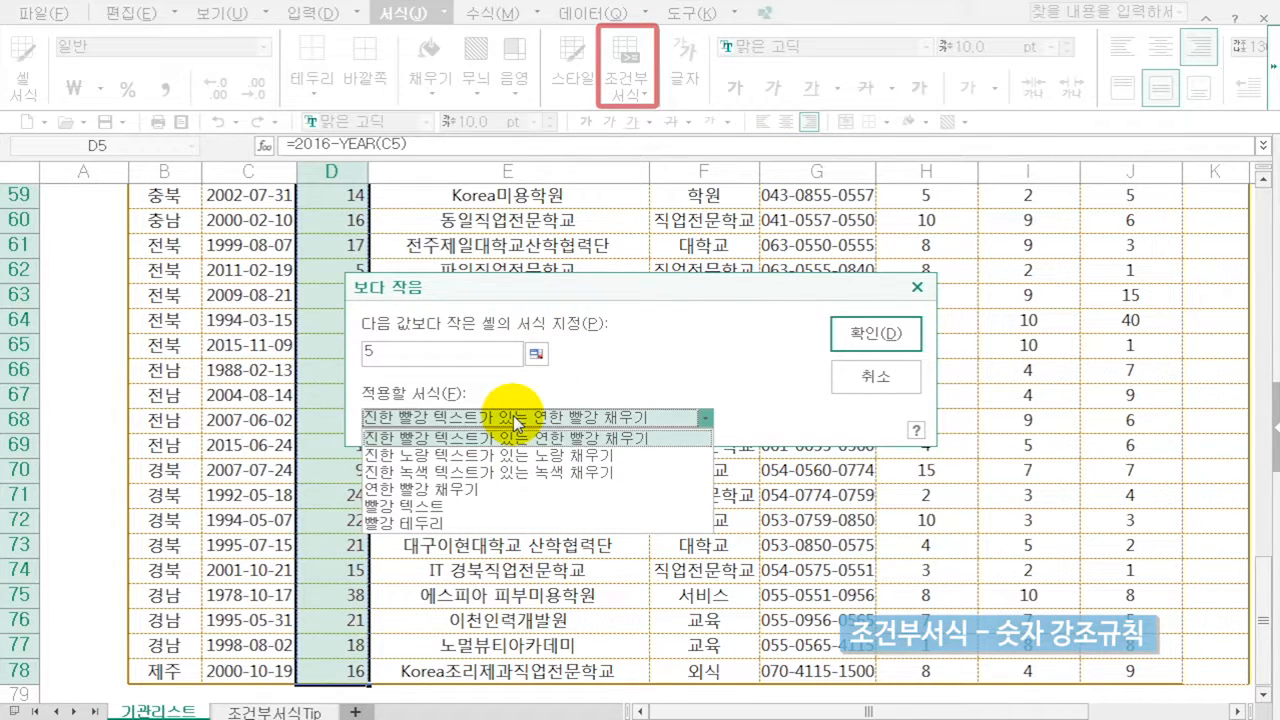
{"action": "left_click", "coordinate": [430, 492]}
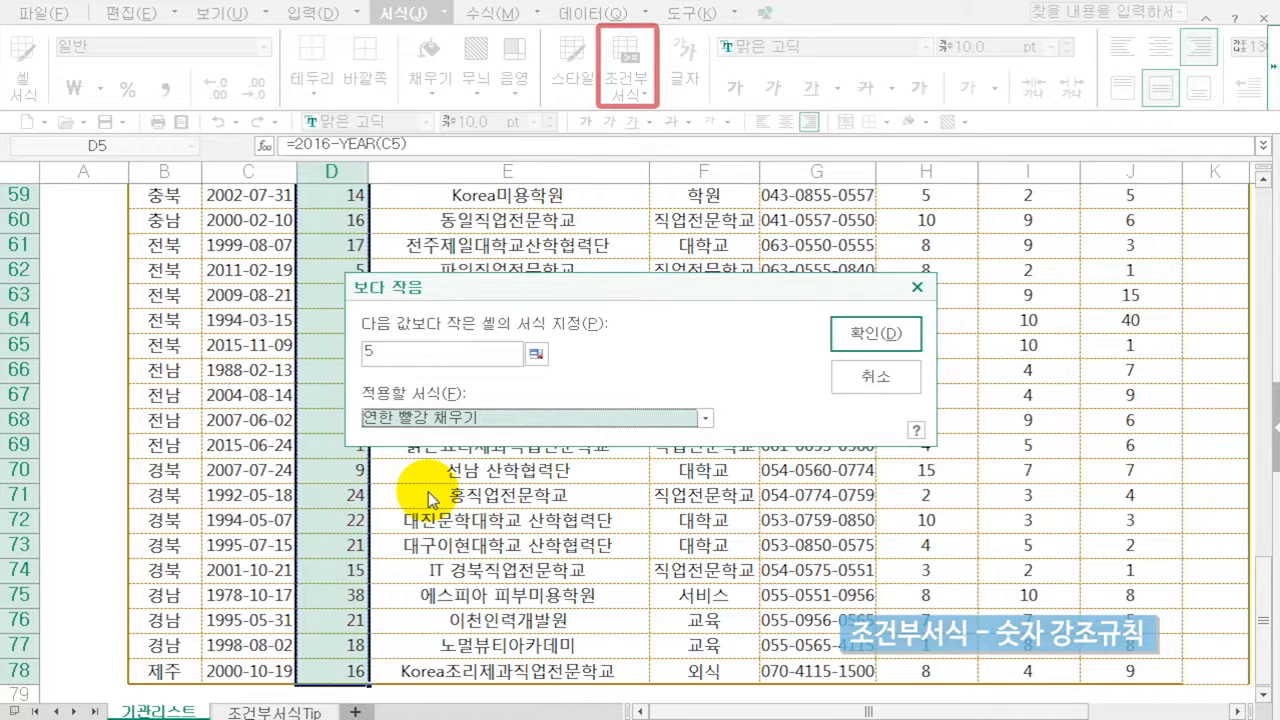
{"action": "left_click", "coordinate": [876, 332]}
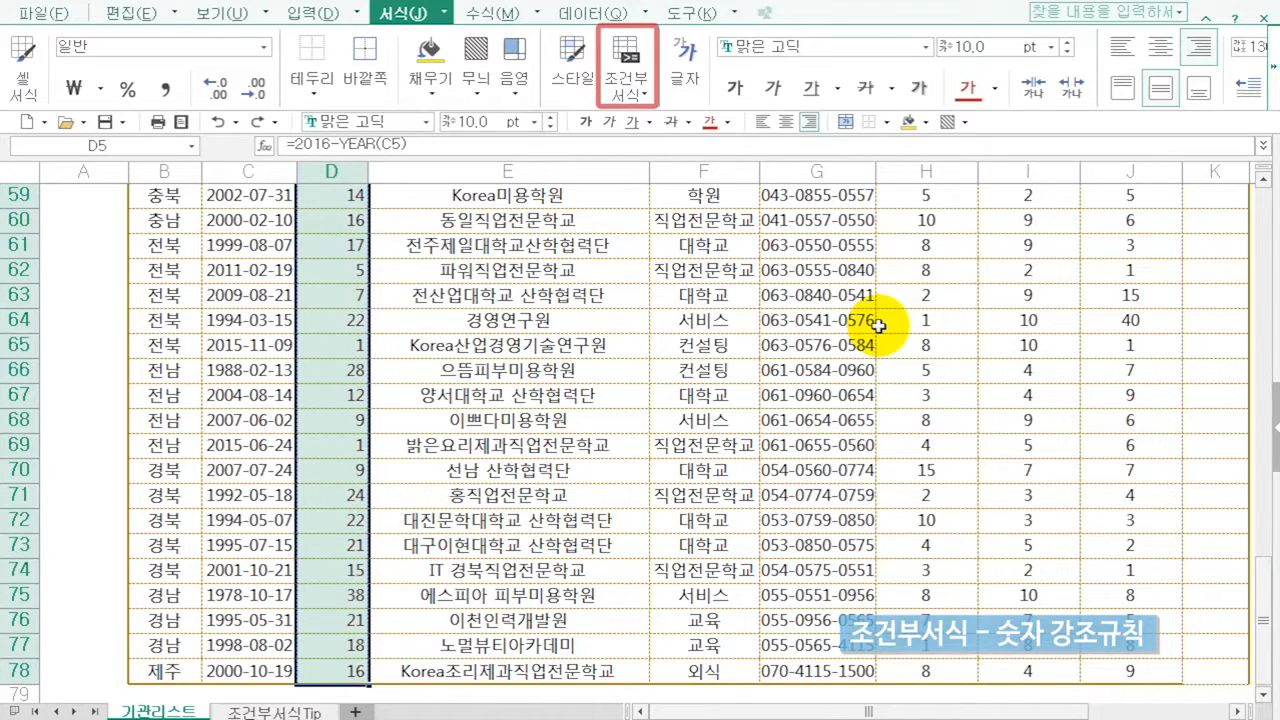
{"action": "left_click", "coordinate": [562, 345]}
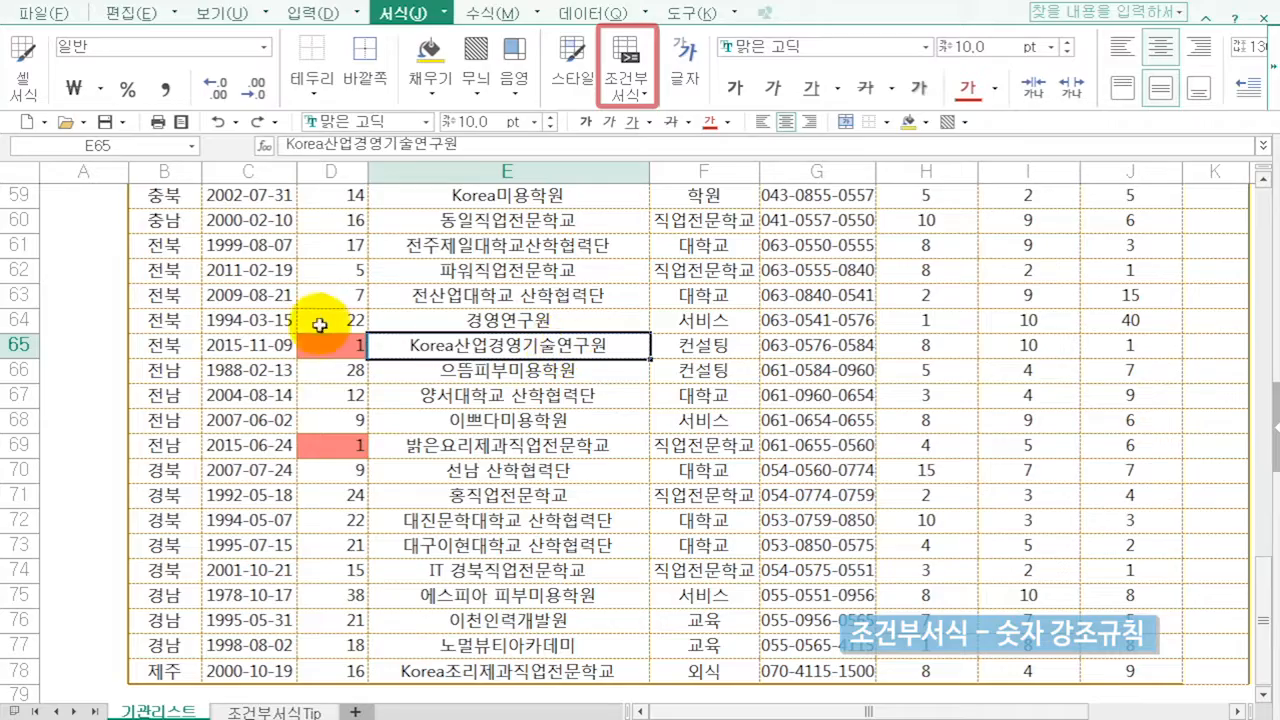
{"action": "scroll", "coordinate": [308, 476], "scroll_direction": "up", "scroll_amount": 11}
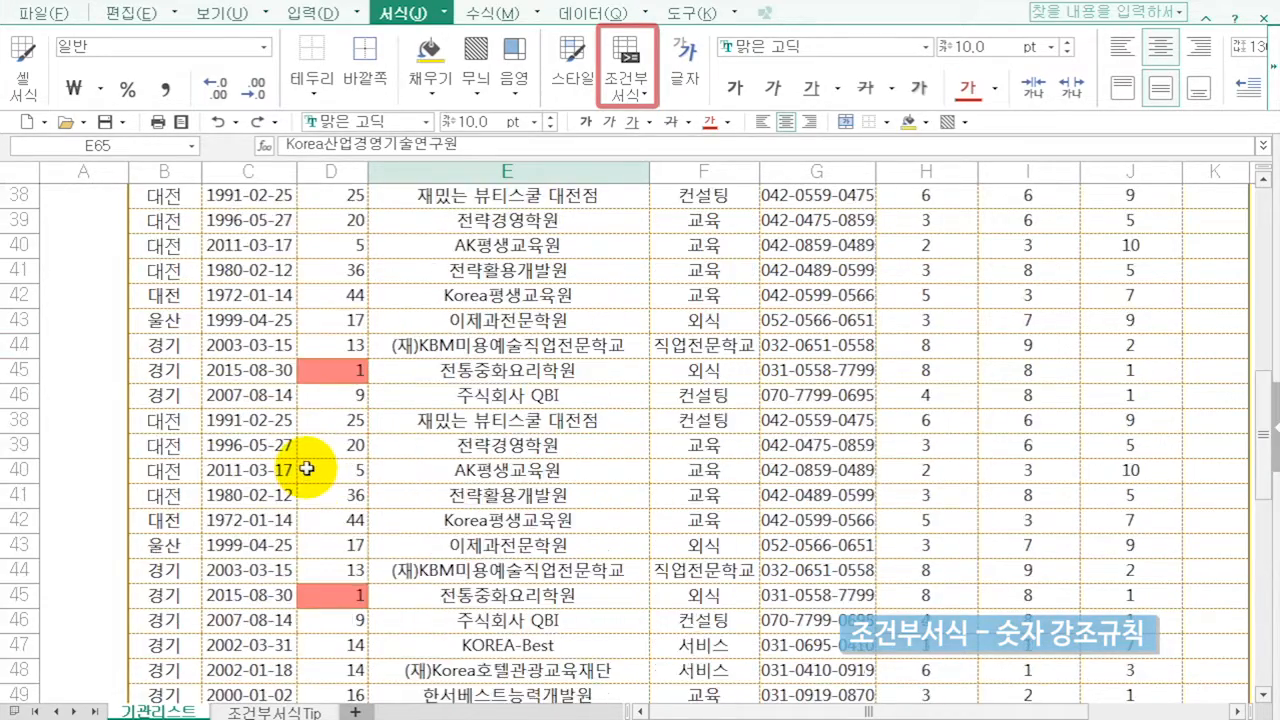
{"action": "scroll", "coordinate": [308, 468], "scroll_direction": "up", "scroll_amount": 8}
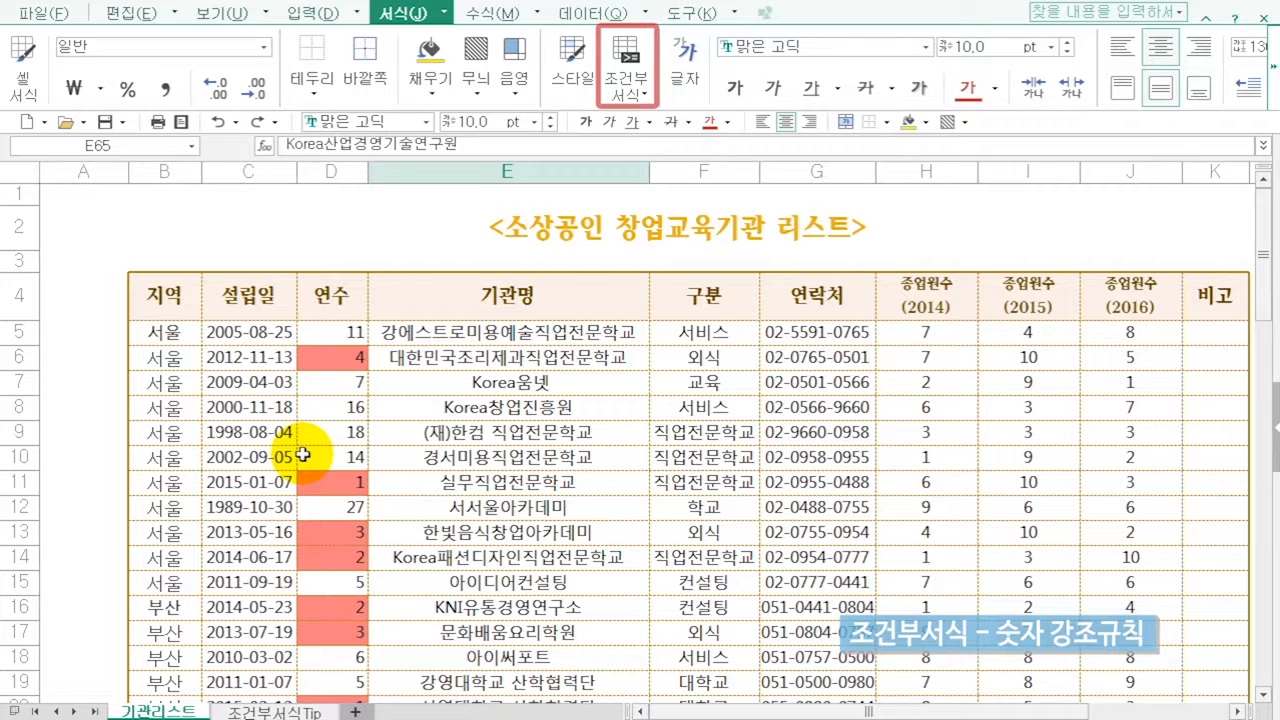
Enter 8 in cell D6 to test the highlight rule.
{"action": "left_click", "coordinate": [341, 353]}
{"action": "type", "text": "8"}
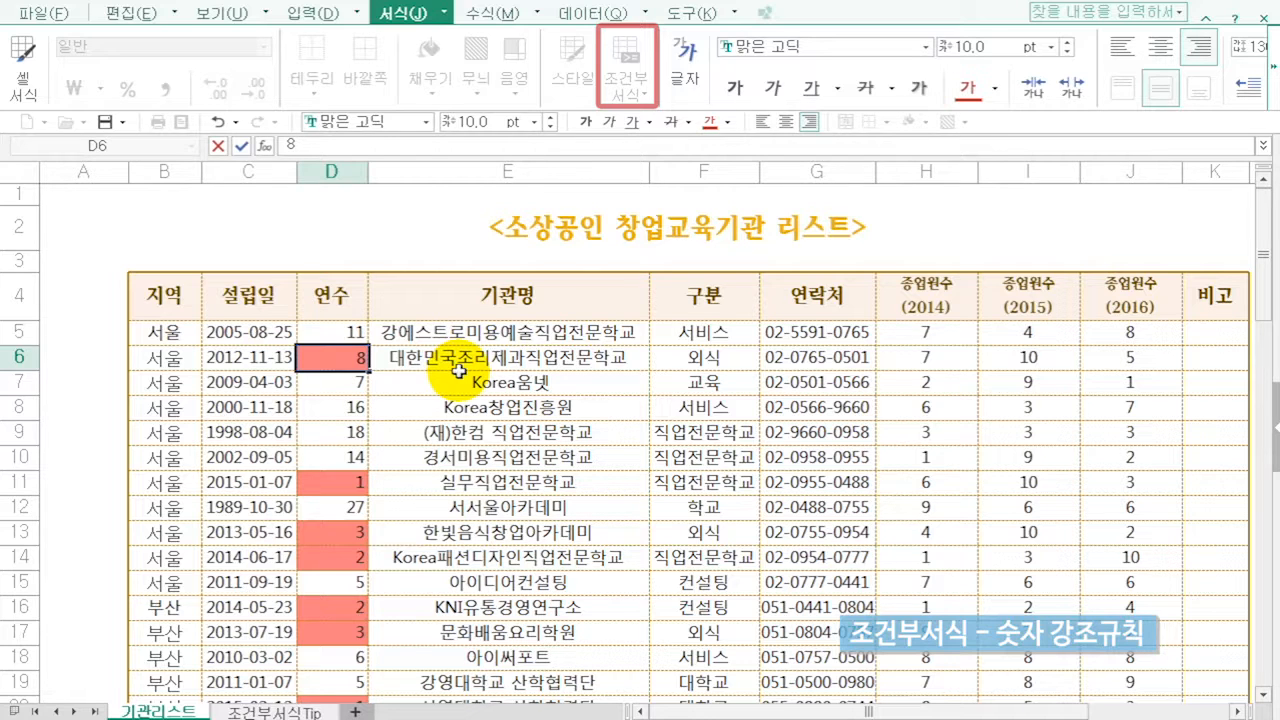
{"action": "key", "text": "Return"}
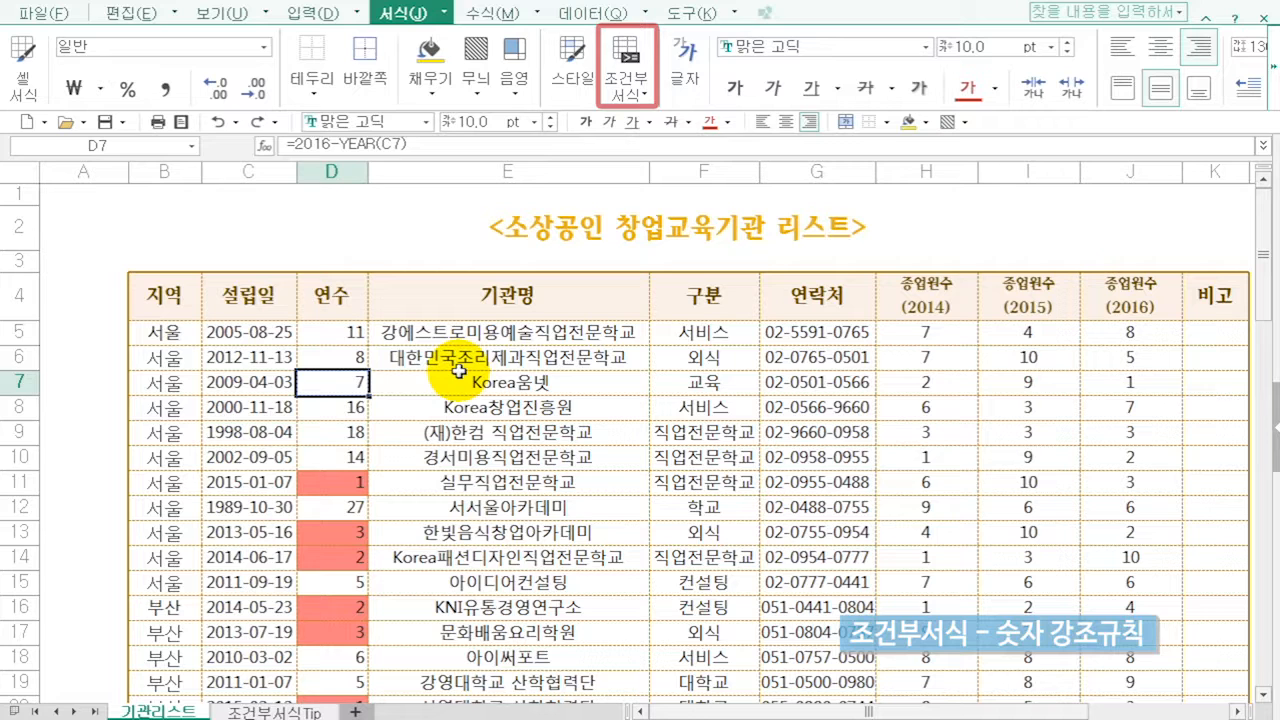
Set cell D6 to 4.
{"action": "key", "text": "Up"}
{"action": "type", "text": "4"}
{"action": "key", "text": "Return"}
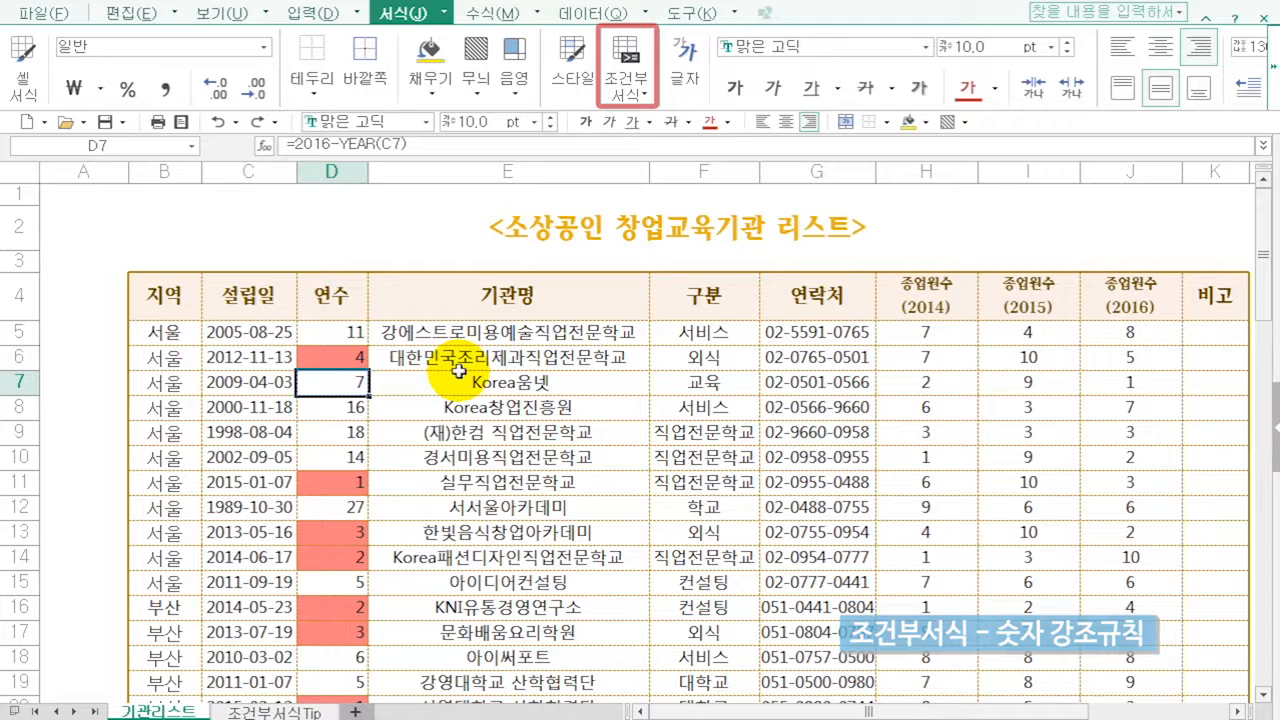
In the conditional formatting rule manager for D5:D78, change the less-than-5 rule's background color to pale orange.
{"action": "left_click", "coordinate": [352, 331]}
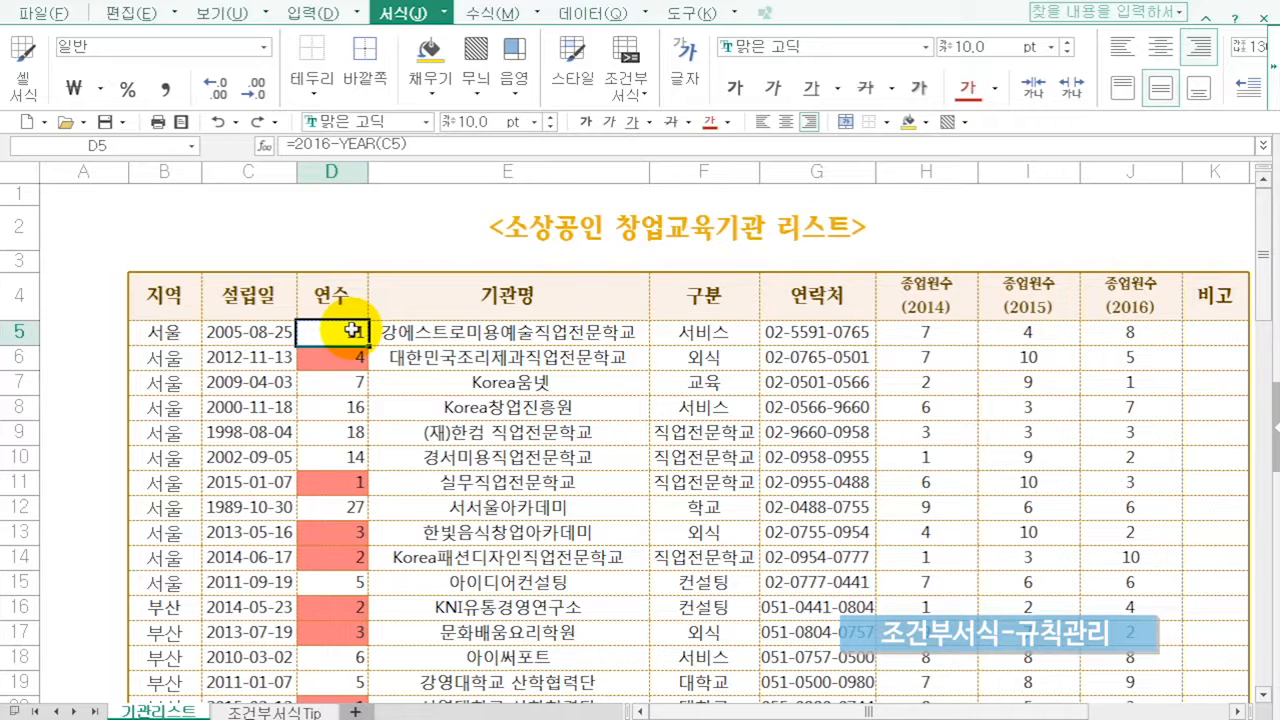
{"action": "key", "text": "ctrl+shift+Down"}
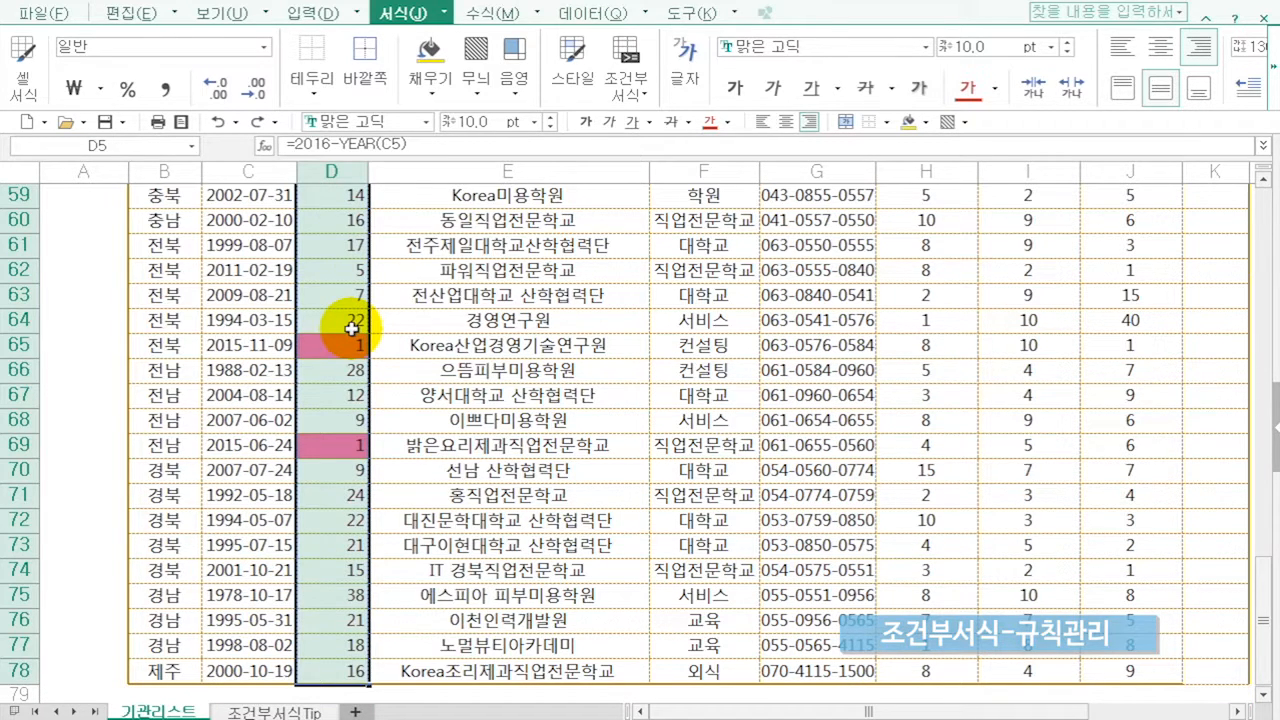
{"action": "left_click", "coordinate": [630, 95]}
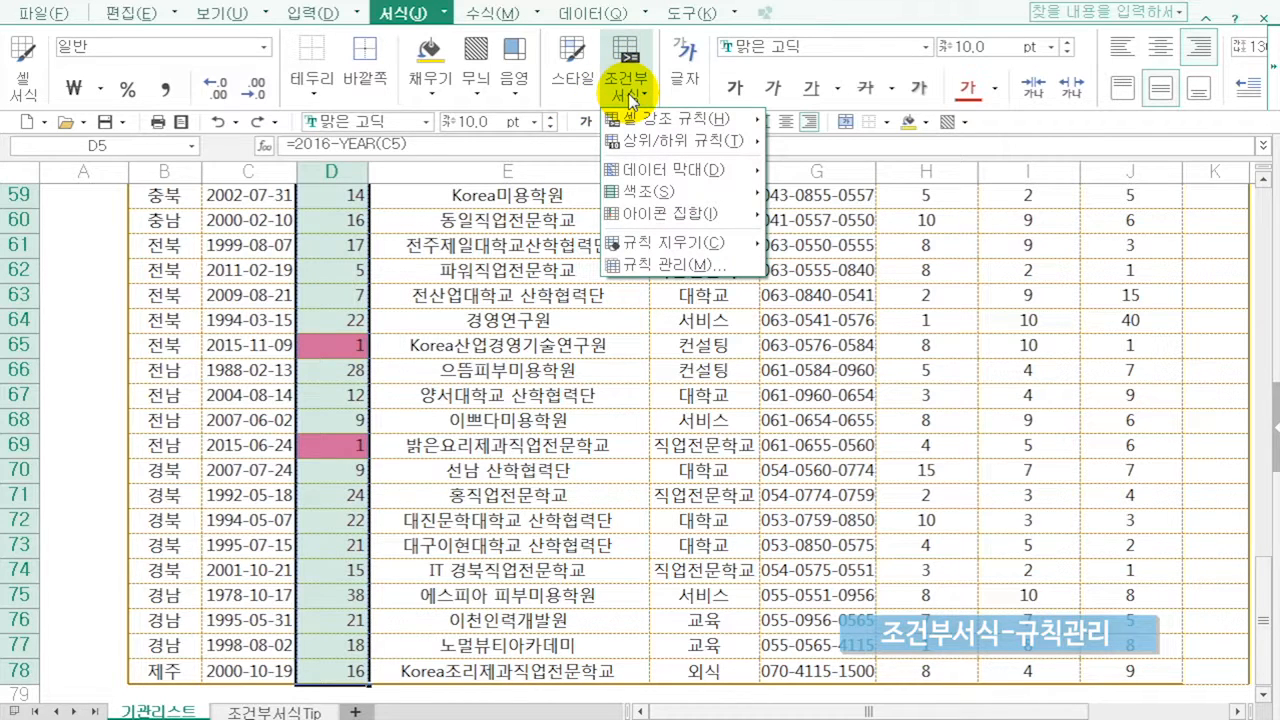
{"action": "left_click", "coordinate": [668, 265]}
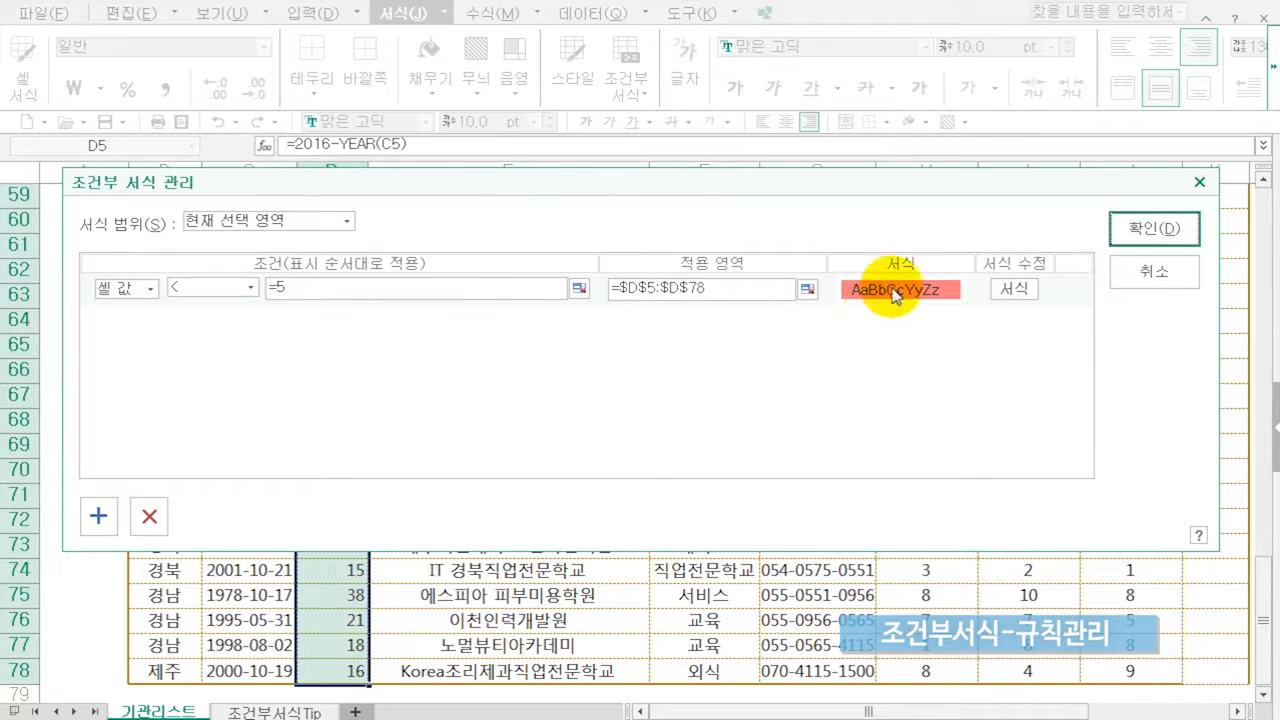
{"action": "left_click", "coordinate": [1025, 295]}
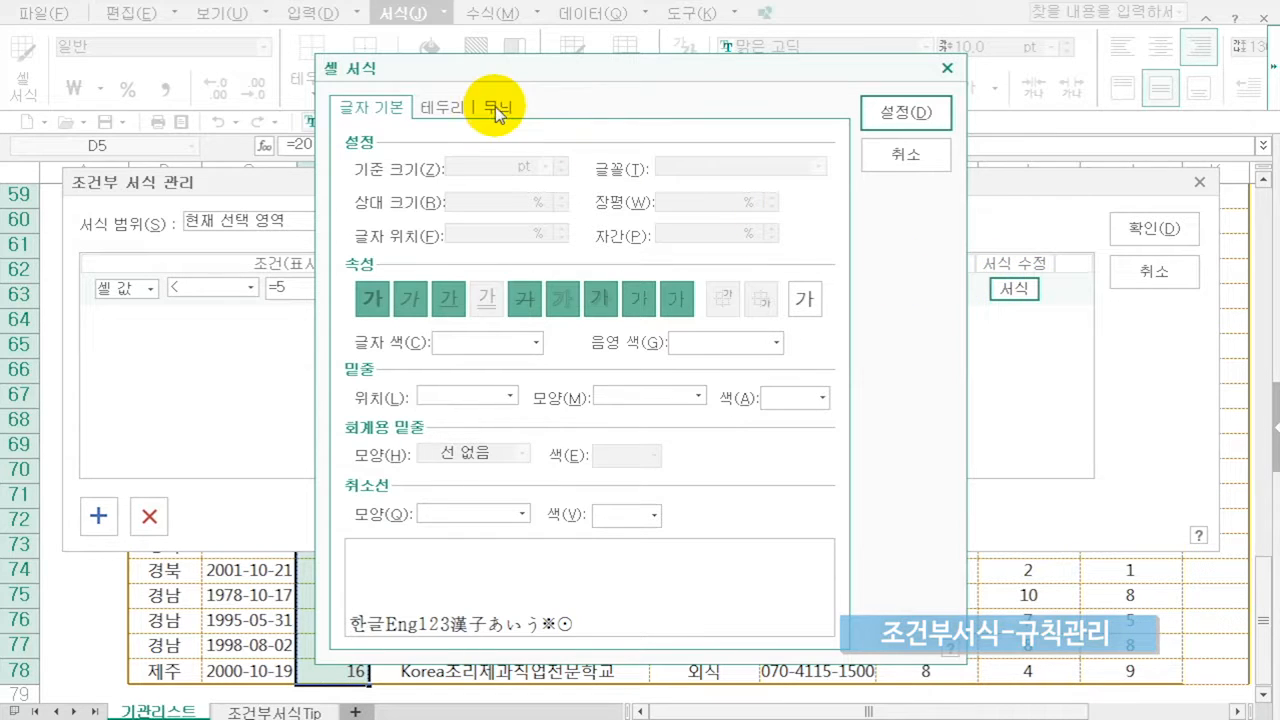
{"action": "left_click", "coordinate": [494, 106]}
{"action": "left_click", "coordinate": [506, 191]}
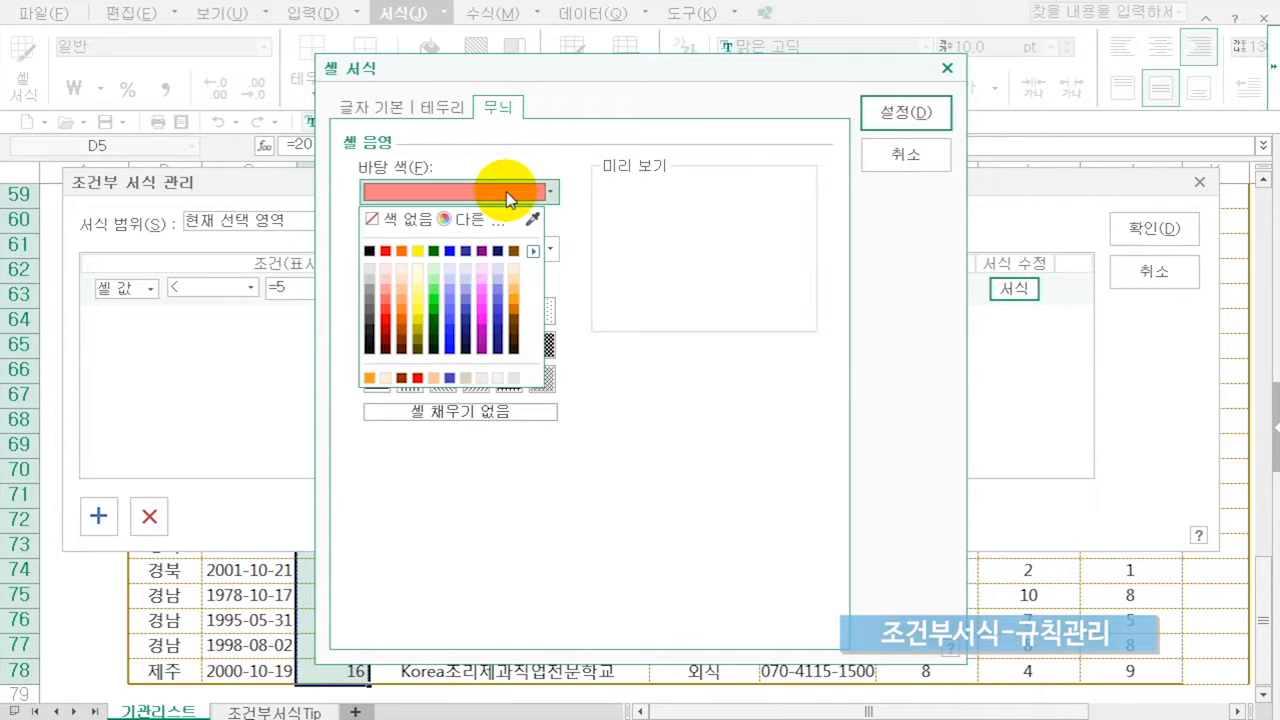
{"action": "left_click", "coordinate": [512, 268]}
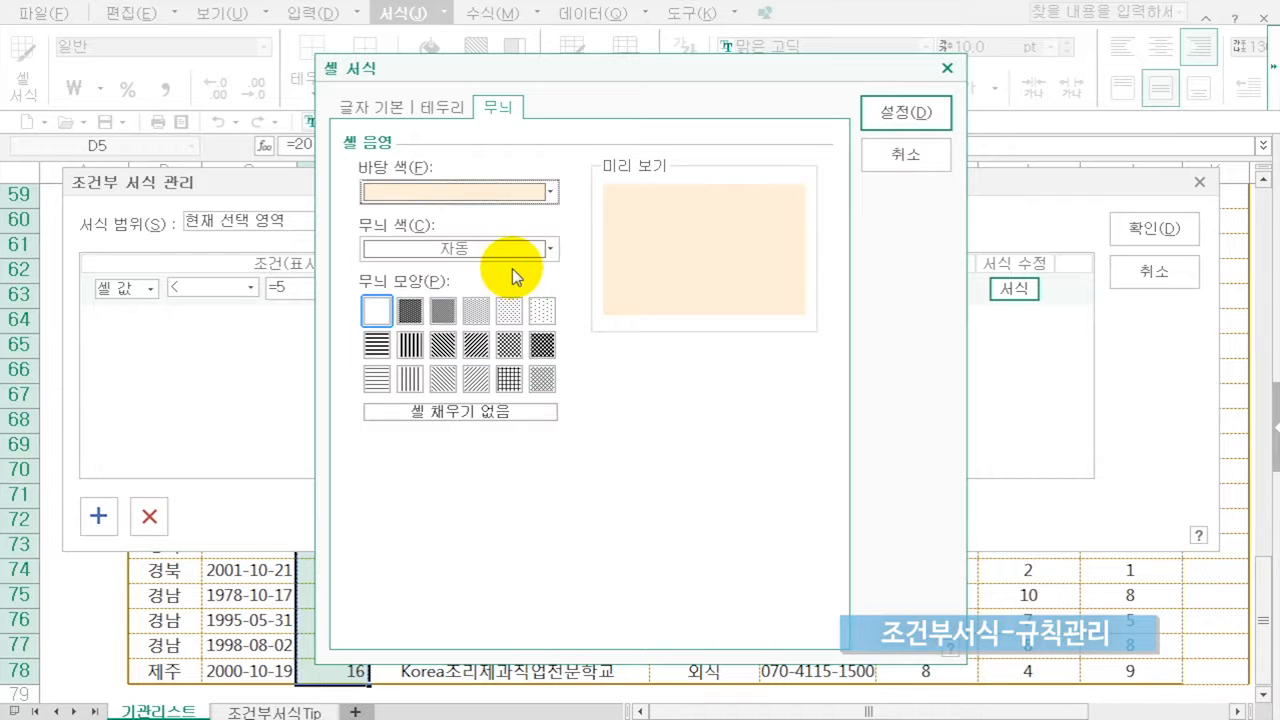
Give the less-than-5 rule a diagonal stripe pattern in light orange and apply the edited format to the 연수 column.
{"action": "left_click", "coordinate": [474, 345]}
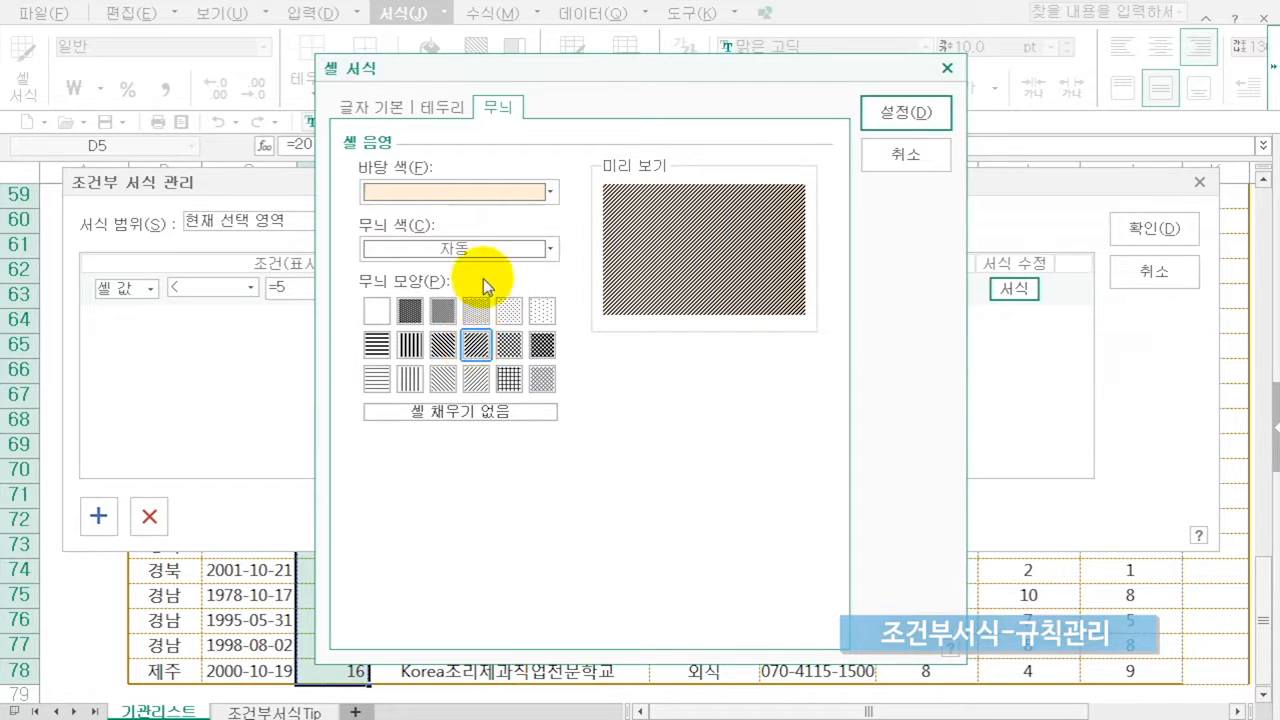
{"action": "left_click", "coordinate": [490, 248]}
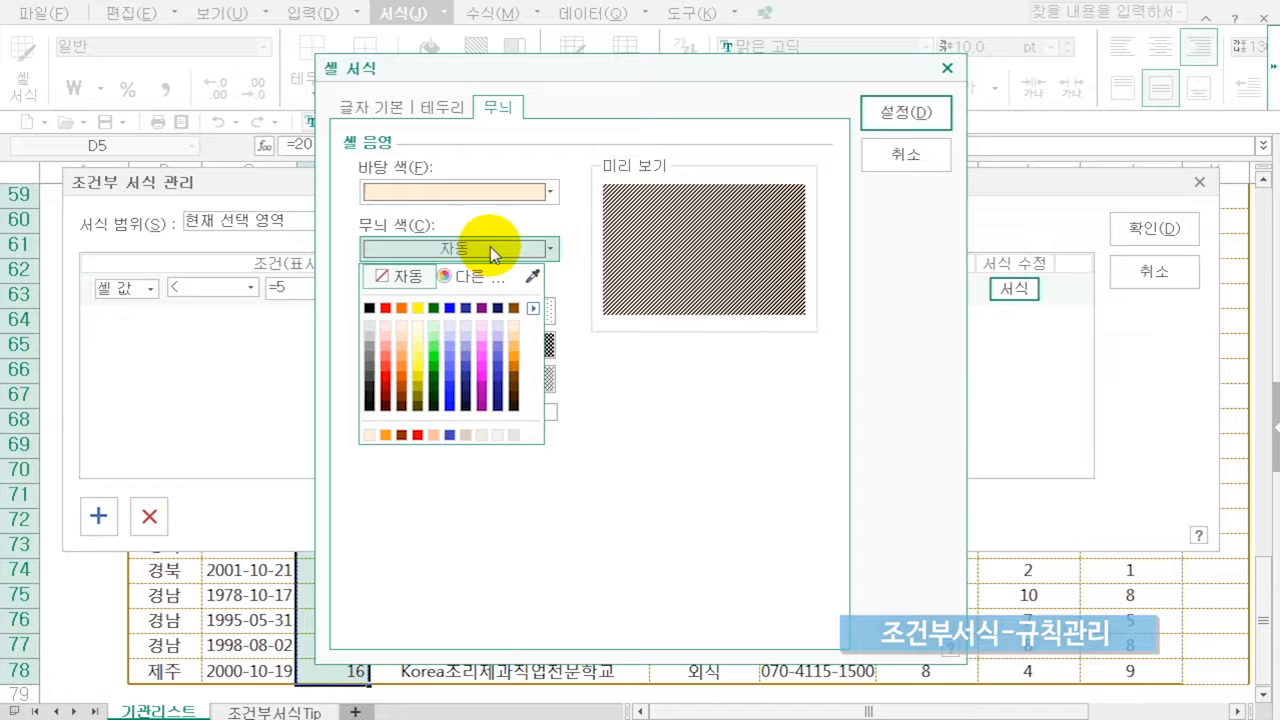
{"action": "left_click", "coordinate": [515, 346]}
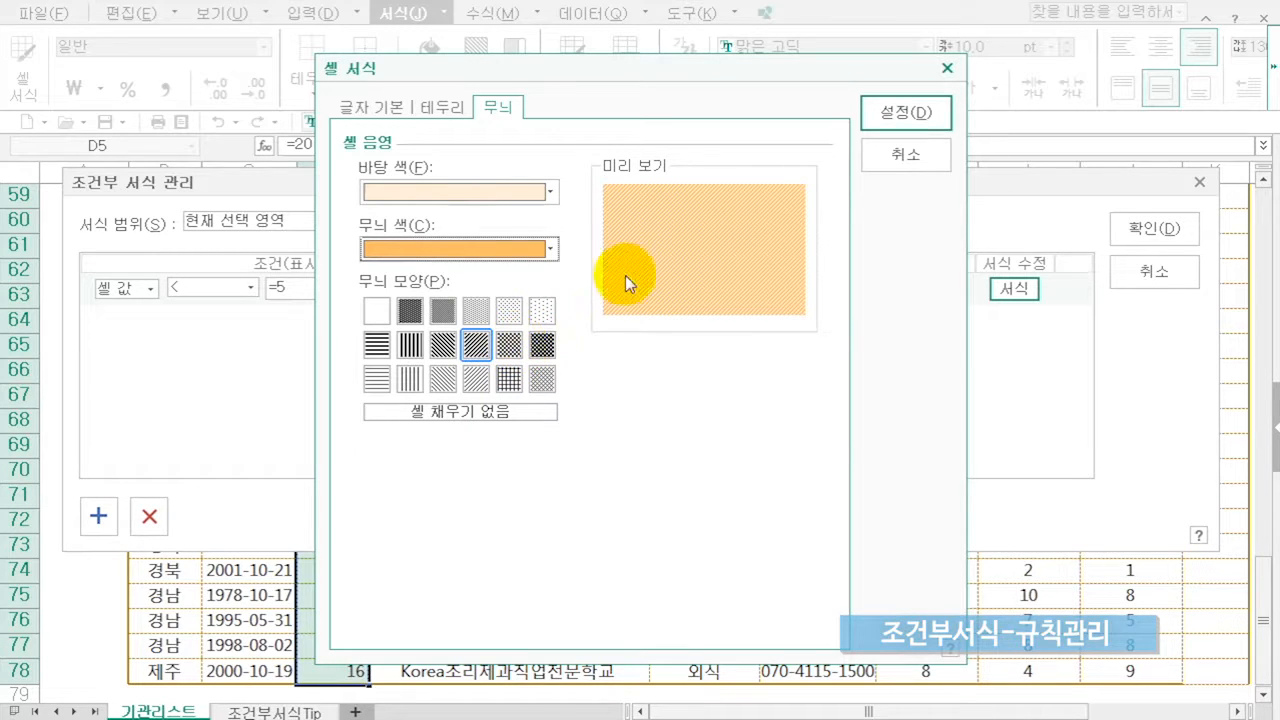
{"action": "left_click", "coordinate": [906, 111]}
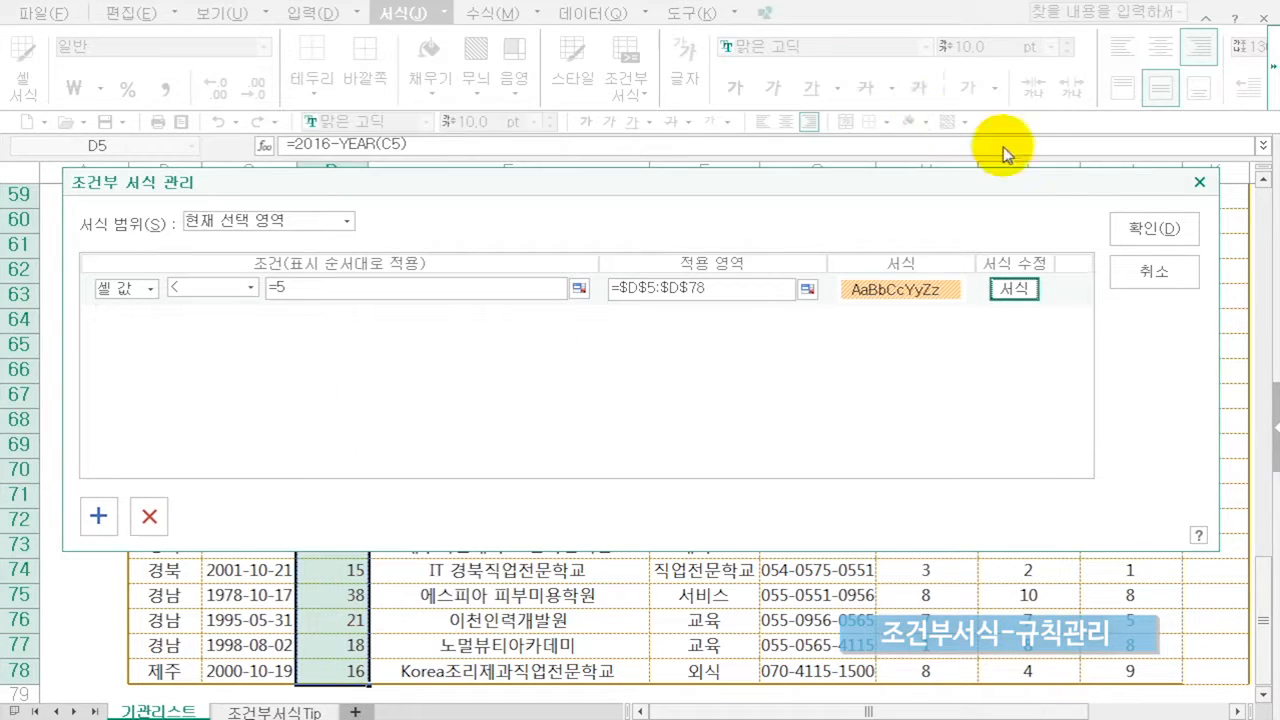
{"action": "left_click", "coordinate": [1147, 230]}
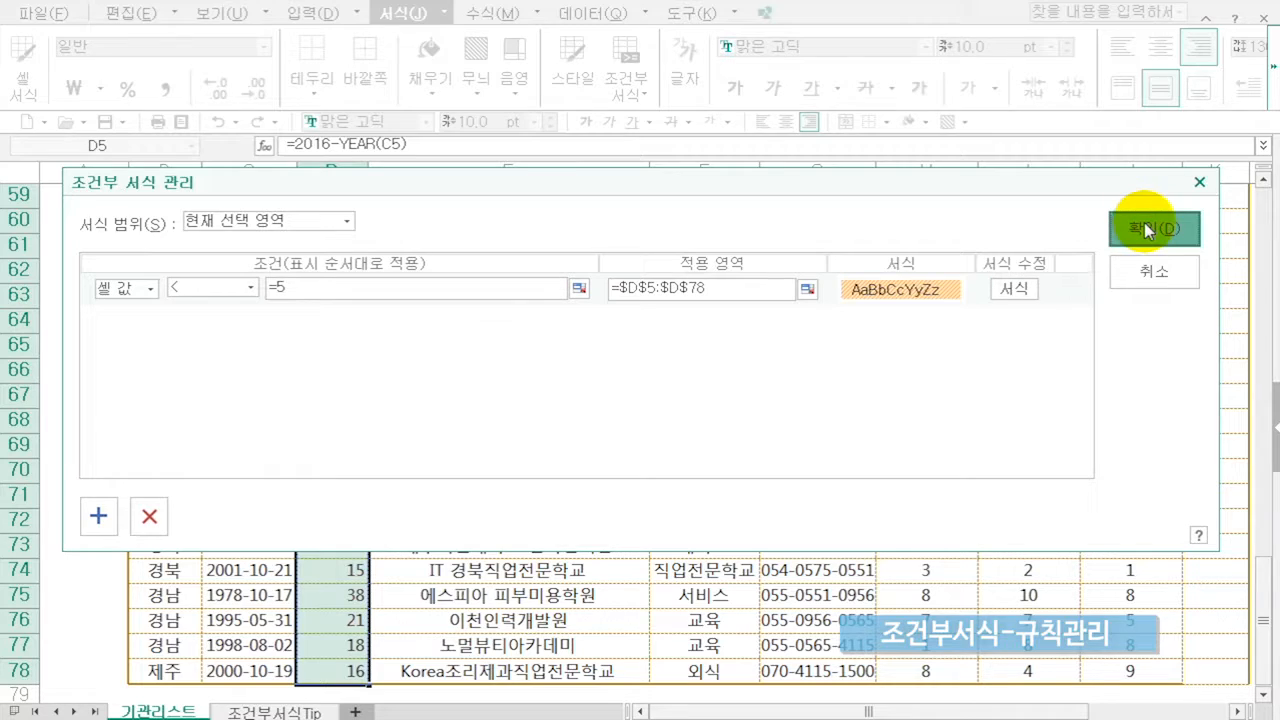
{"action": "left_click", "coordinate": [412, 330]}
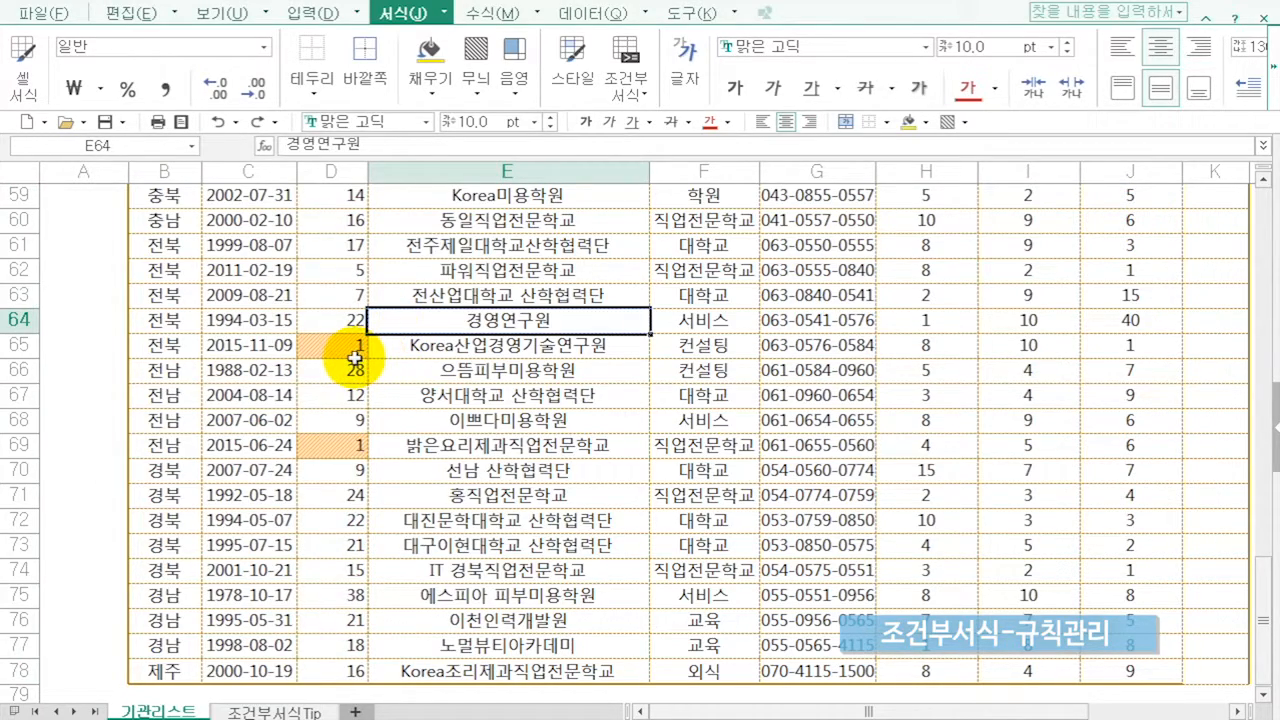
{"action": "scroll", "coordinate": [354, 360], "scroll_direction": "up", "scroll_amount": 12}
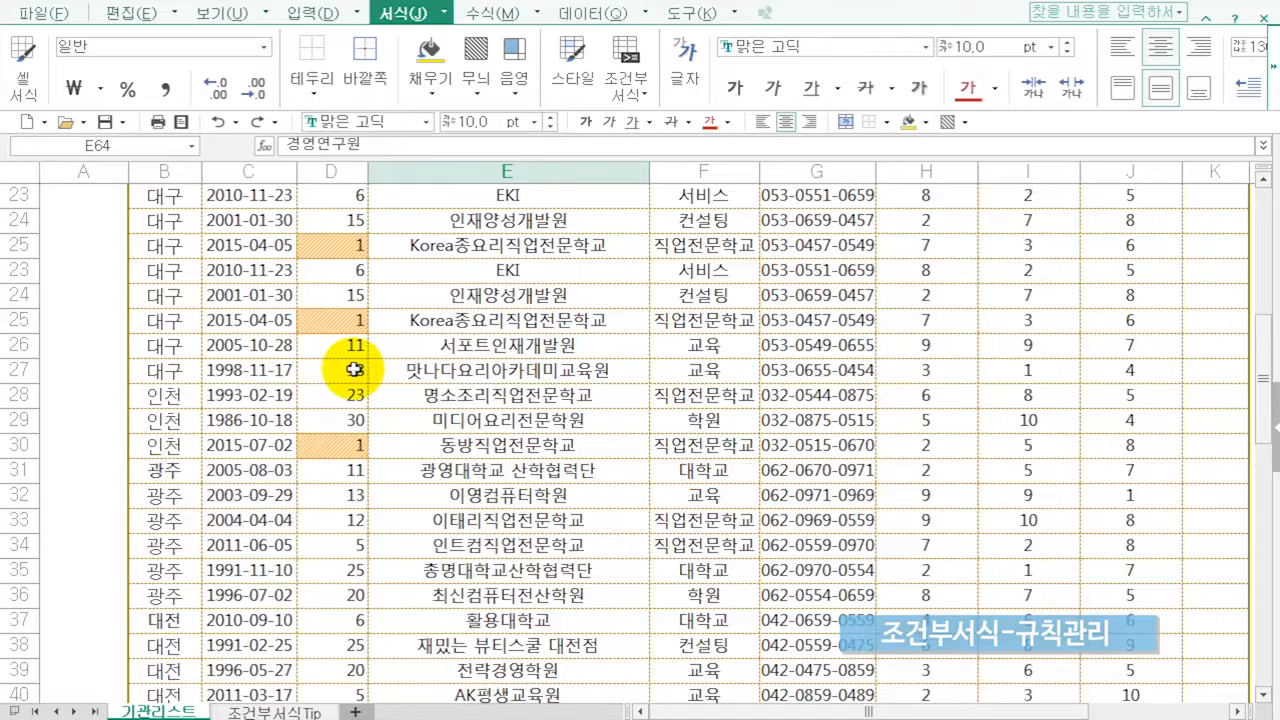
{"action": "scroll", "coordinate": [354, 369], "scroll_direction": "up", "scroll_amount": 7}
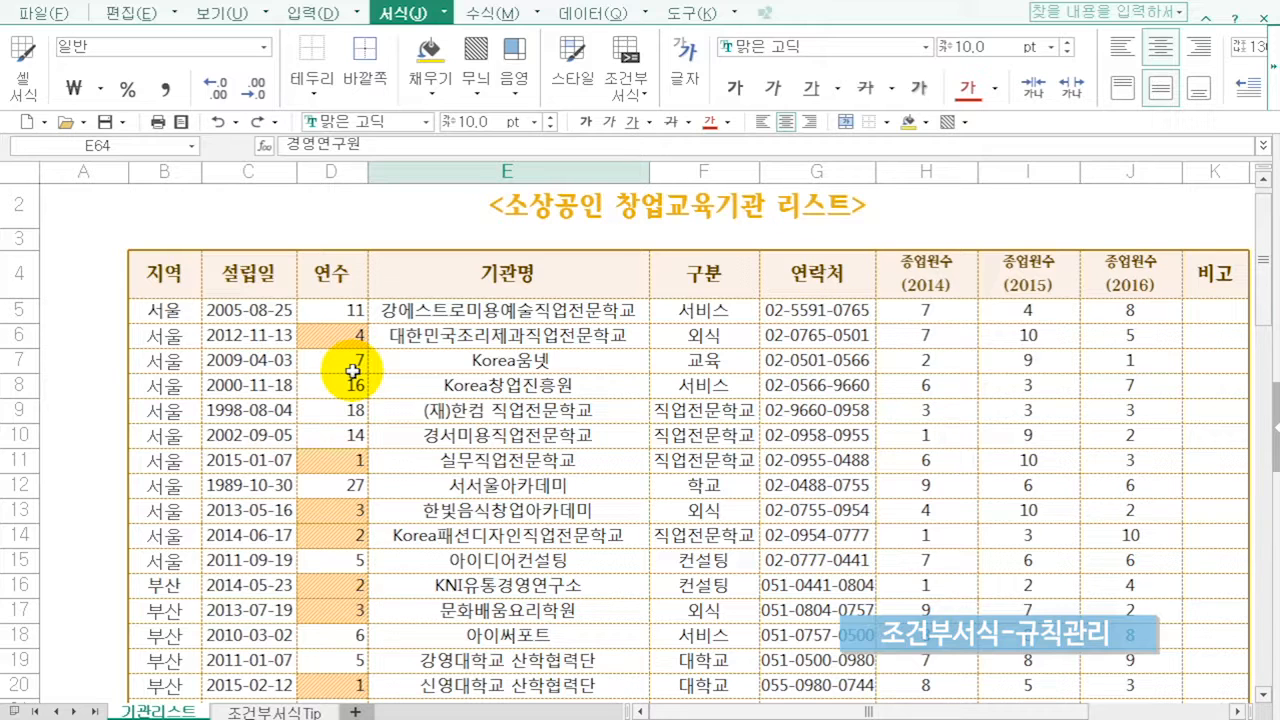
Add a greater-than-20 highlight rule to D5:D78 with the 진한 빨강 텍스트가 있는 연한 빨강 채우기 format.
{"action": "left_click", "coordinate": [348, 313]}
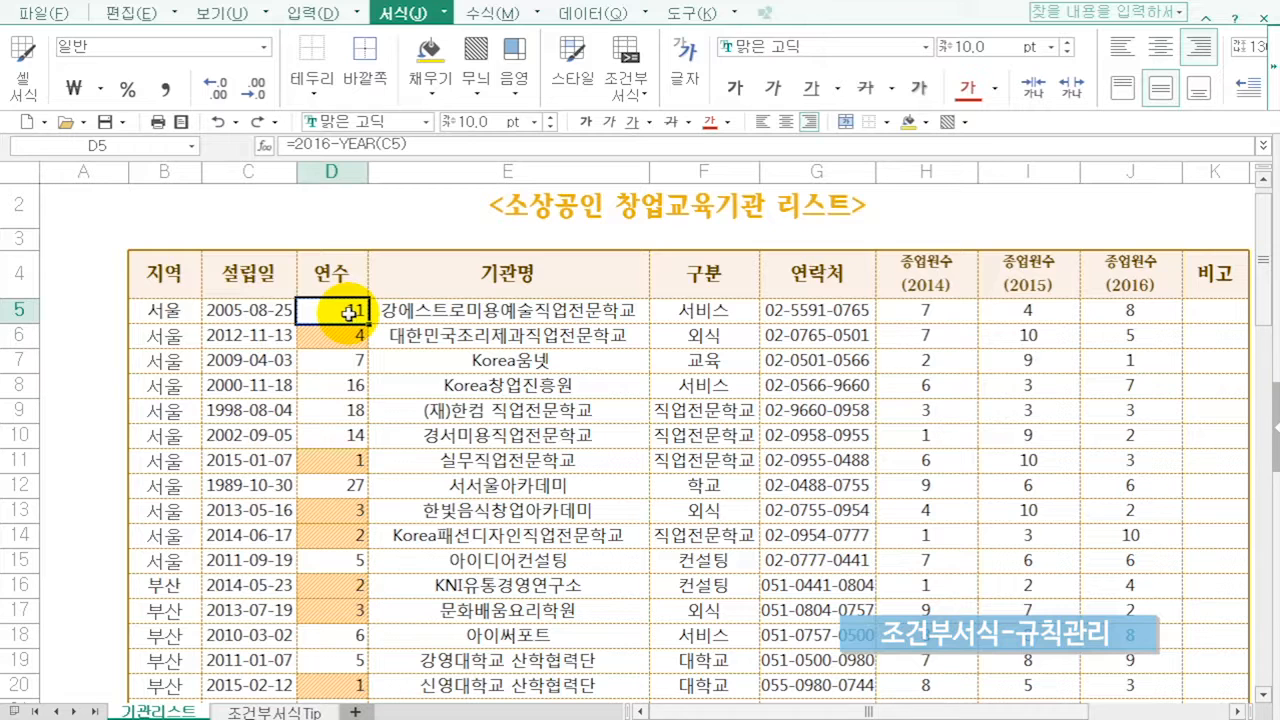
{"action": "key", "text": "ctrl+shift+Down"}
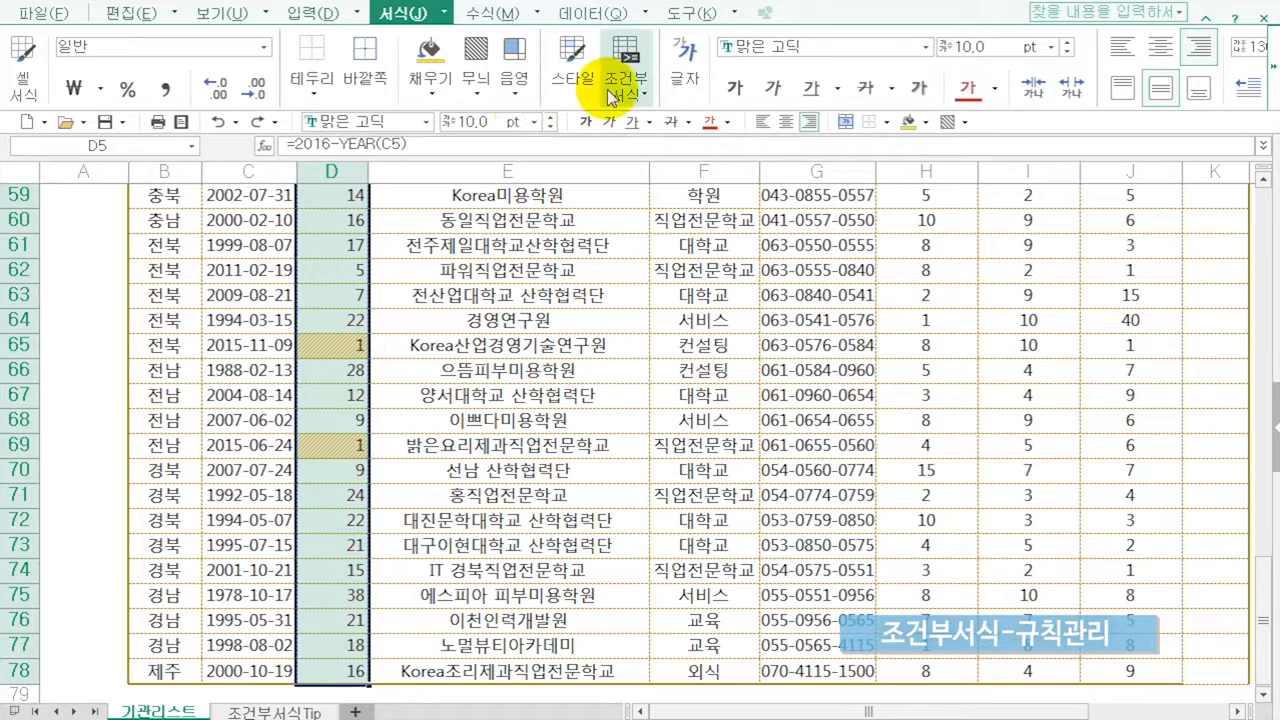
{"action": "left_click", "coordinate": [639, 89]}
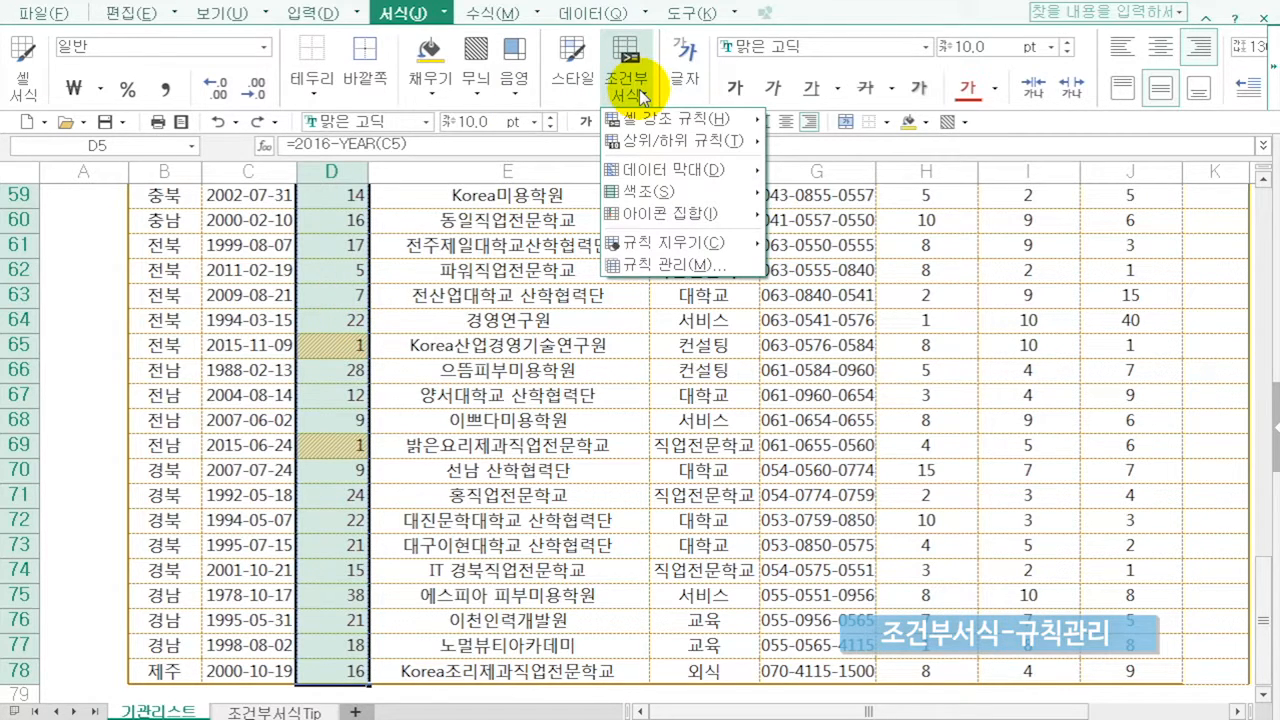
{"action": "mouse_move", "coordinate": [725, 119]}
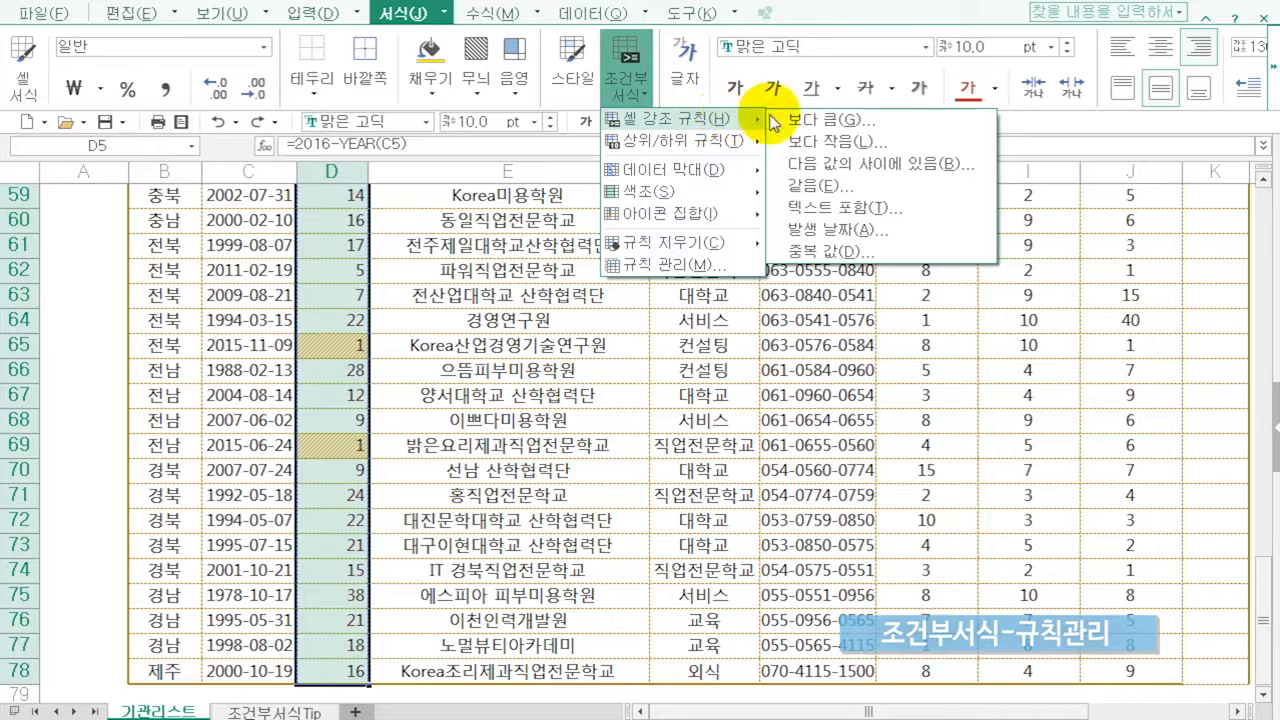
{"action": "left_click", "coordinate": [806, 120]}
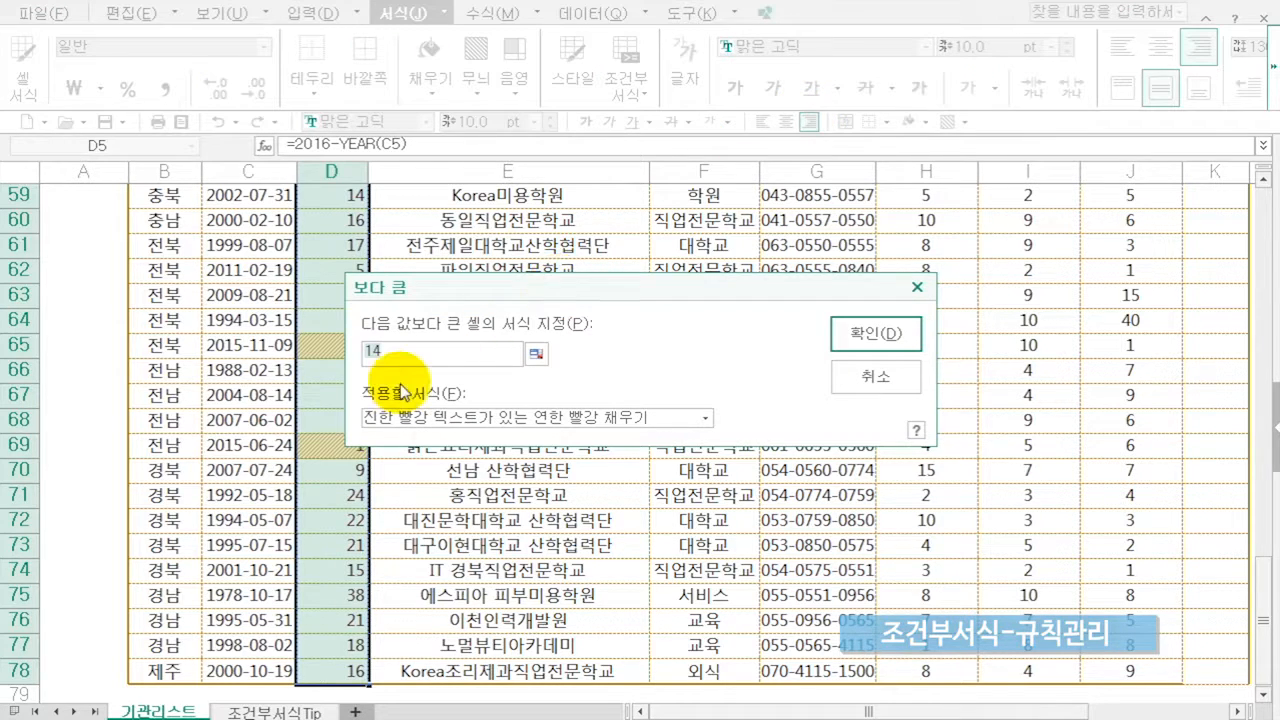
{"action": "type", "text": "20"}
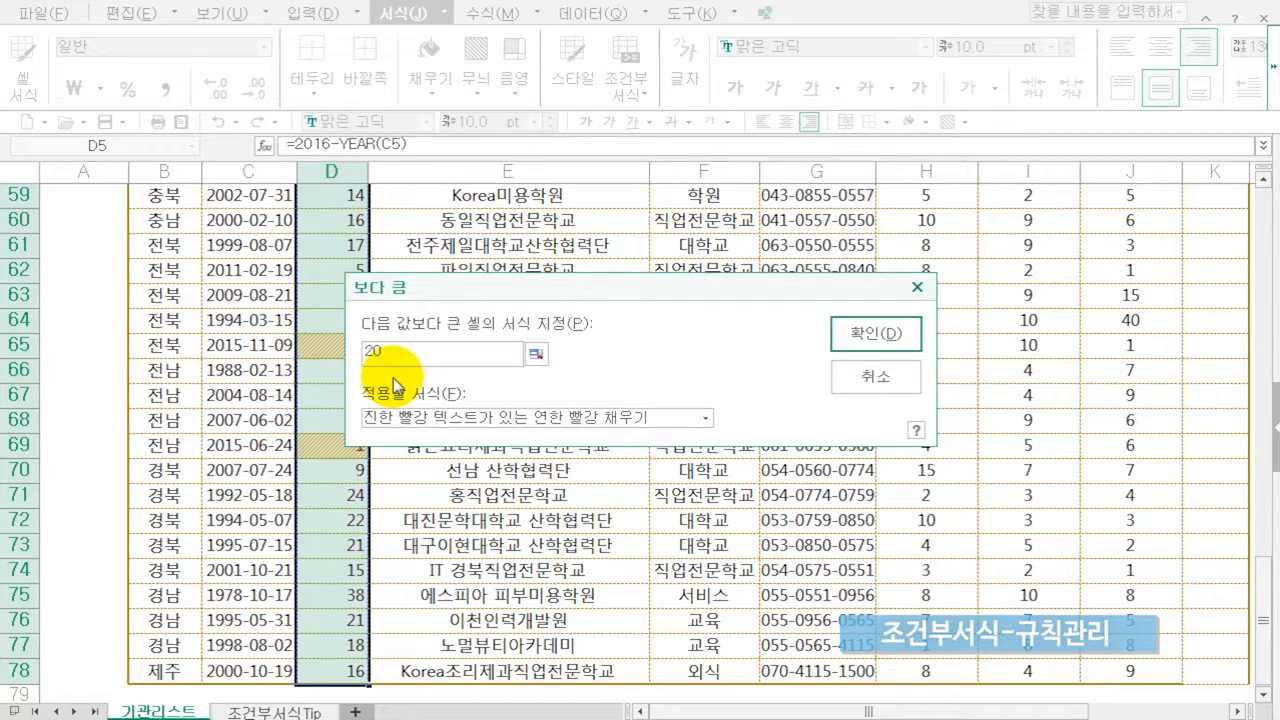
{"action": "left_click", "coordinate": [495, 426]}
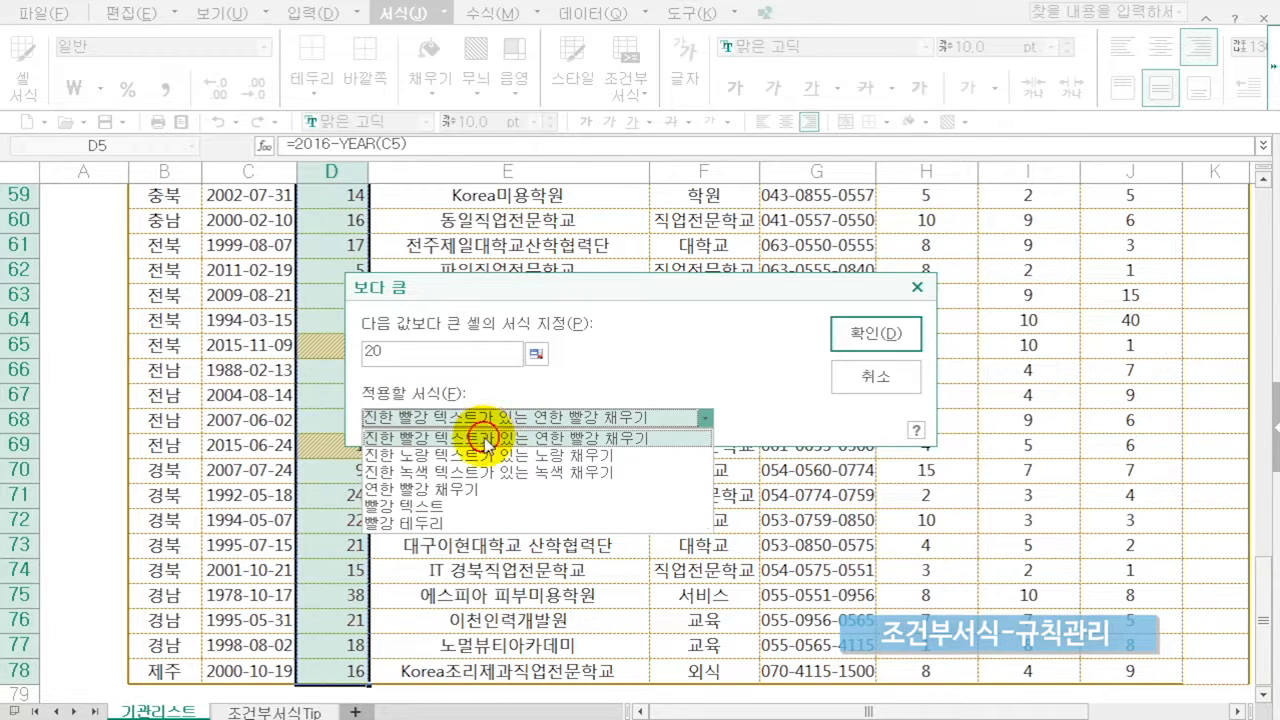
{"action": "left_click", "coordinate": [487, 445]}
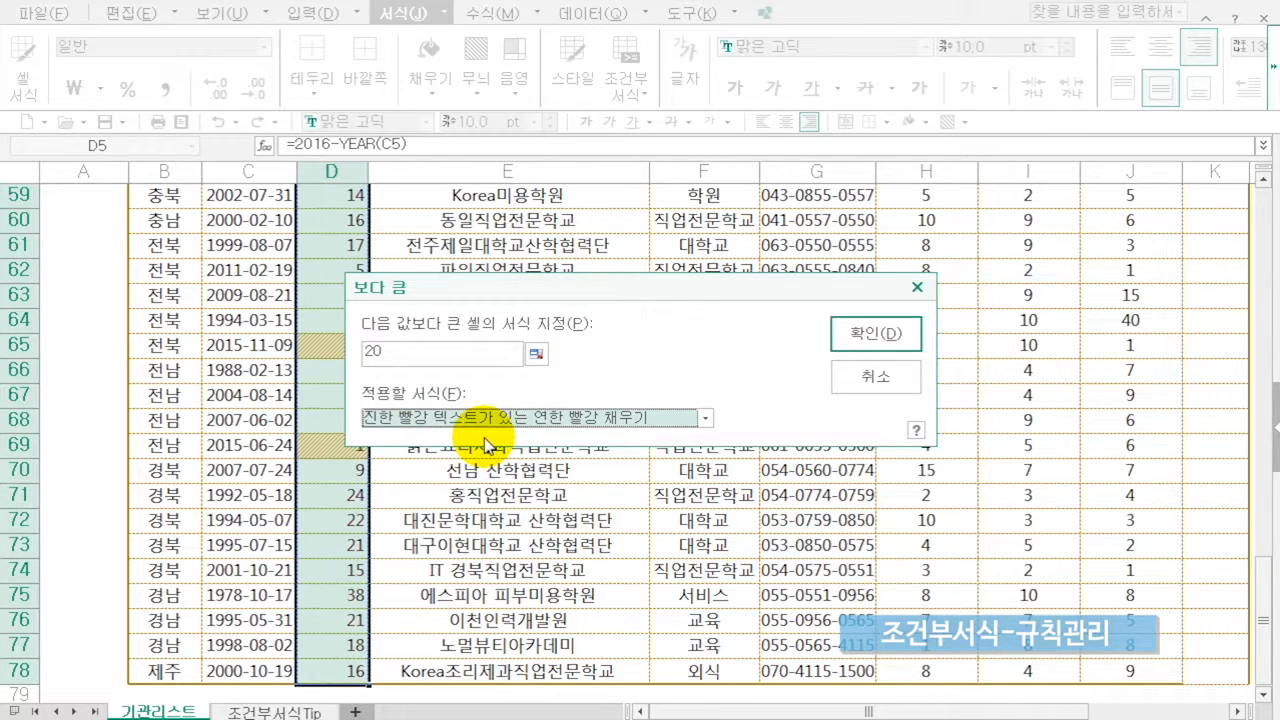
{"action": "left_click", "coordinate": [862, 336]}
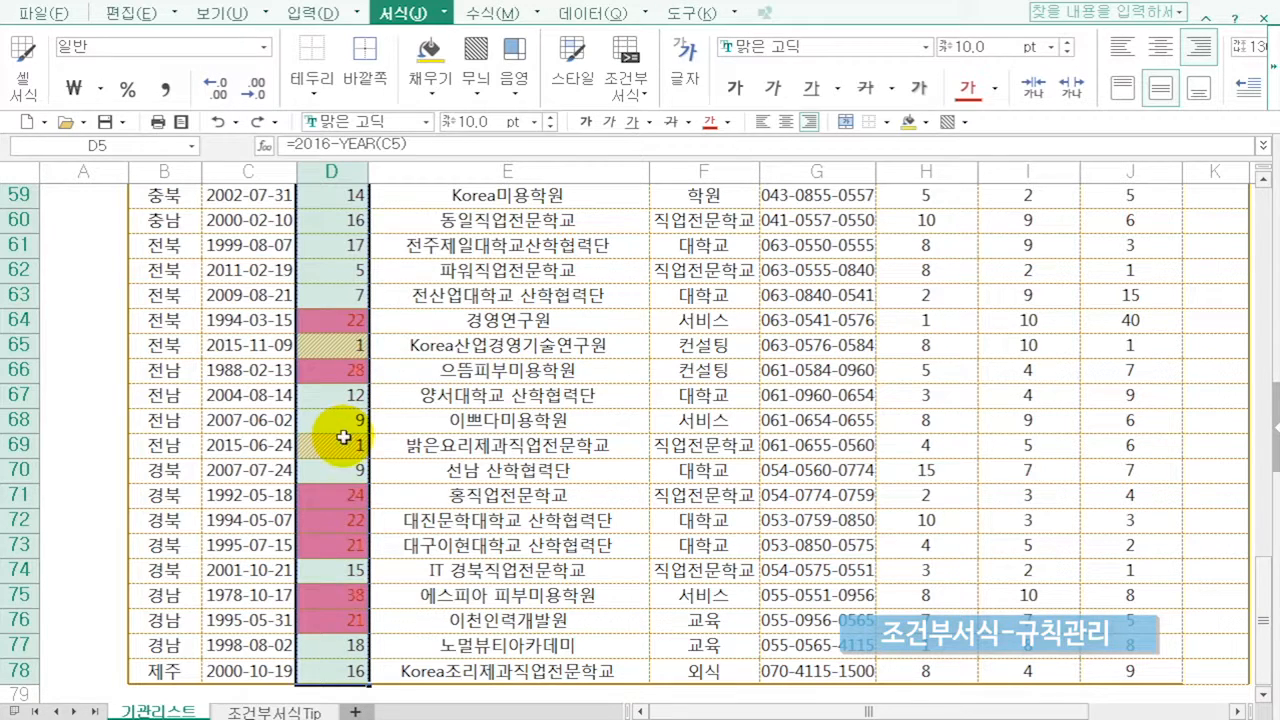
{"action": "left_click", "coordinate": [350, 345]}
{"action": "left_click", "coordinate": [351, 448]}
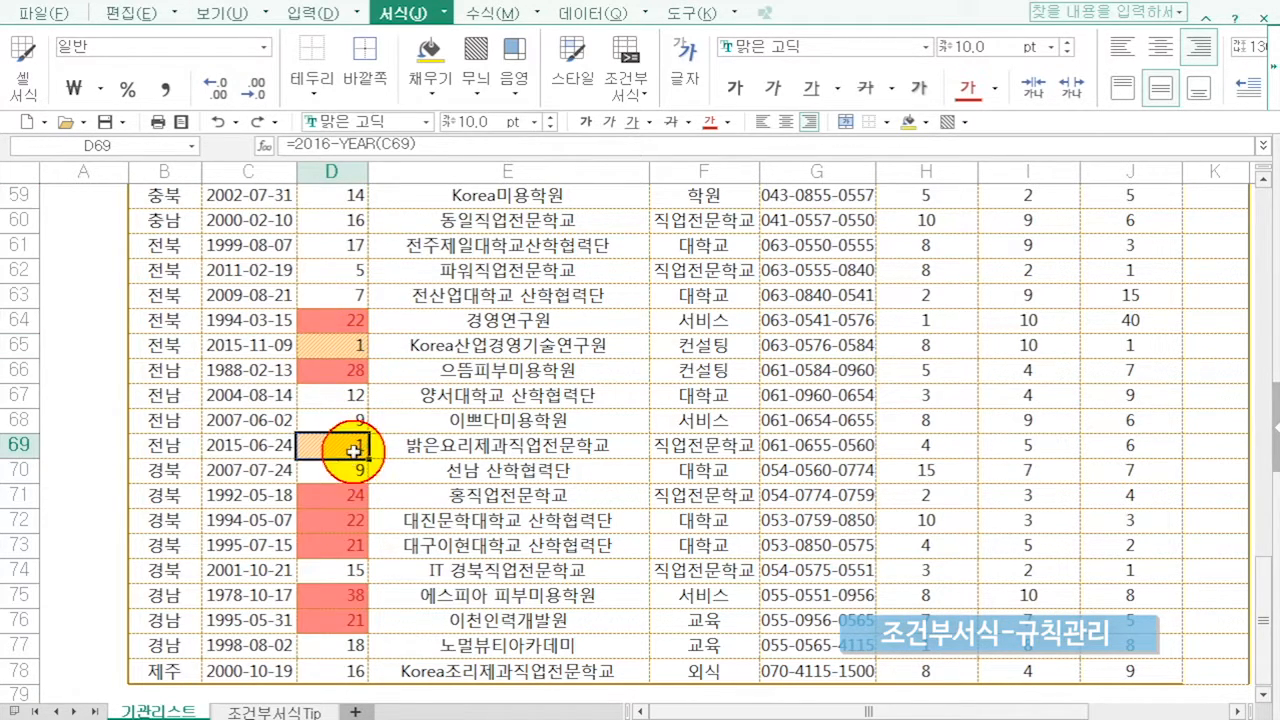
{"action": "scroll", "coordinate": [352, 450], "scroll_direction": "up", "scroll_amount": 14}
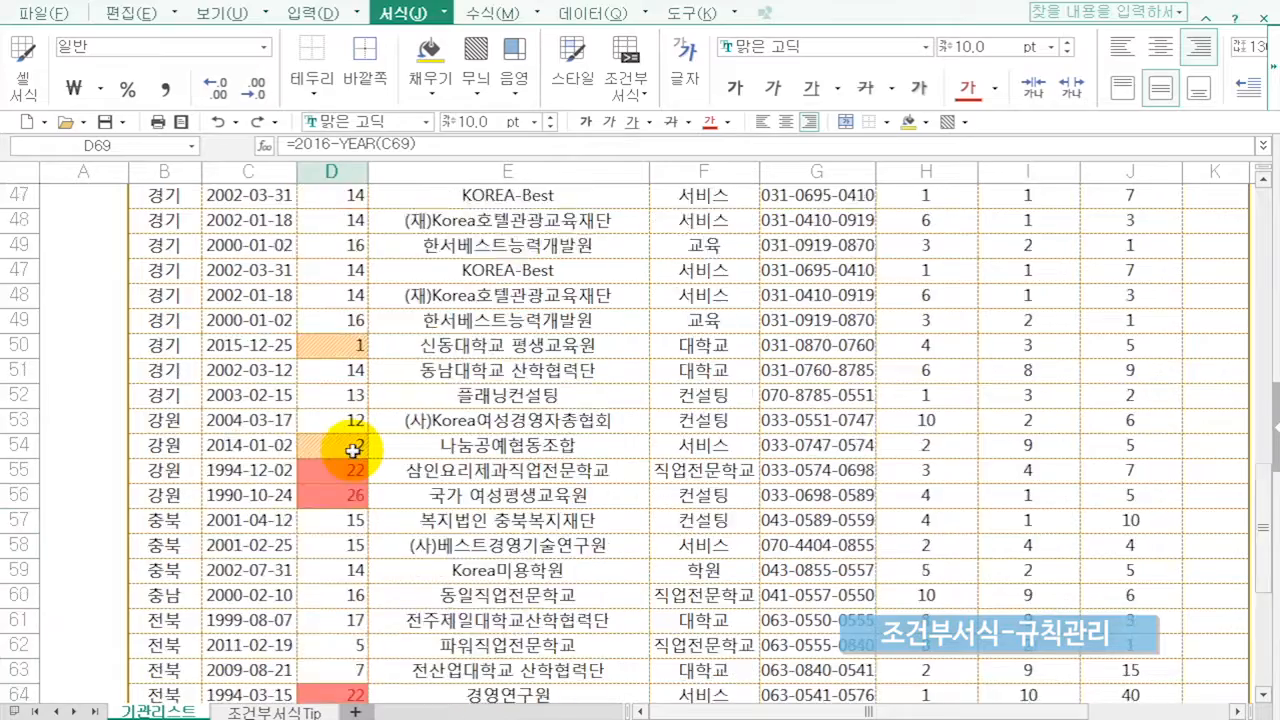
{"action": "scroll", "coordinate": [352, 448], "scroll_direction": "up", "scroll_amount": 4}
{"action": "scroll", "coordinate": [353, 444], "scroll_direction": "up", "scroll_amount": 2}
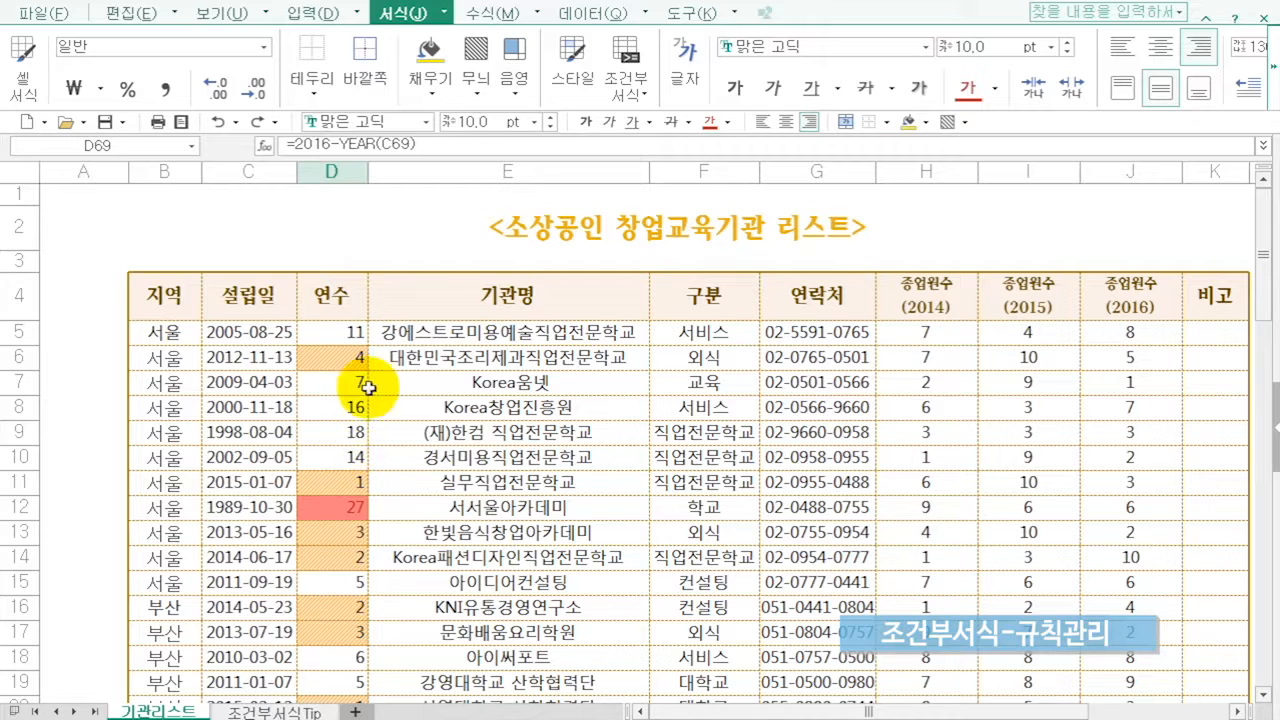
{"action": "left_click", "coordinate": [351, 334]}
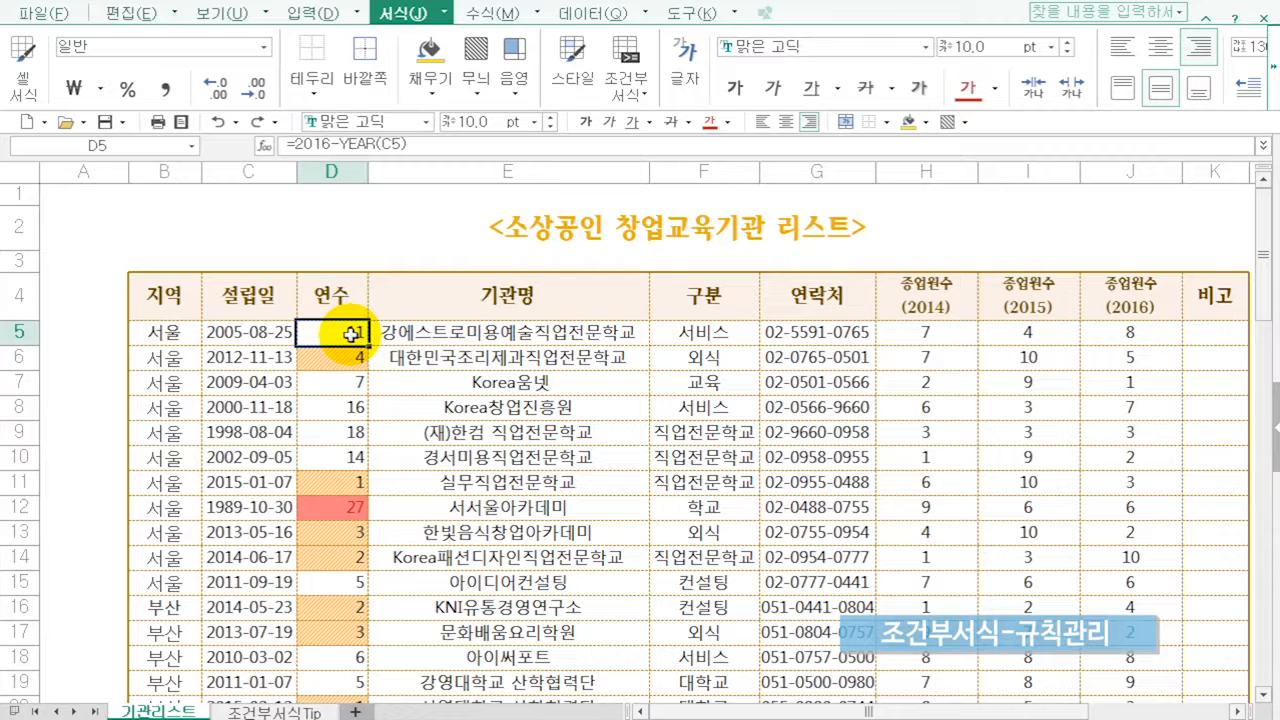
{"action": "left_click", "coordinate": [632, 92]}
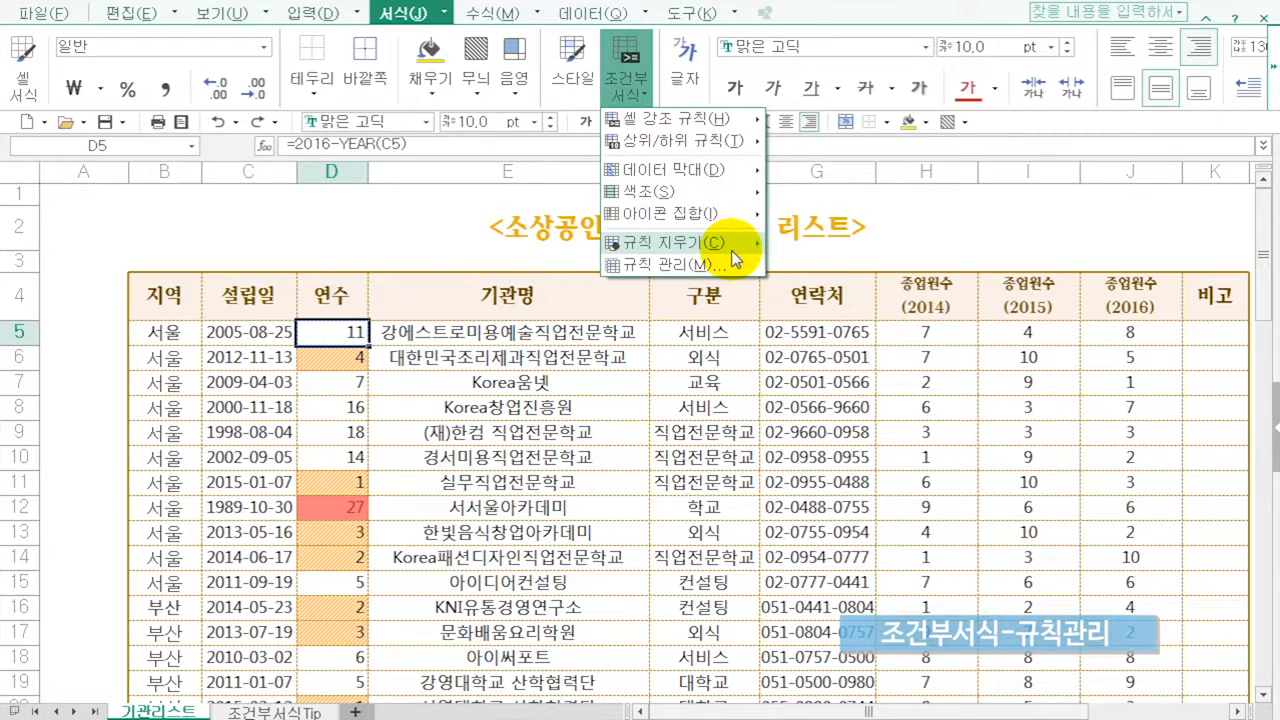
{"action": "mouse_move", "coordinate": [731, 250]}
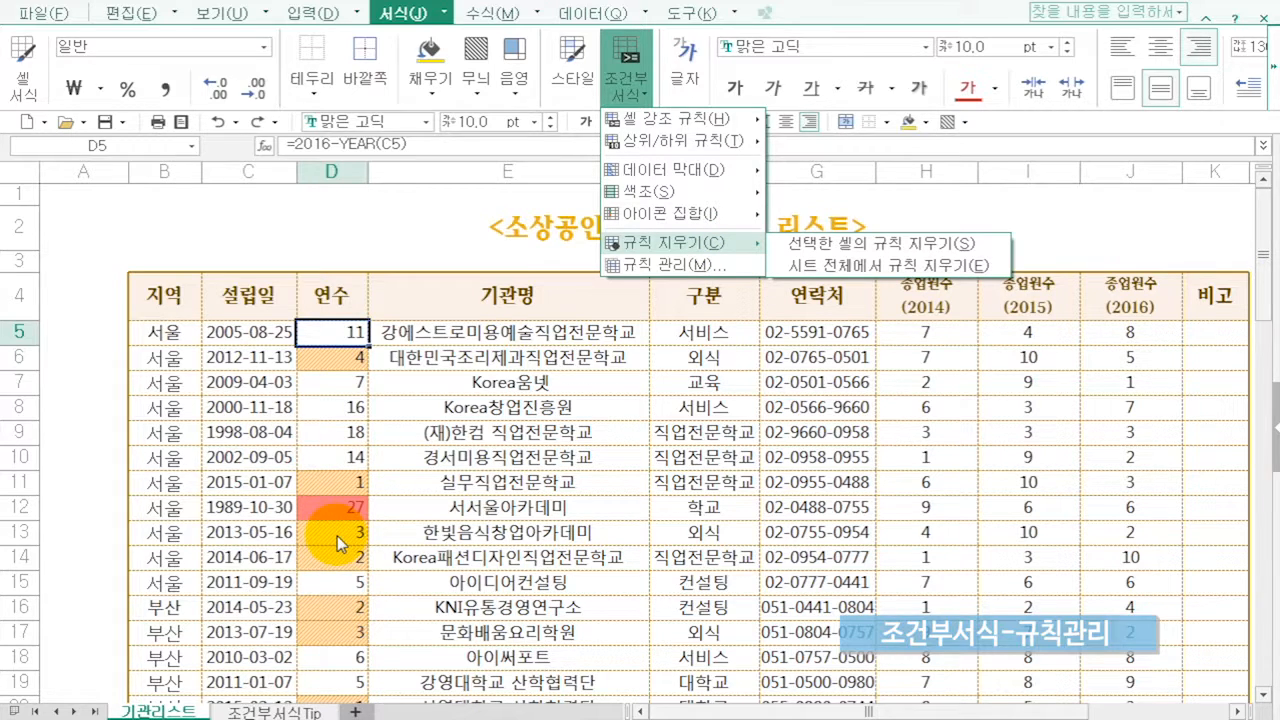
In the conditional formatting rule manager for D5:D78, set the greater-than-20 rule's background color to 색 없음 and its pattern color to 자동.
{"action": "left_click", "coordinate": [316, 340]}
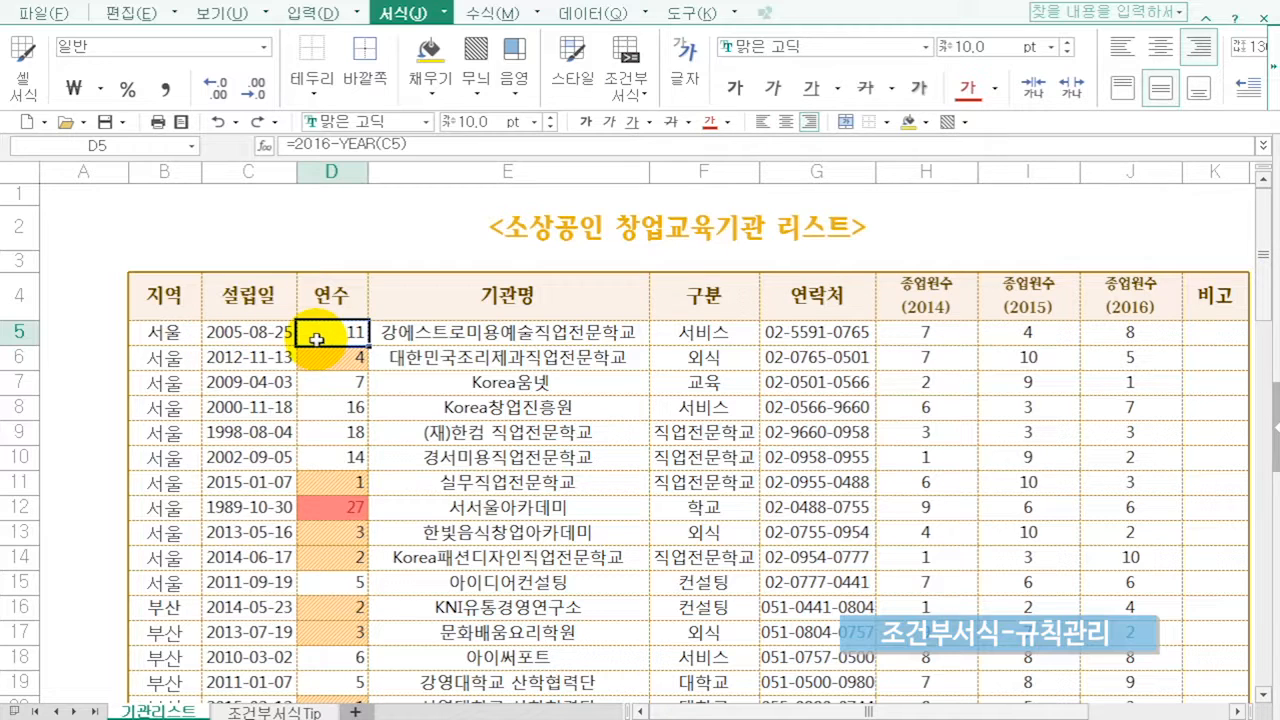
{"action": "key", "text": "ctrl+shift+Down"}
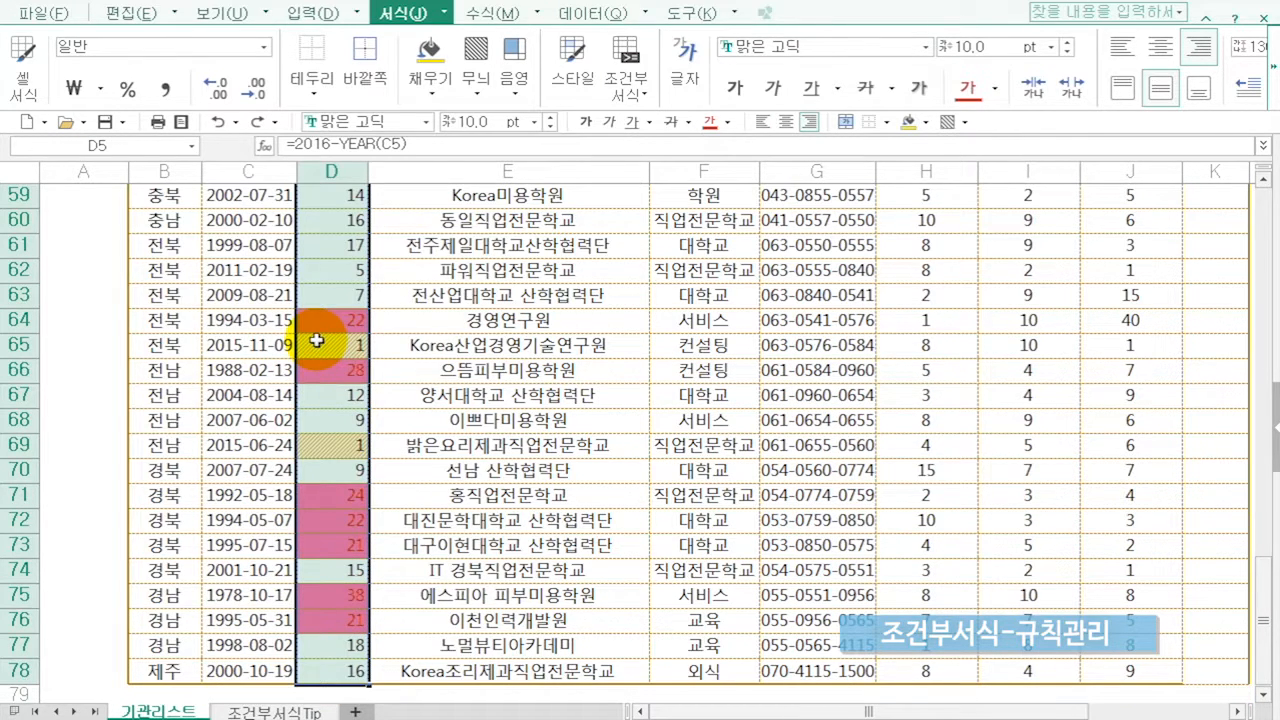
{"action": "left_click", "coordinate": [631, 99]}
{"action": "mouse_move", "coordinate": [692, 127]}
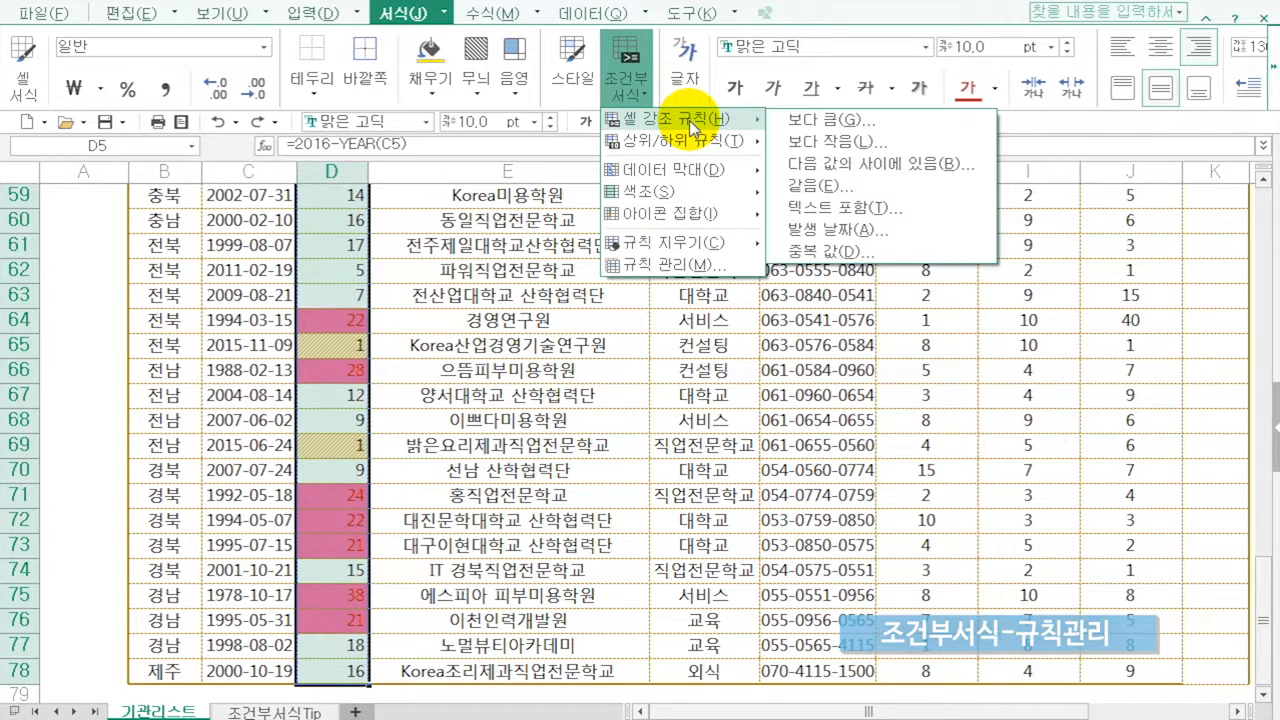
{"action": "left_click", "coordinate": [695, 266]}
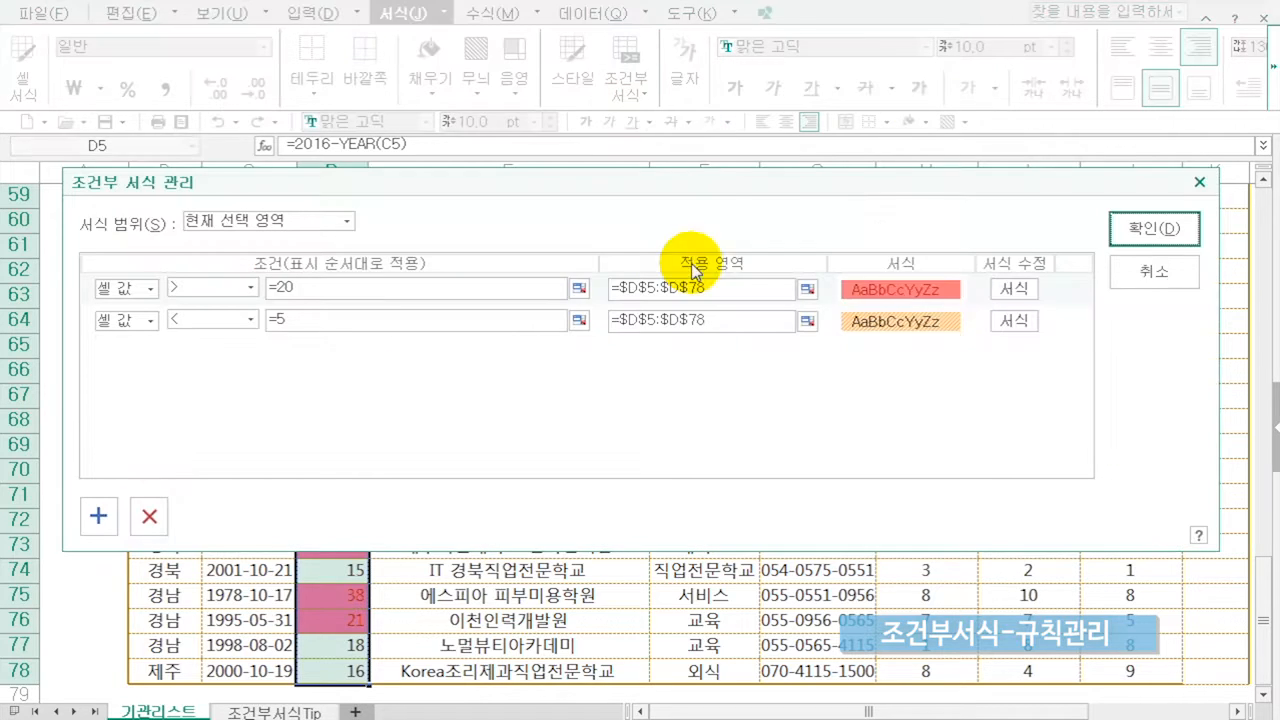
{"action": "left_click", "coordinate": [1030, 292]}
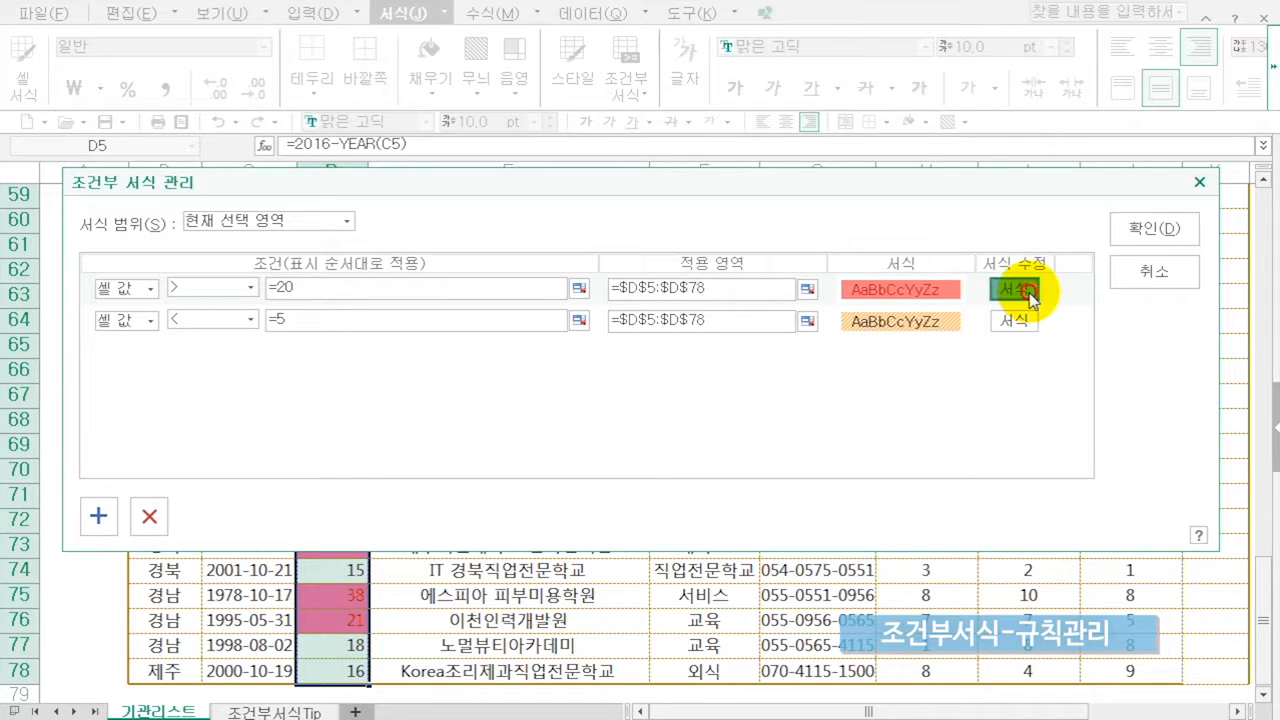
{"action": "left_click", "coordinate": [498, 107]}
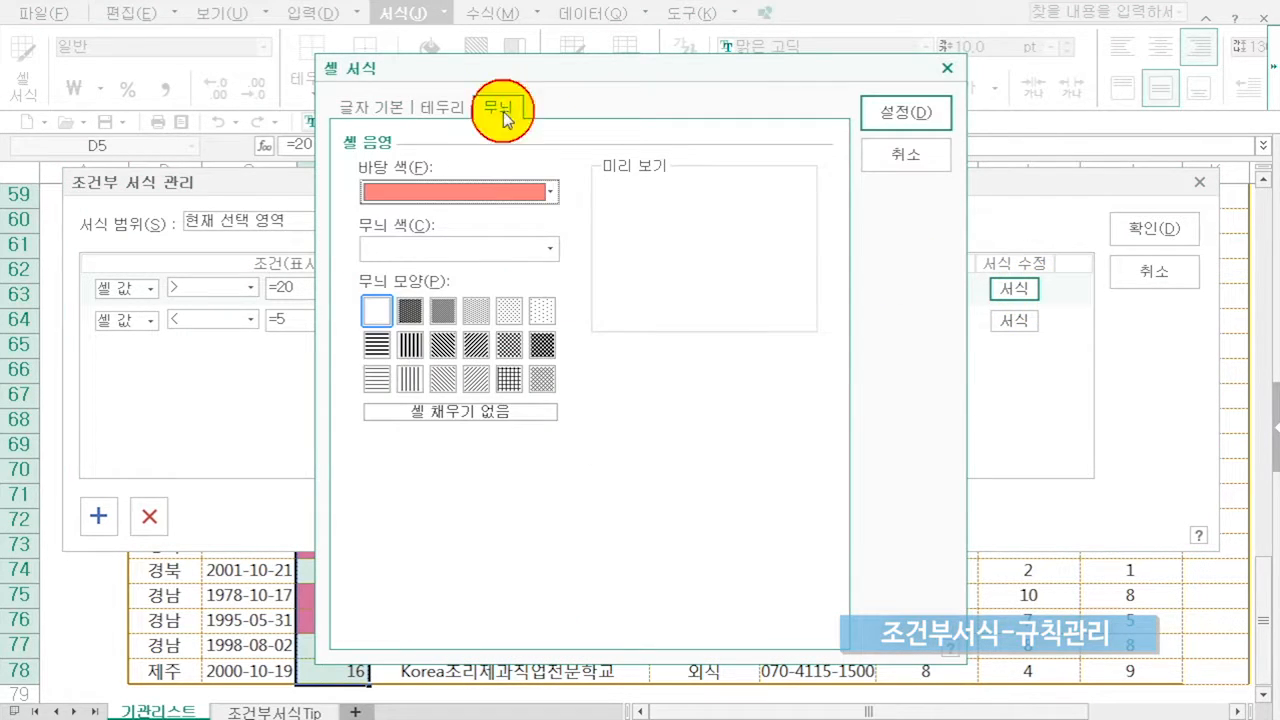
{"action": "left_click", "coordinate": [447, 194]}
{"action": "left_click", "coordinate": [410, 219]}
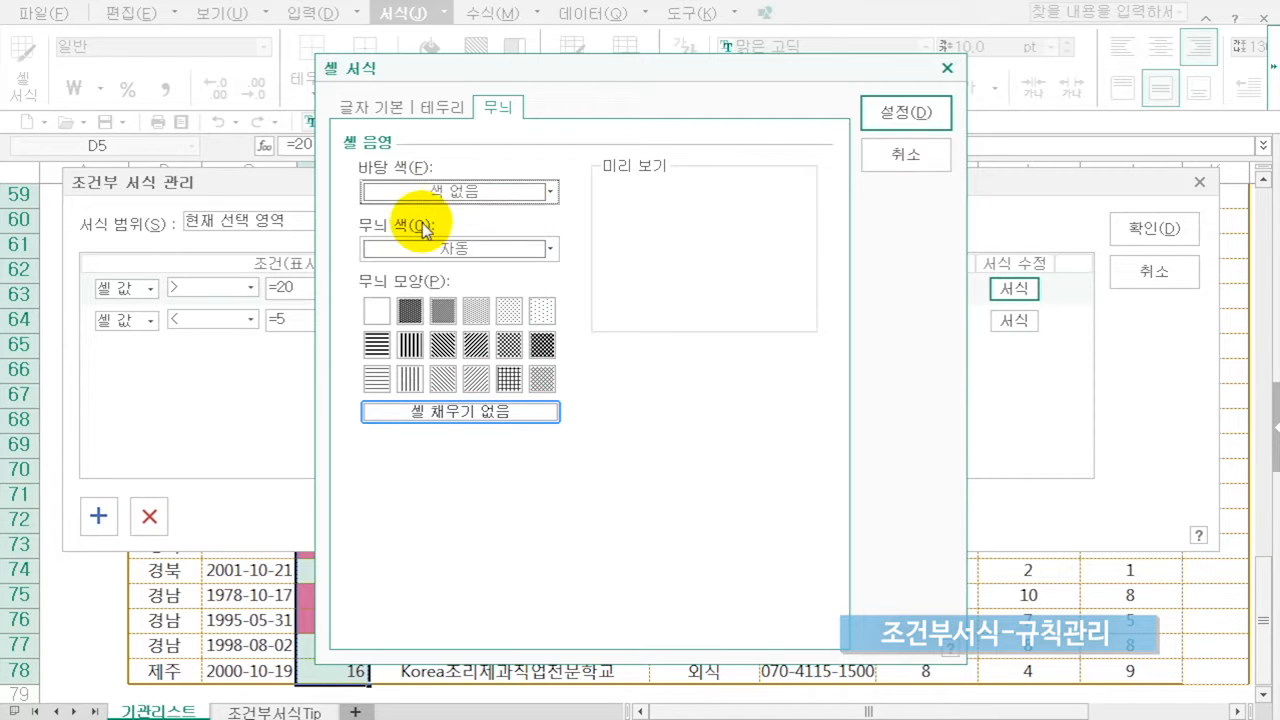
{"action": "left_click", "coordinate": [428, 249]}
{"action": "left_click", "coordinate": [410, 276]}
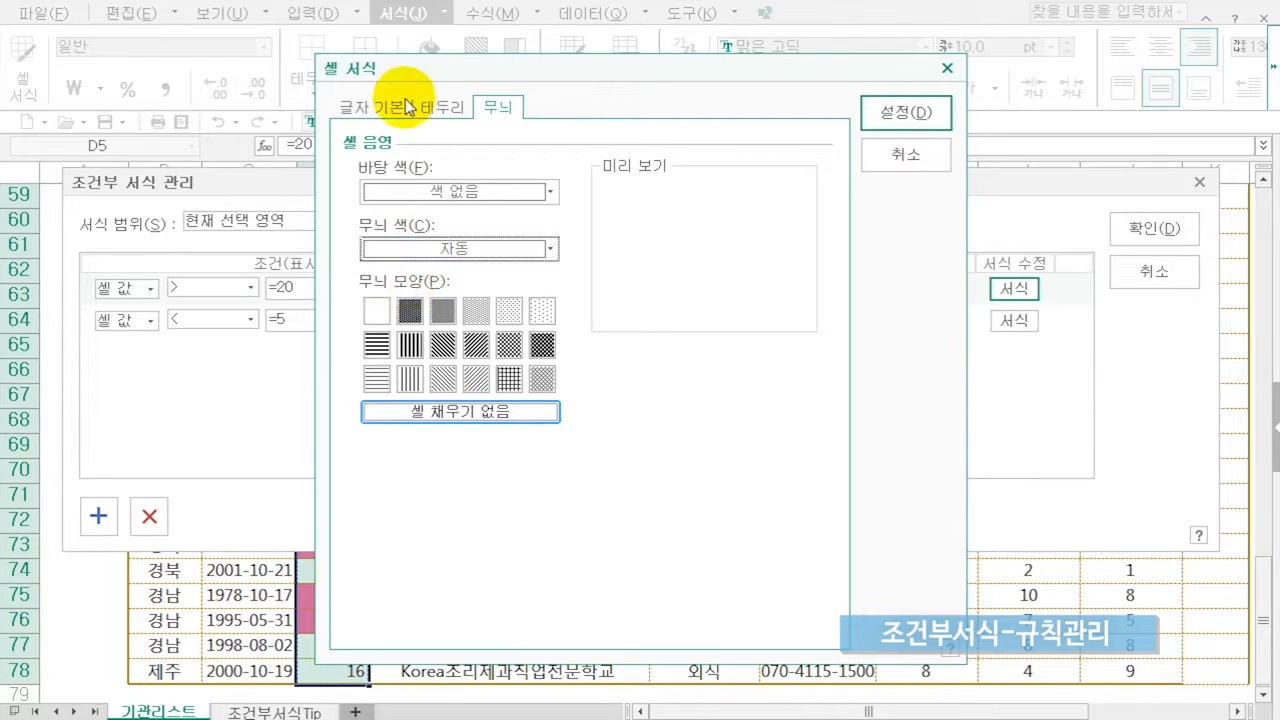
Set the greater-than-20 rule's text color to a red shade and apply the edited format to the 연수 column.
{"action": "left_click", "coordinate": [370, 106]}
{"action": "left_click", "coordinate": [537, 343]}
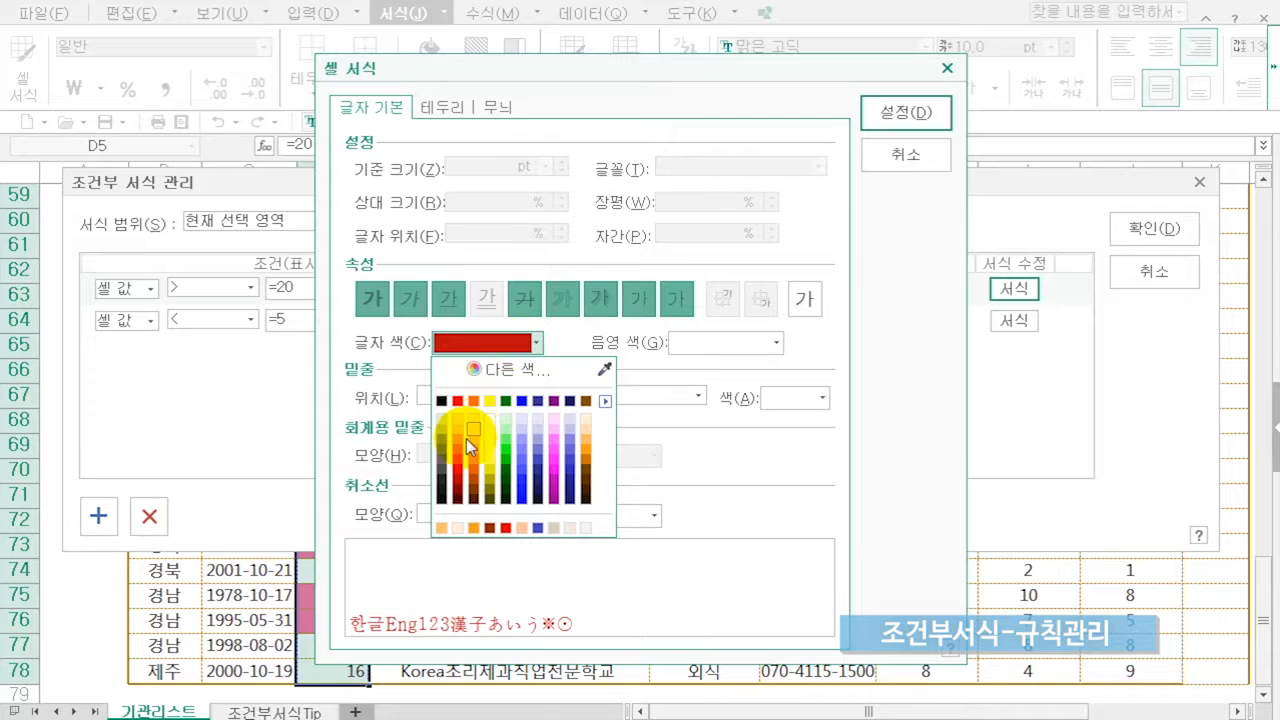
{"action": "left_click", "coordinate": [458, 472]}
{"action": "left_click", "coordinate": [900, 112]}
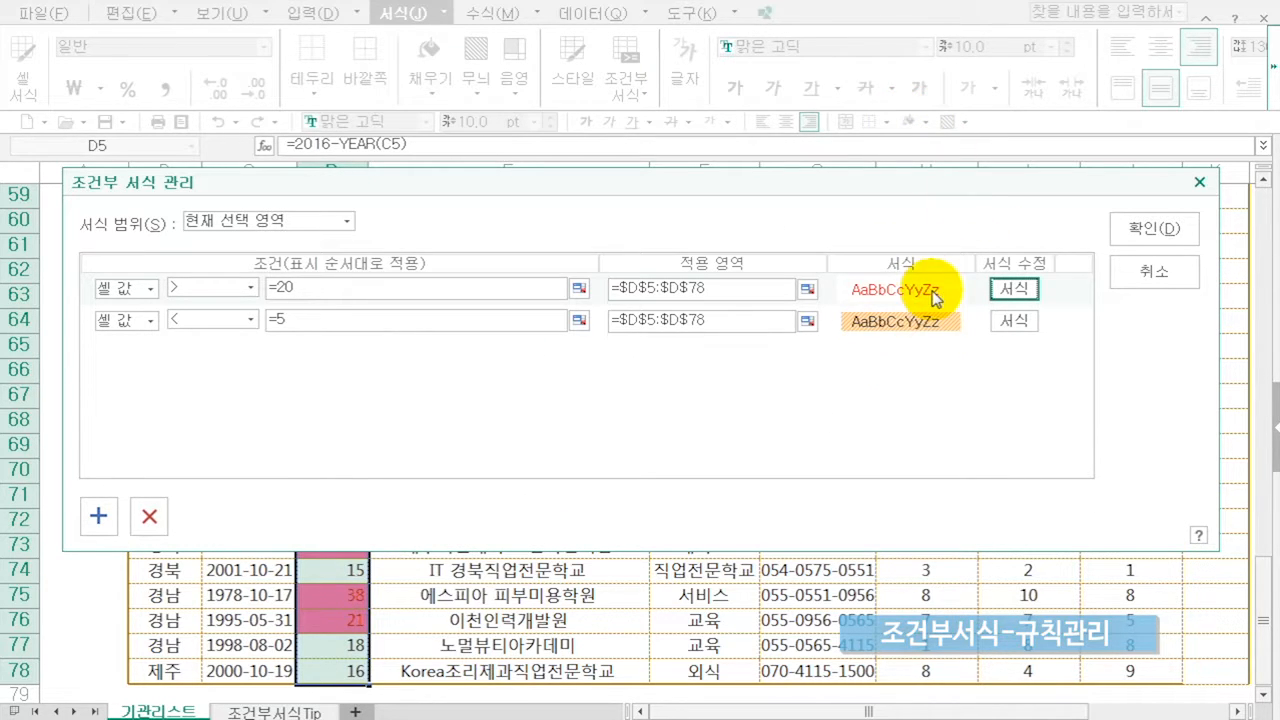
{"action": "left_click", "coordinate": [1146, 232]}
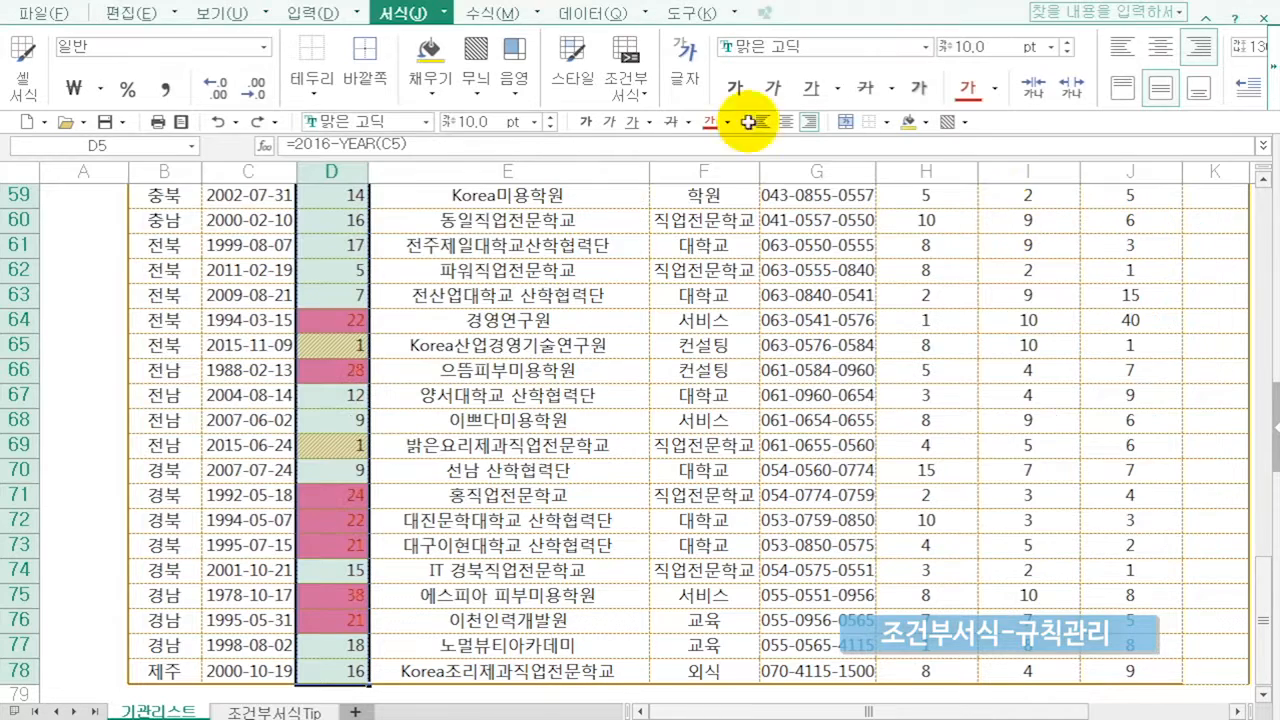
{"action": "left_click", "coordinate": [632, 94]}
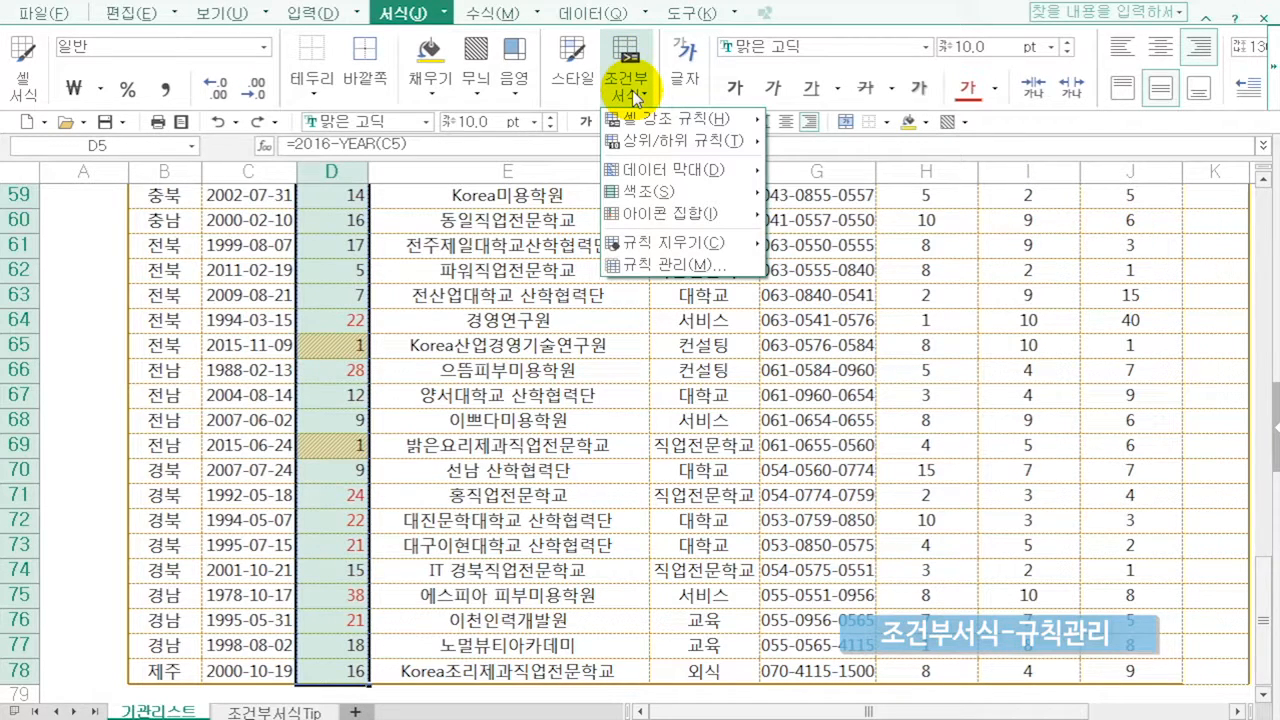
{"action": "left_click", "coordinate": [418, 320]}
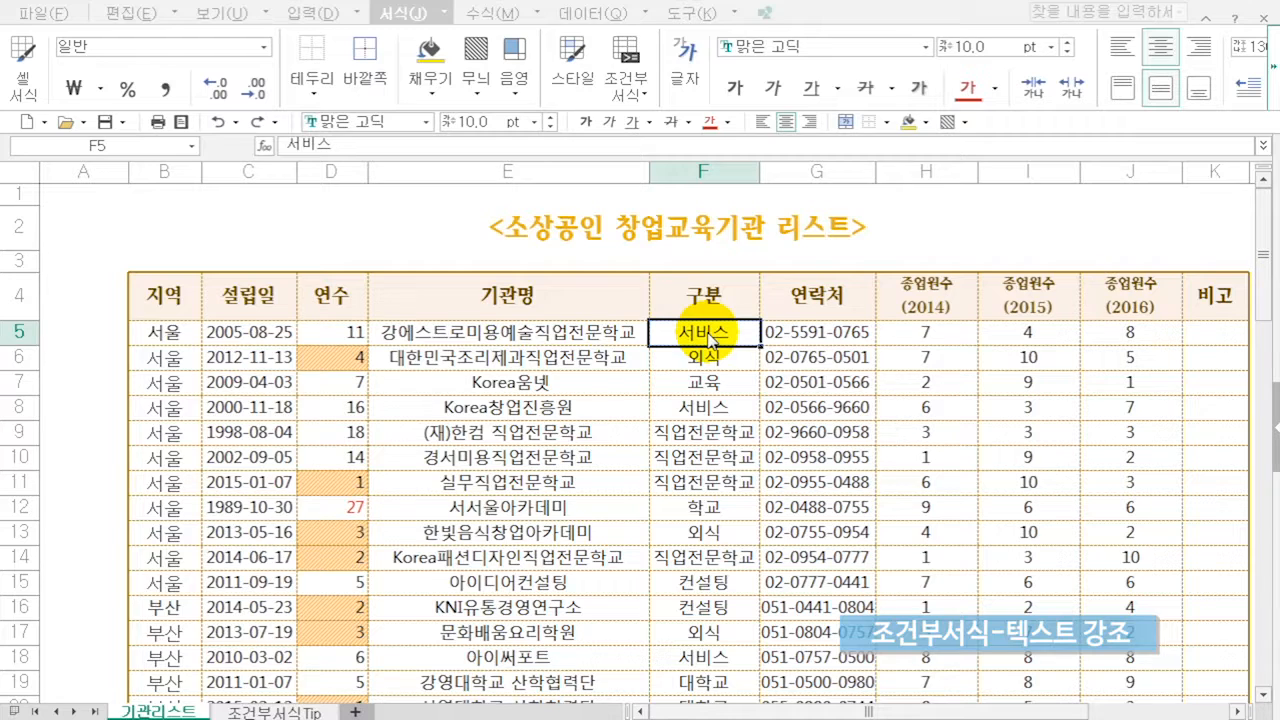
Add a text-contains highlight rule for 학교 to F5:F78 with the 진한 빨강 텍스트가 있는 연한 빨강 채우기 format.
{"action": "key", "text": "ctrl+shift+Down"}
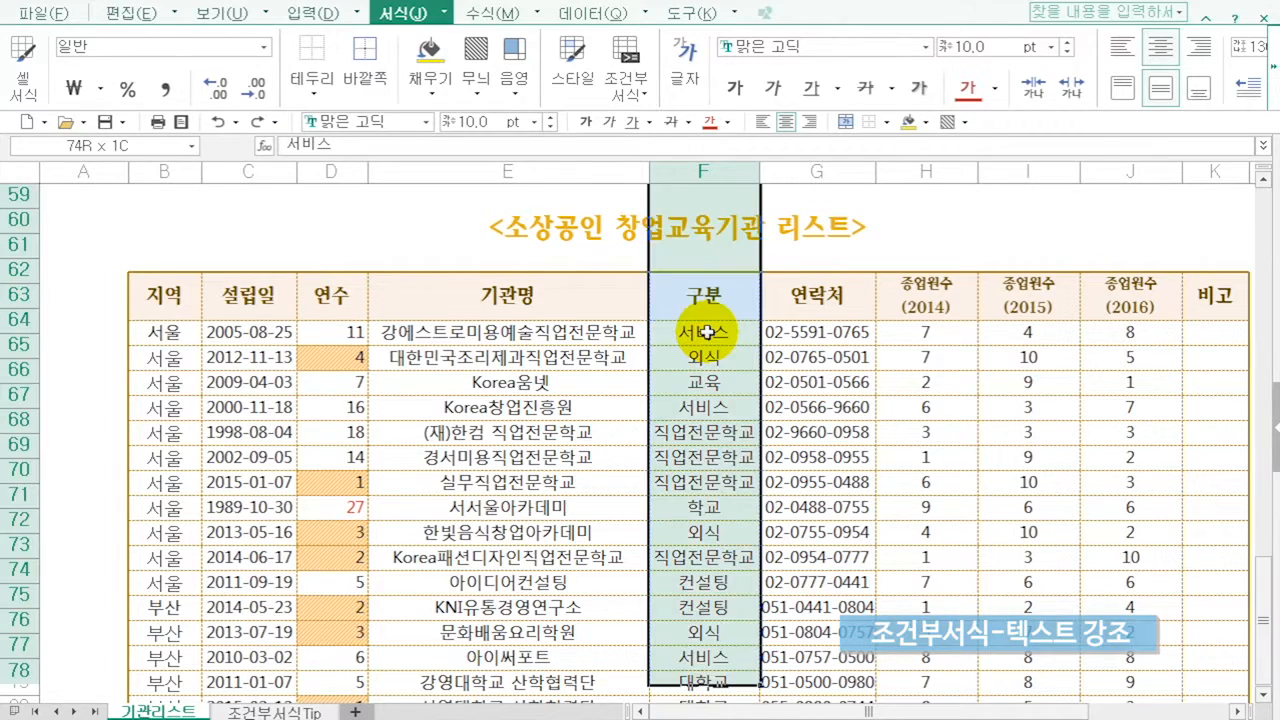
{"action": "left_click", "coordinate": [631, 96]}
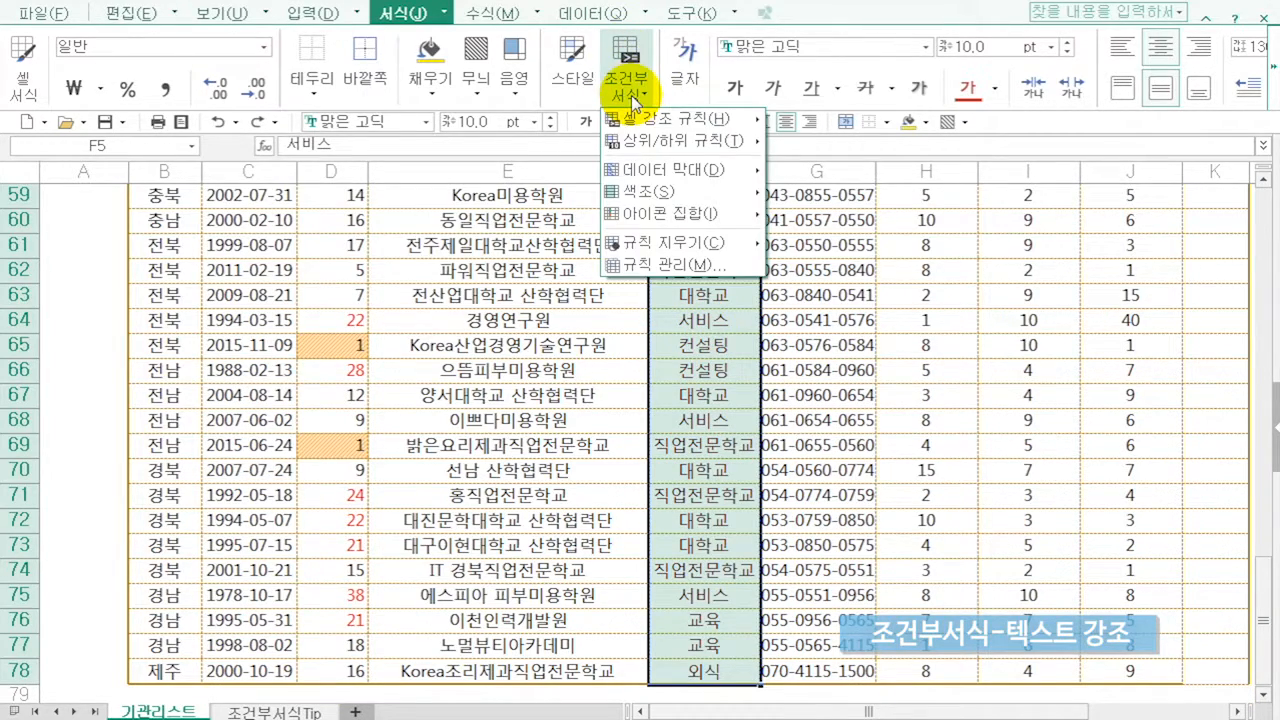
{"action": "mouse_move", "coordinate": [686, 121]}
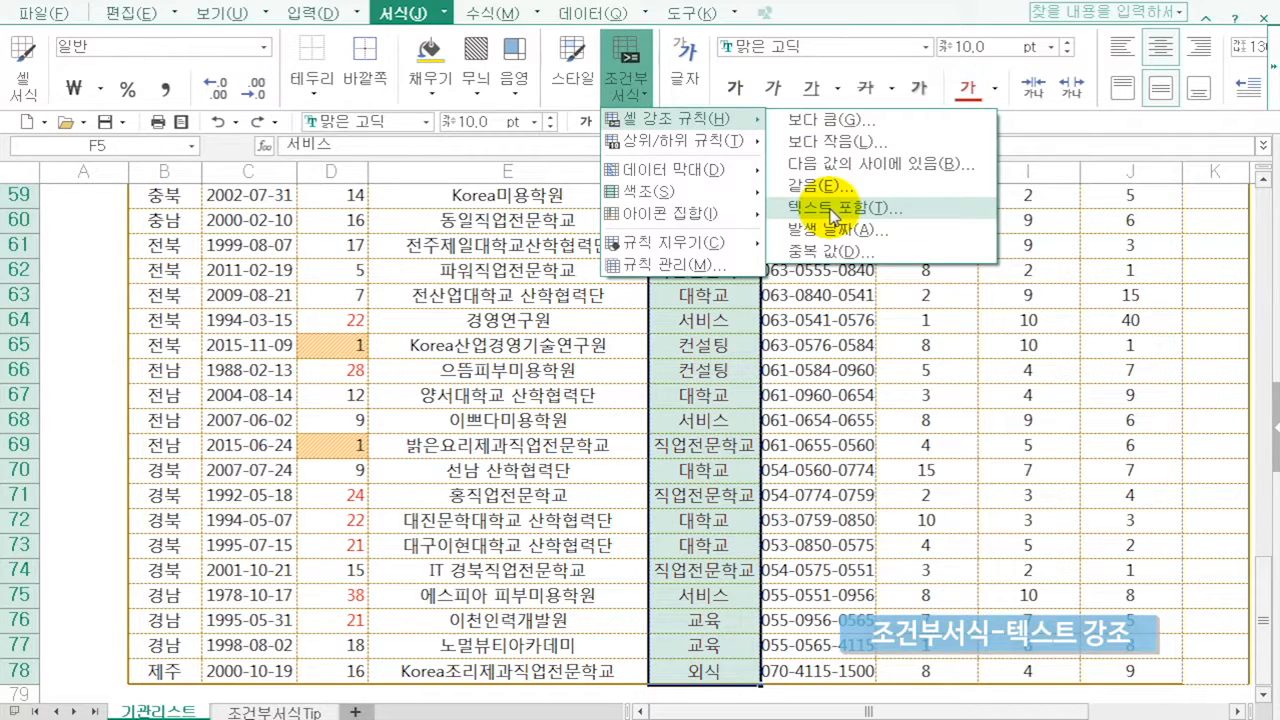
{"action": "left_click", "coordinate": [833, 214]}
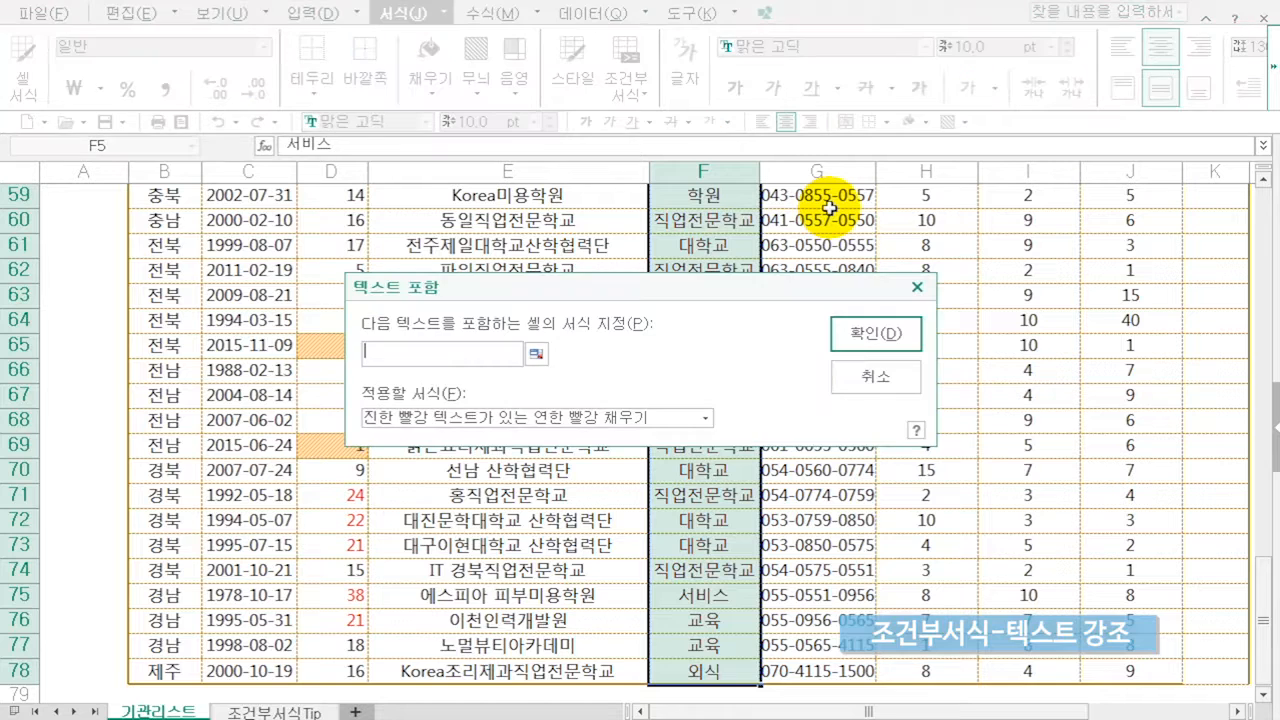
{"action": "type", "text": "학교"}
{"action": "left_click", "coordinate": [580, 418]}
{"action": "left_click", "coordinate": [545, 428]}
{"action": "left_click", "coordinate": [876, 333]}
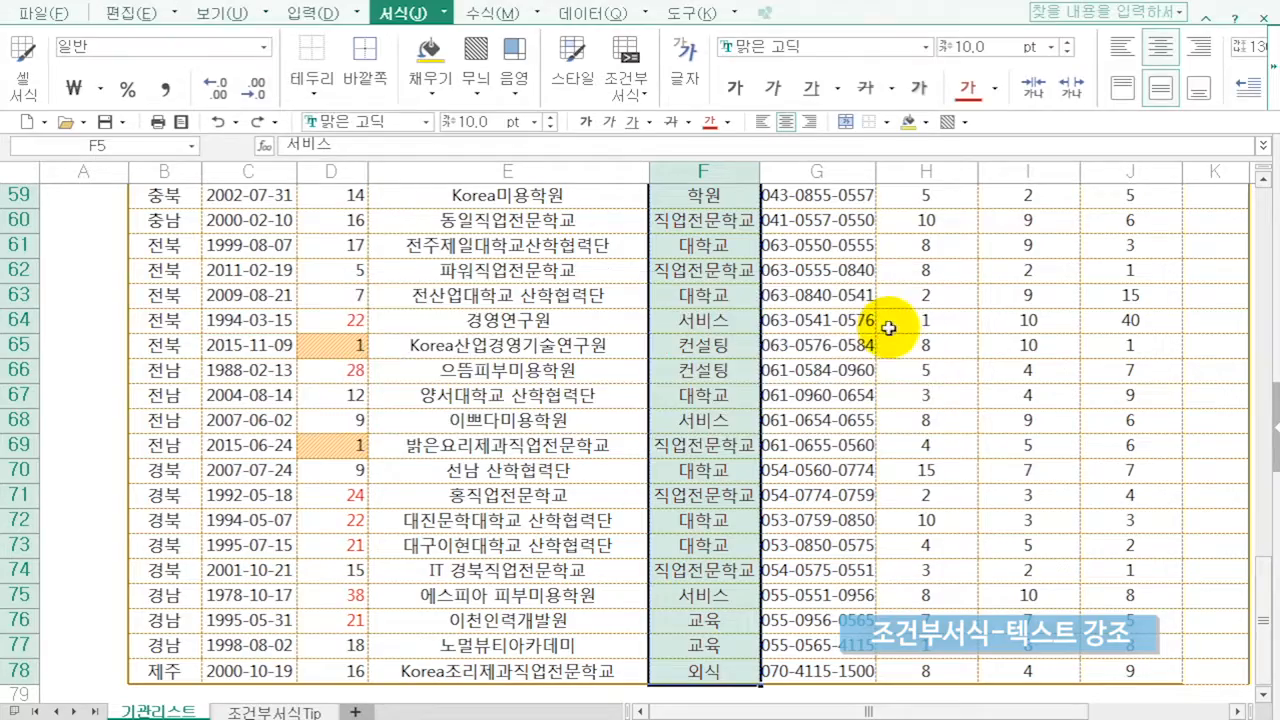
{"action": "scroll", "coordinate": [720, 420], "scroll_direction": "up", "scroll_amount": 1}
{"action": "scroll", "coordinate": [720, 420], "scroll_direction": "up", "scroll_amount": 5}
{"action": "left_click", "coordinate": [738, 293]}
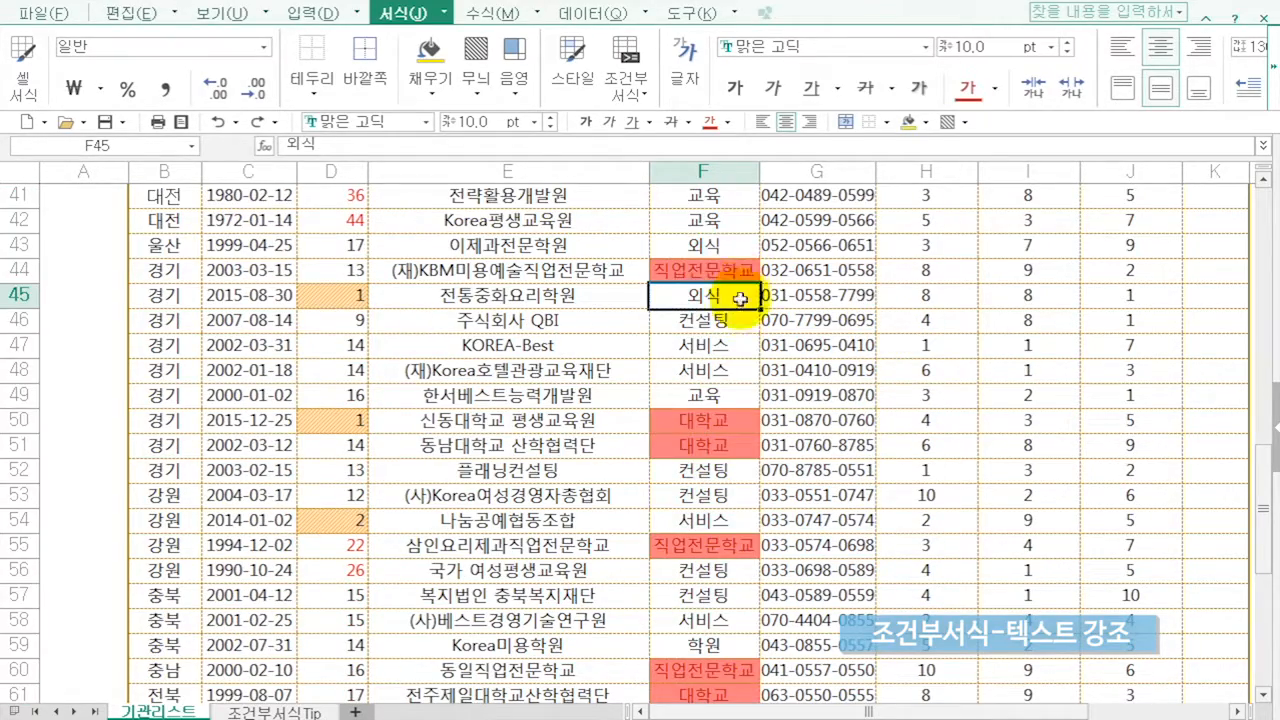
Apply blue gradient-fill data bars to the 종업원수 (2016) values in J5:J78.
{"action": "scroll", "coordinate": [741, 291], "scroll_direction": "up", "scroll_amount": 13}
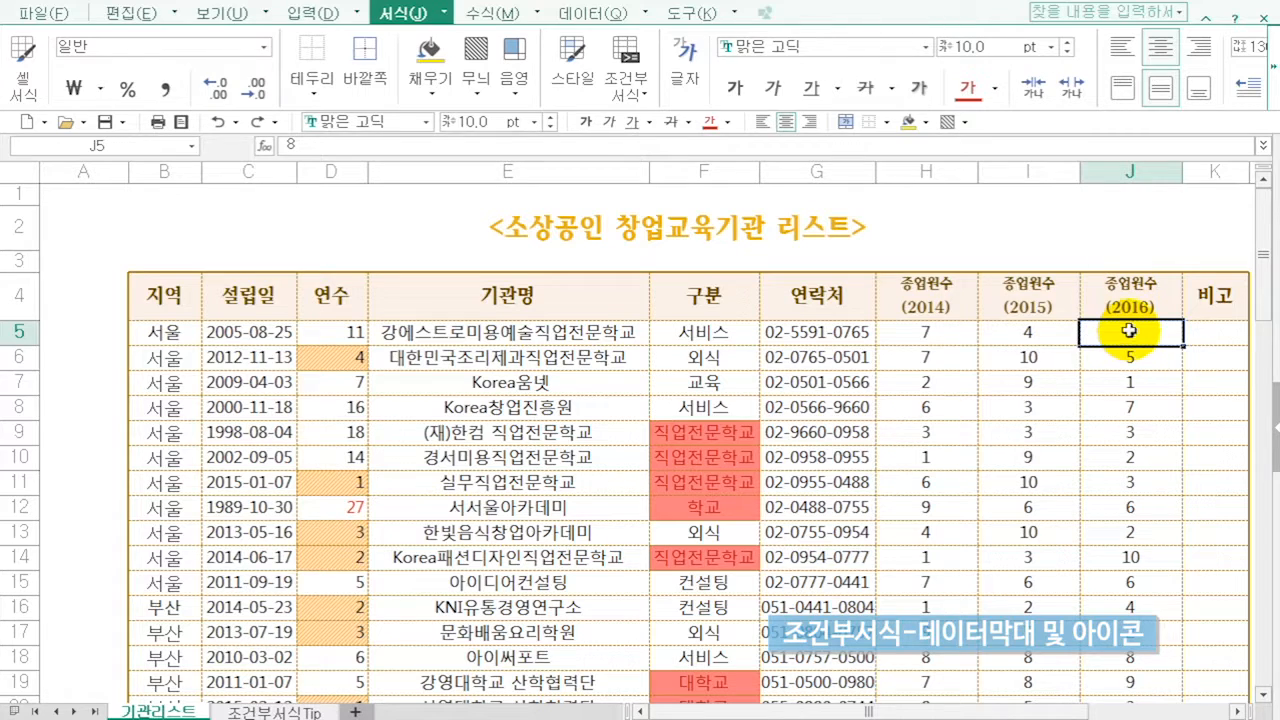
{"action": "key", "text": "ctrl+shift+Down"}
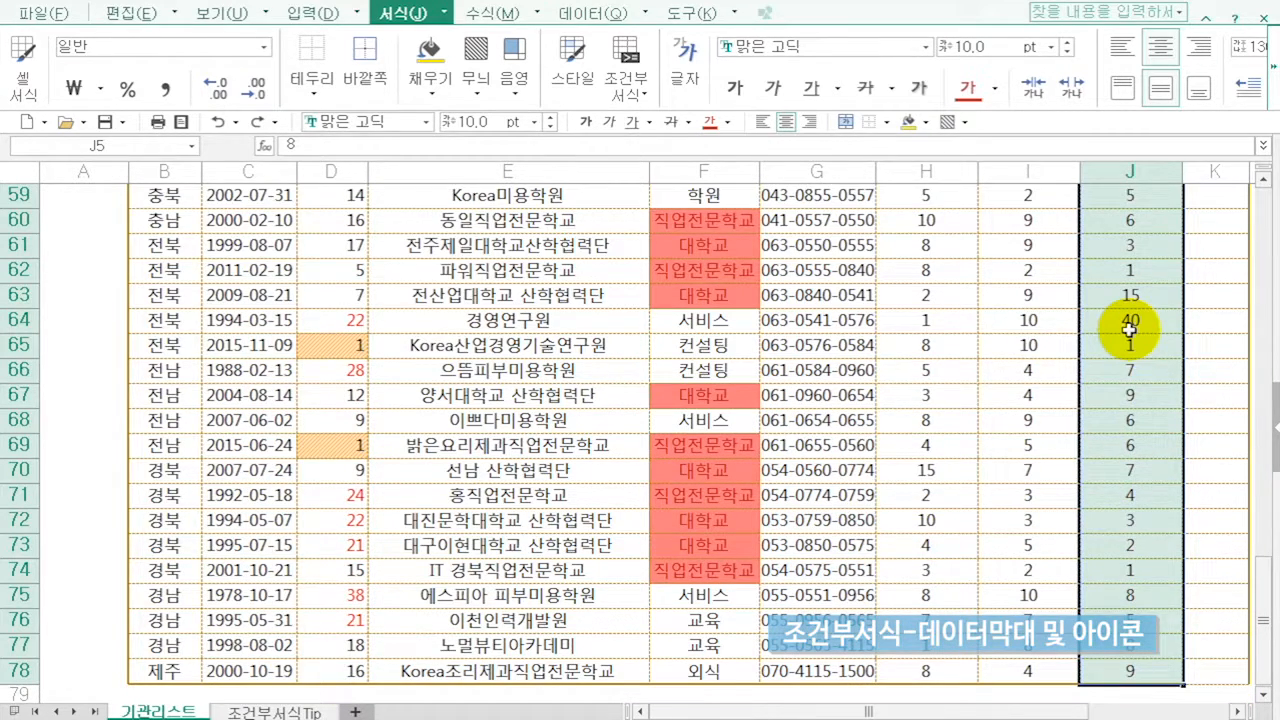
{"action": "left_click", "coordinate": [624, 95]}
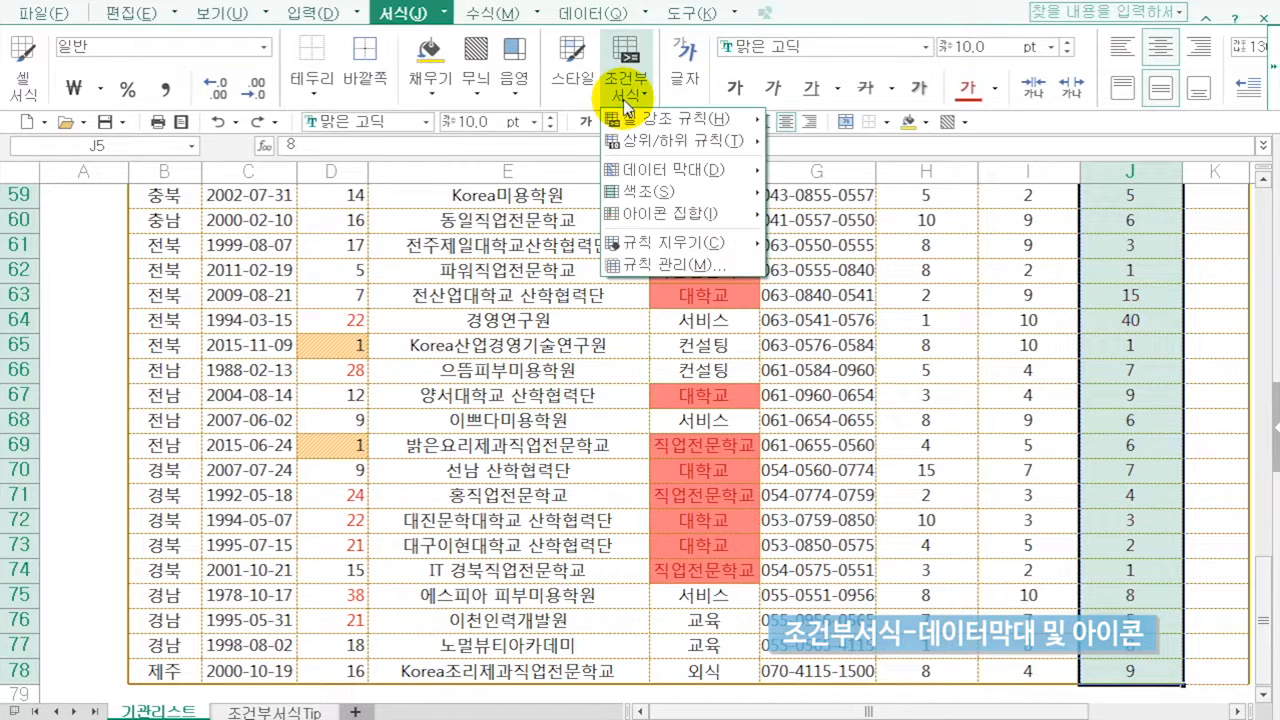
{"action": "mouse_move", "coordinate": [748, 170]}
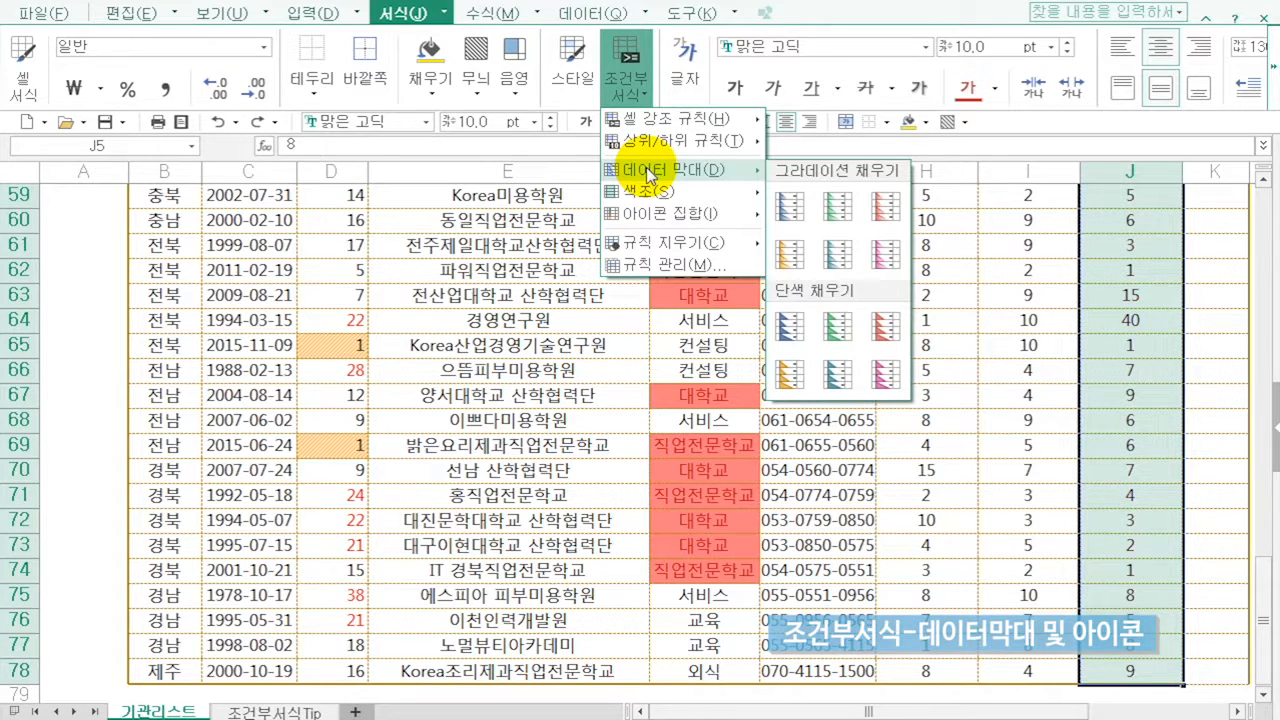
{"action": "left_click", "coordinate": [801, 214]}
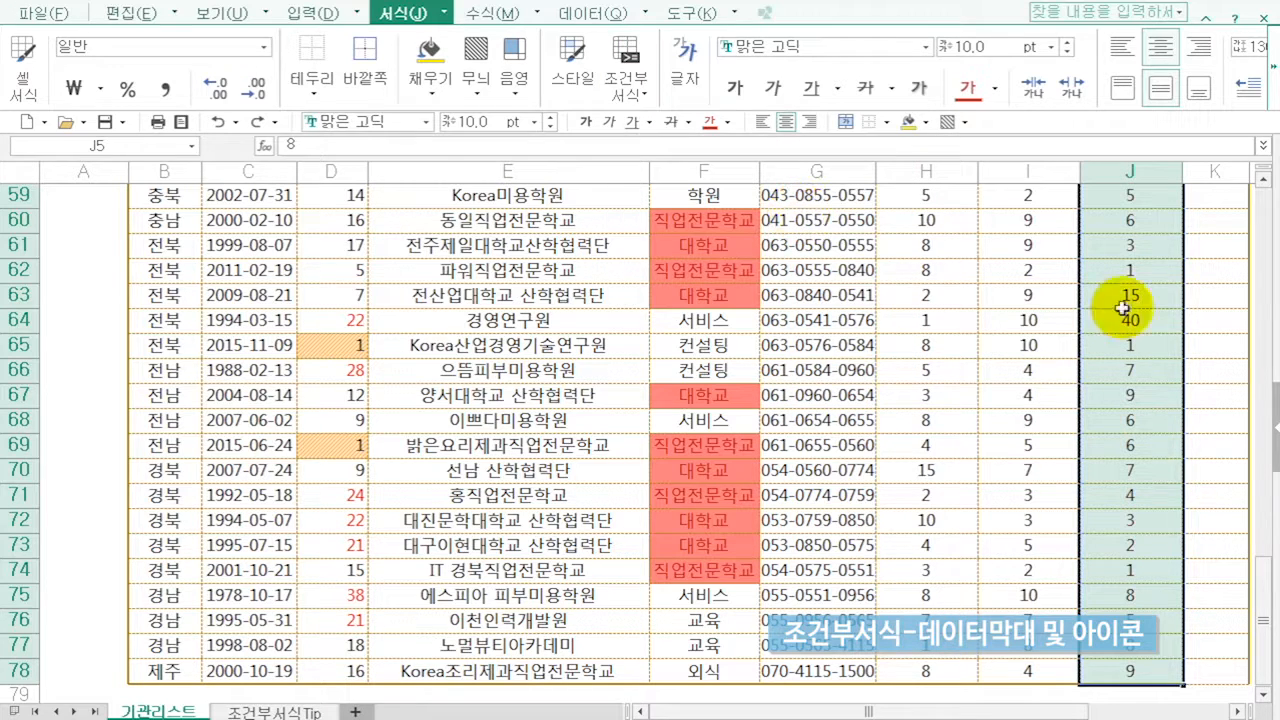
{"action": "left_click", "coordinate": [1160, 368]}
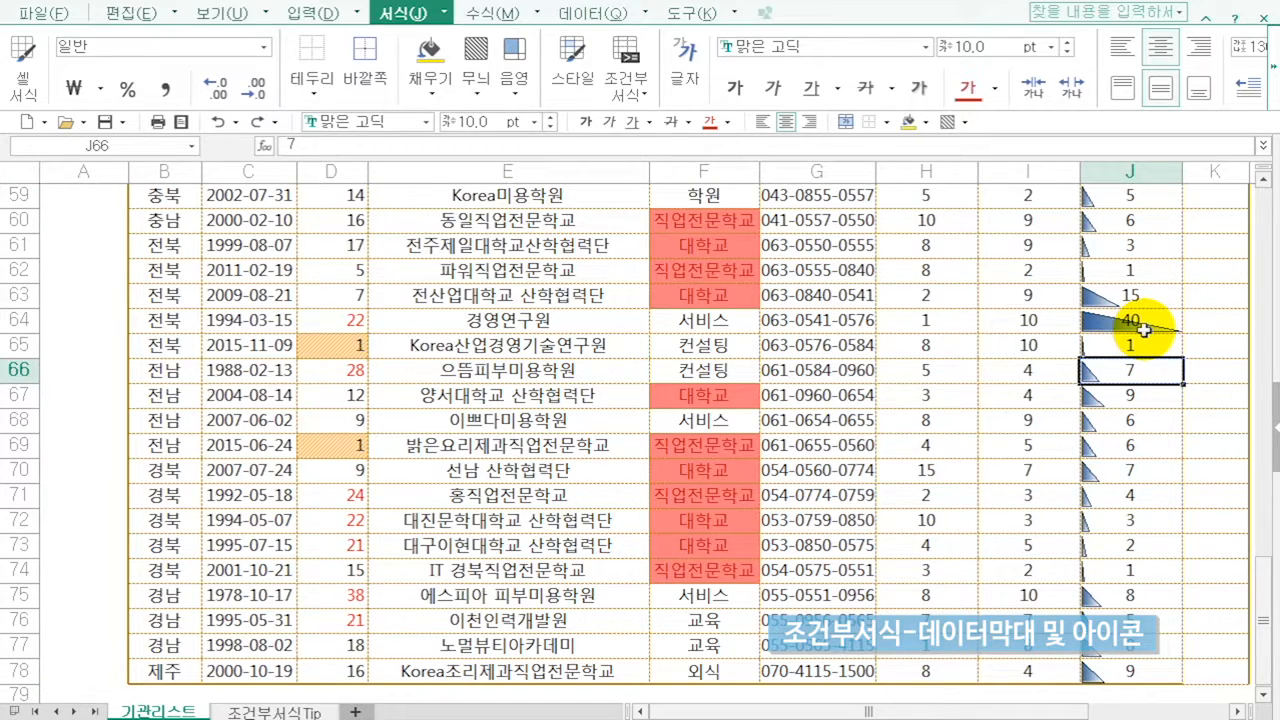
Try the value 500 in cell J28 to test how the data bars scale, and undo the entry.
{"action": "scroll", "coordinate": [1143, 330], "scroll_direction": "up", "scroll_amount": 10}
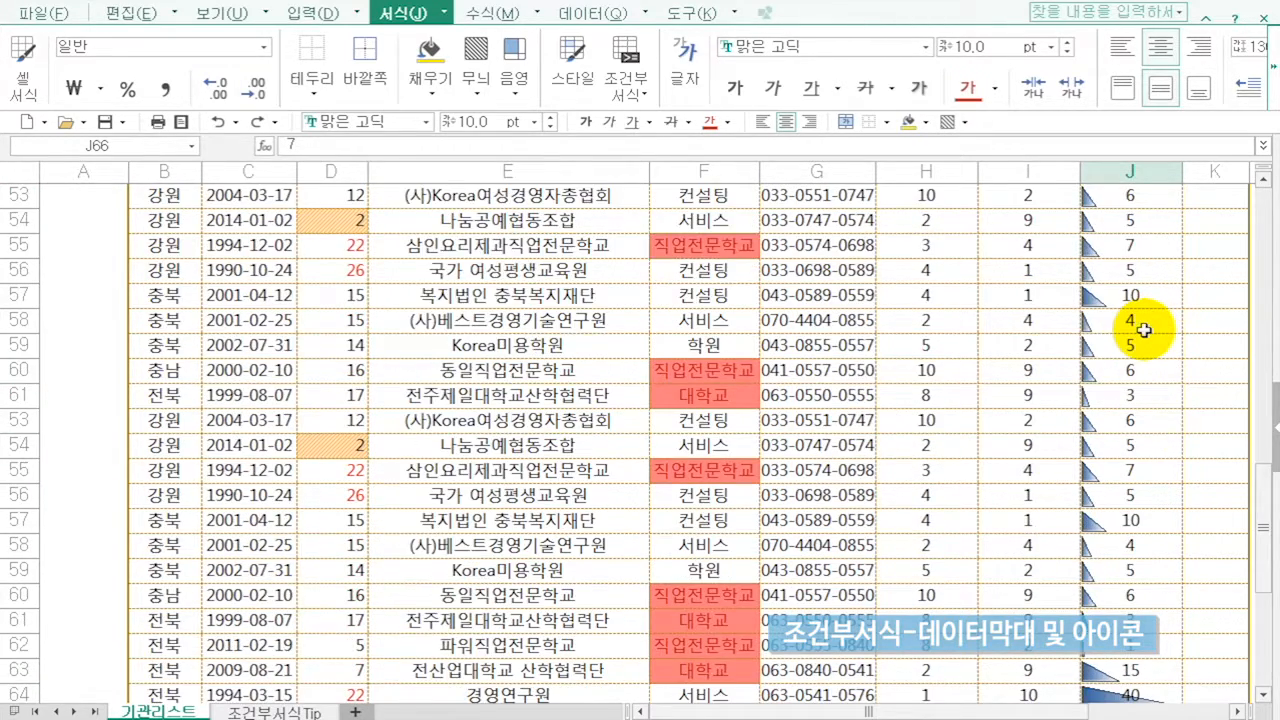
{"action": "scroll", "coordinate": [1143, 330], "scroll_direction": "up", "scroll_amount": 1}
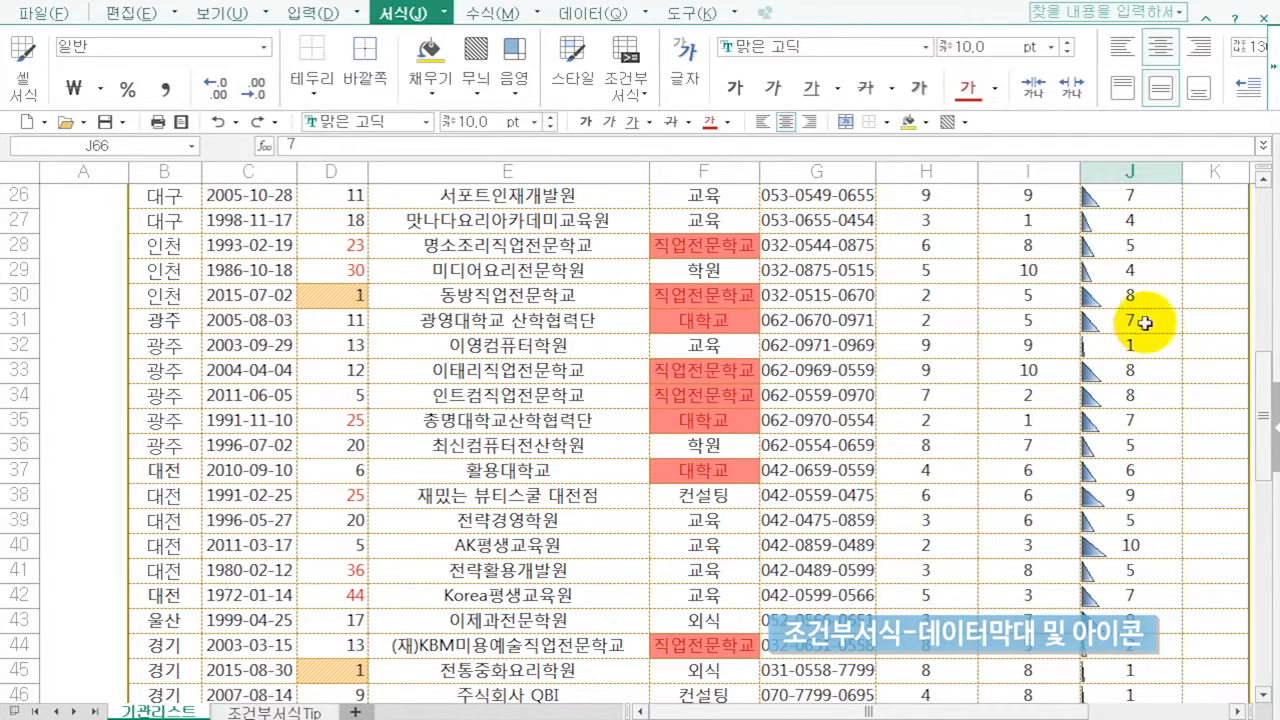
{"action": "left_click", "coordinate": [1155, 249]}
{"action": "type", "text": "500"}
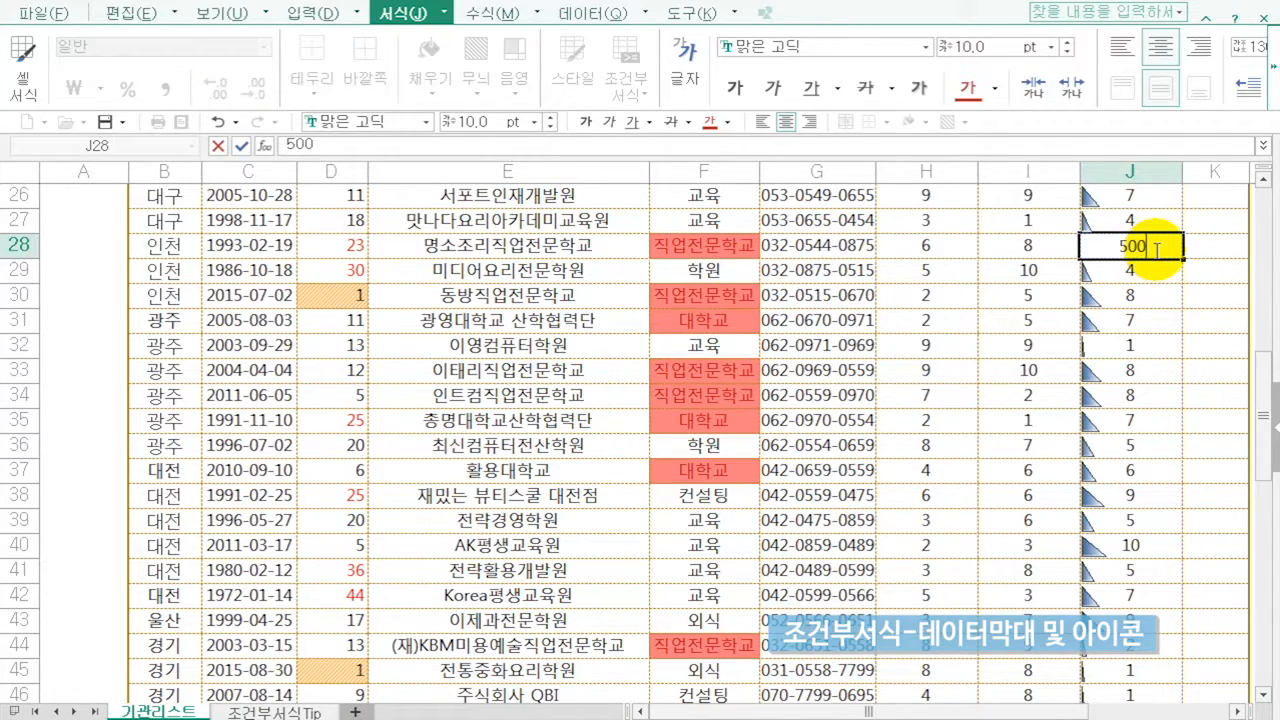
{"action": "key", "text": "Return"}
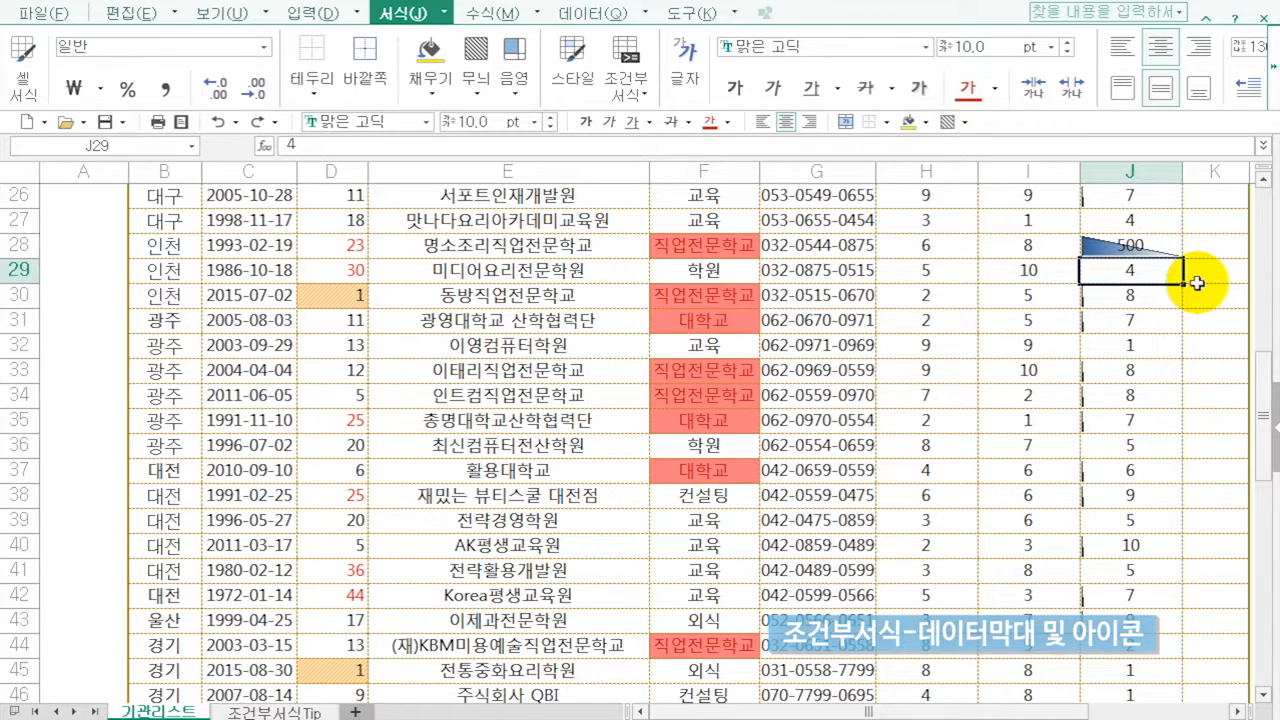
{"action": "key", "text": "ctrl+z"}
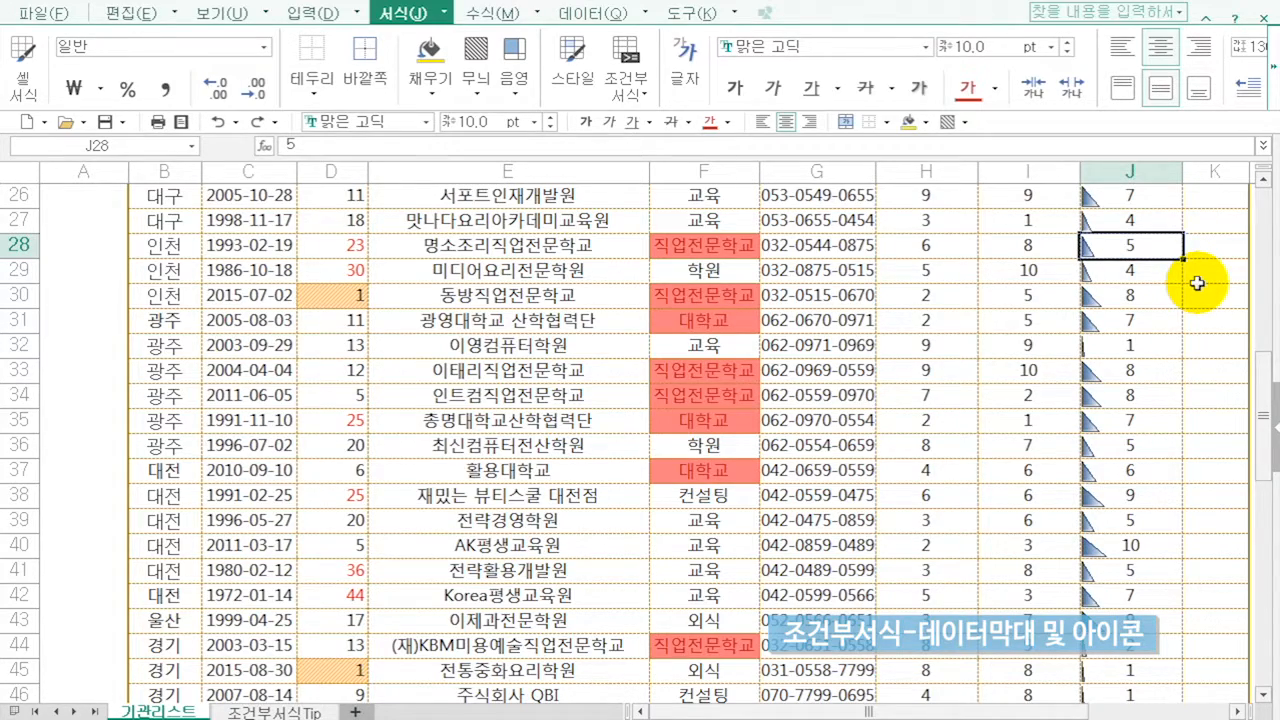
{"action": "scroll", "coordinate": [1197, 283], "scroll_direction": "up", "scroll_amount": 5}
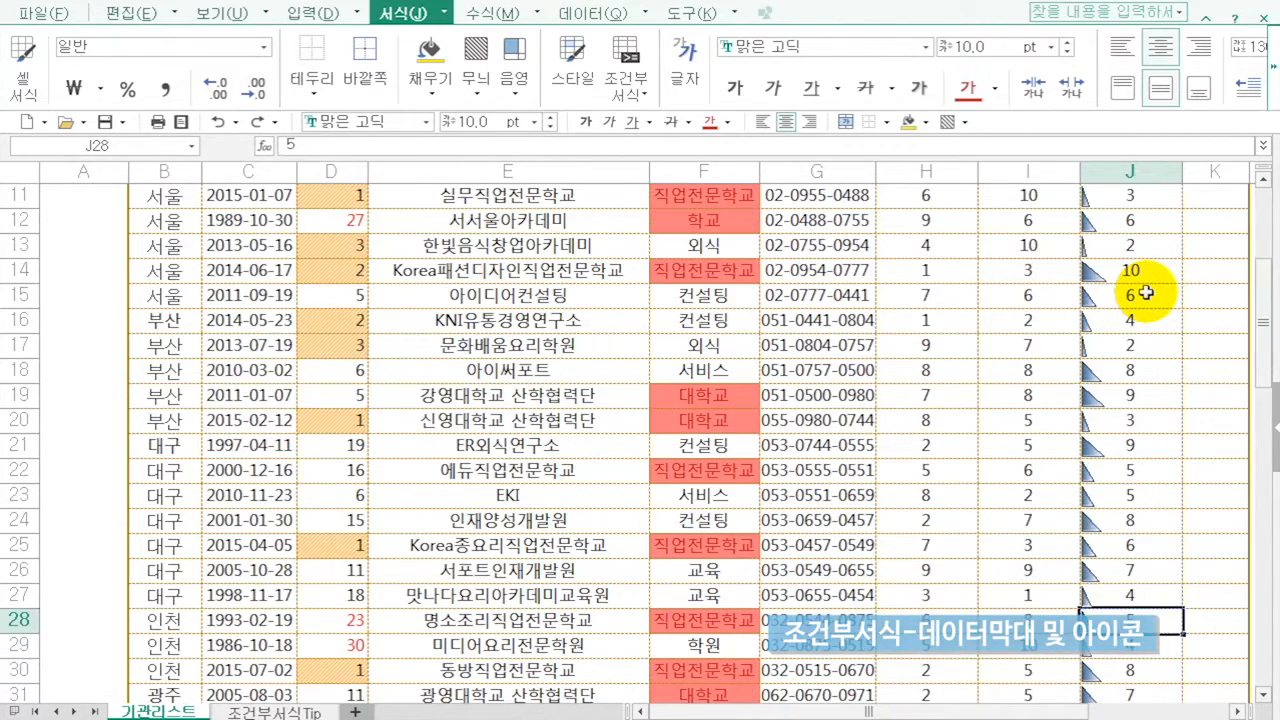
Apply the three-arrow colored icon set to the 종업원수 (2016) values in J5:J78.
{"action": "scroll", "coordinate": [1145, 292], "scroll_direction": "up", "scroll_amount": 4}
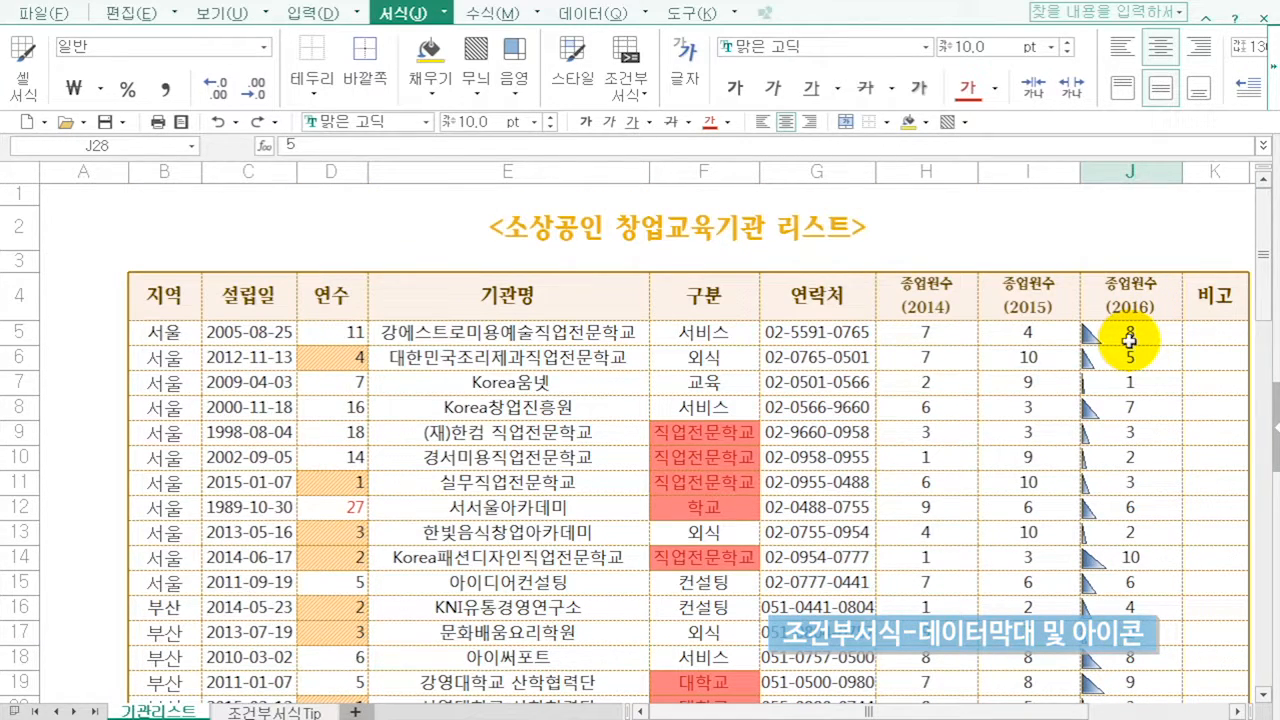
{"action": "left_click", "coordinate": [1129, 338]}
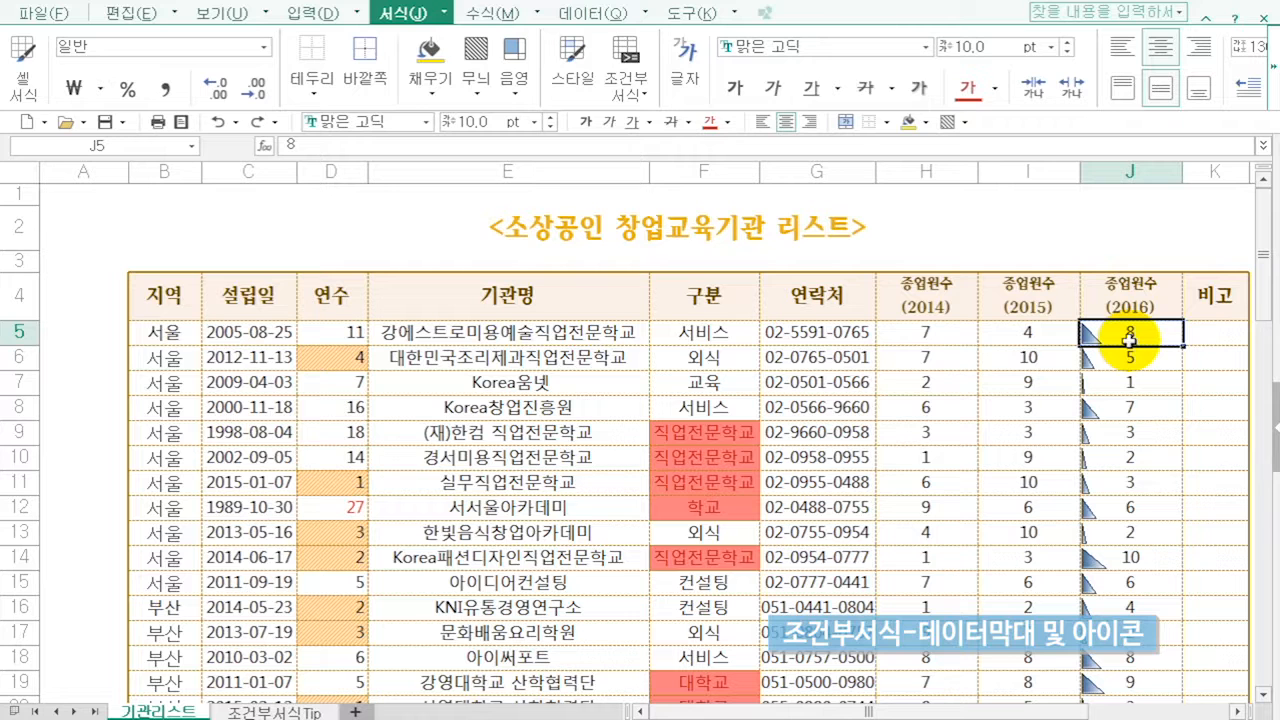
{"action": "key", "text": "ctrl+shift+Down"}
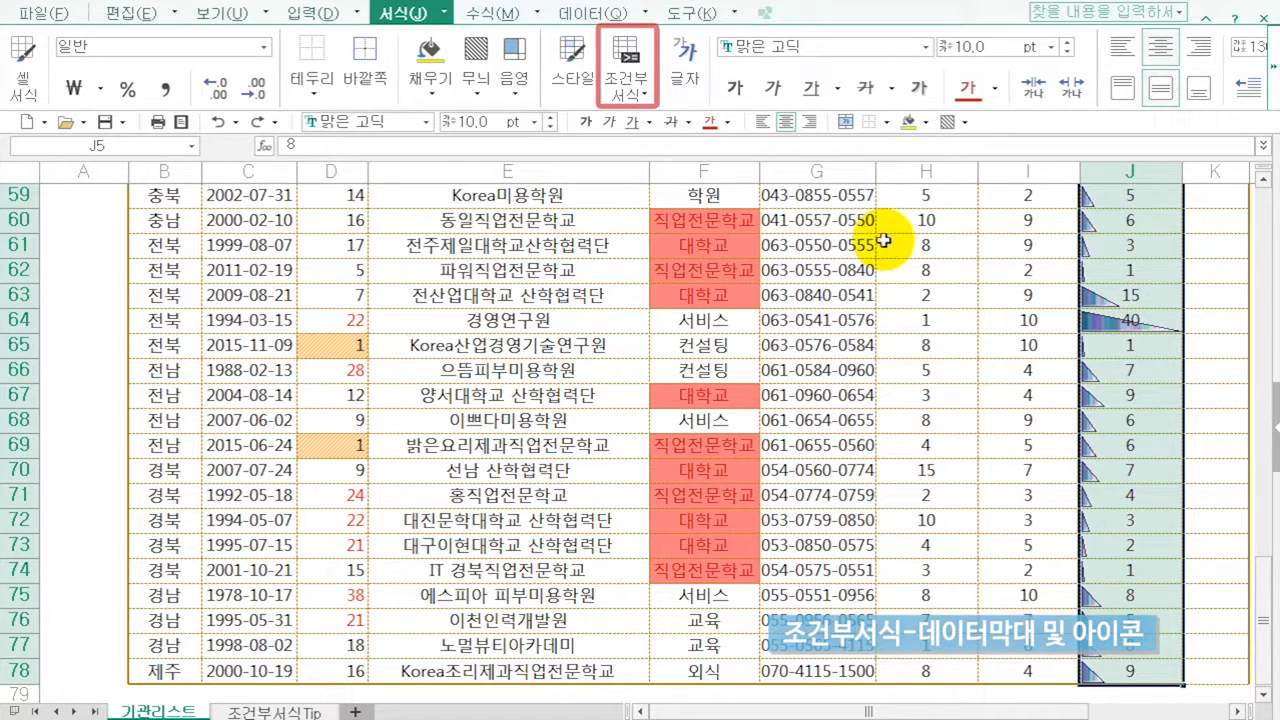
{"action": "left_click", "coordinate": [637, 105]}
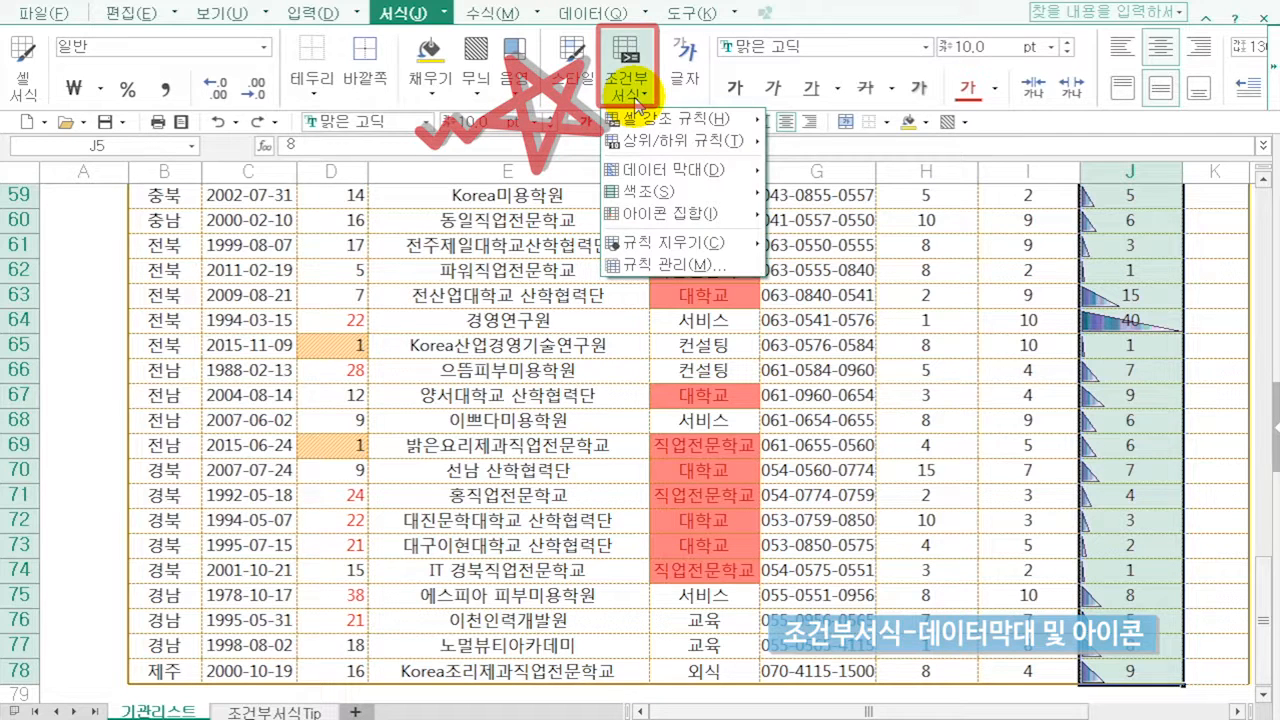
{"action": "mouse_move", "coordinate": [724, 217]}
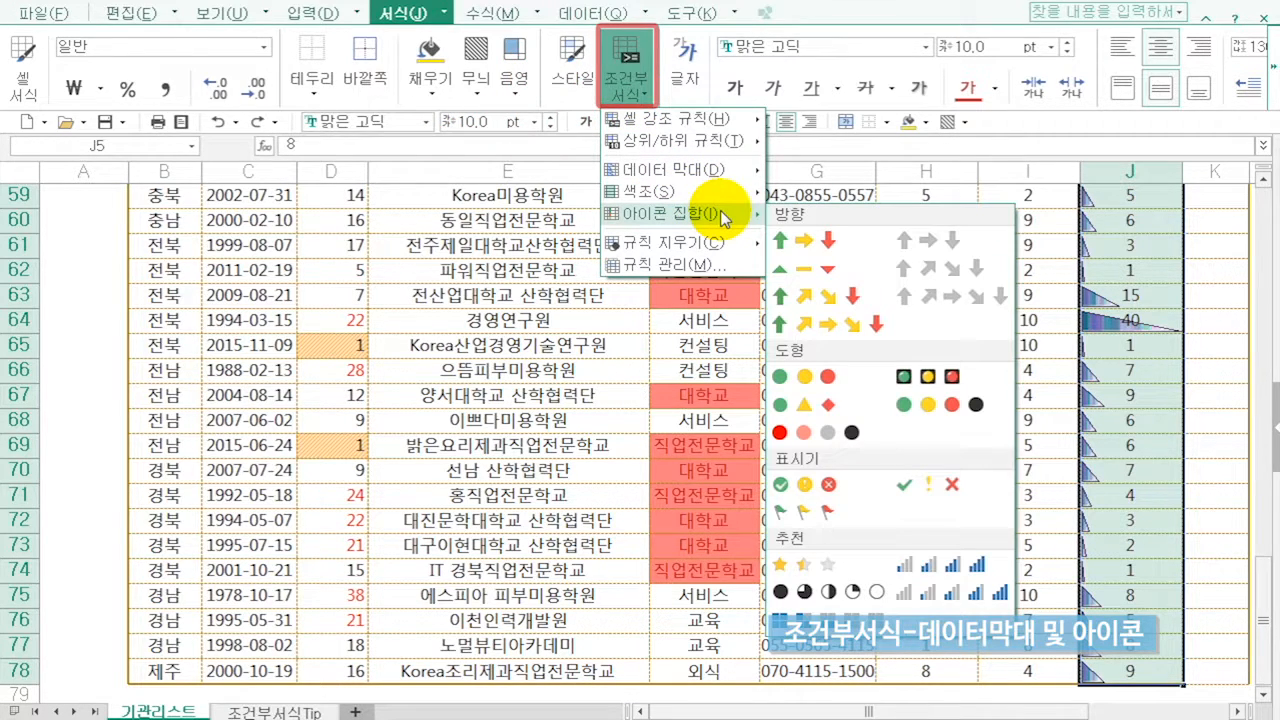
{"action": "left_click", "coordinate": [806, 242]}
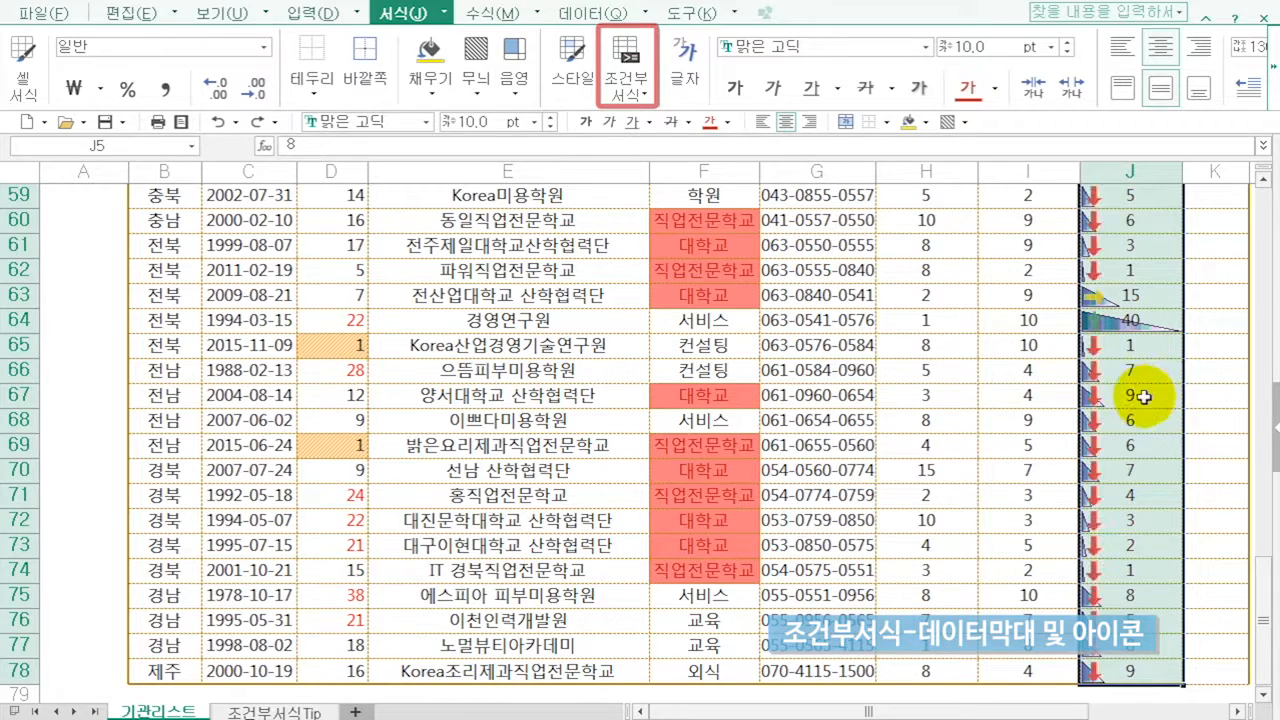
Examine the arrow icons alongside the data bars throughout the 종업원수 (2016) column.
{"action": "scroll", "coordinate": [1143, 397], "scroll_direction": "up", "scroll_amount": 6}
{"action": "scroll", "coordinate": [1108, 390], "scroll_direction": "down", "scroll_amount": 1}
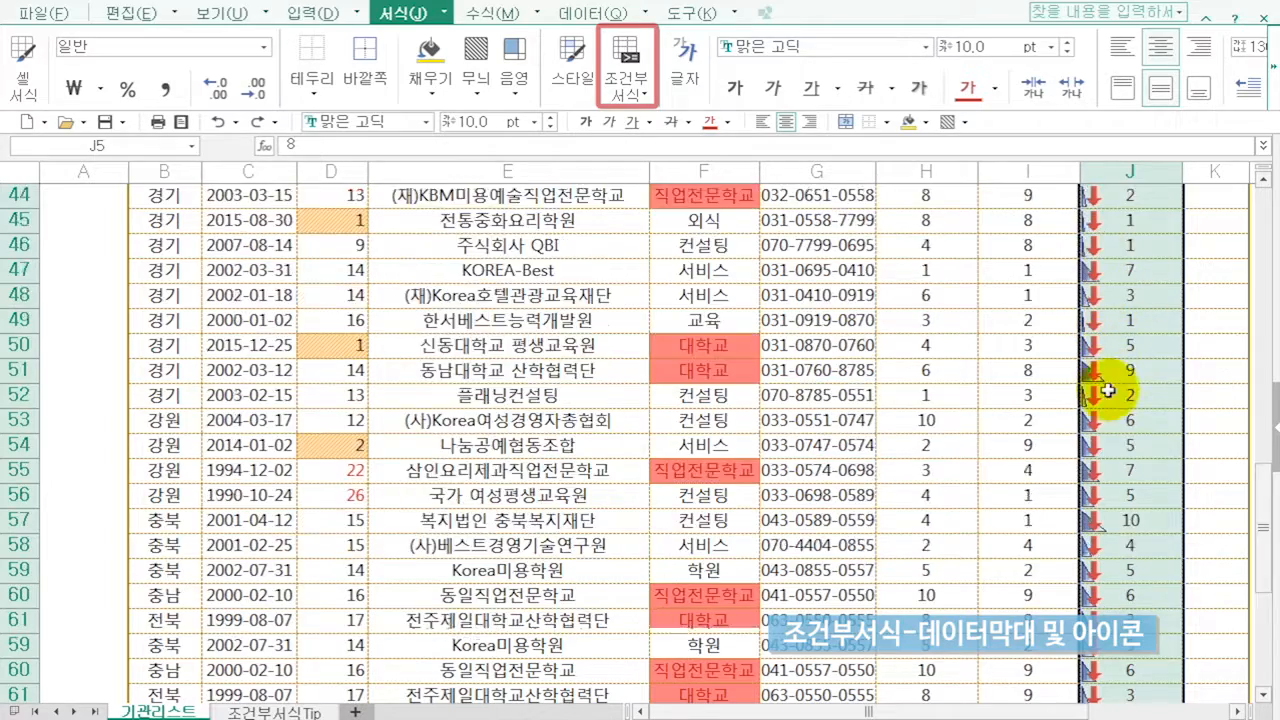
{"action": "scroll", "coordinate": [1108, 390], "scroll_direction": "down", "scroll_amount": 3}
{"action": "scroll", "coordinate": [1140, 497], "scroll_direction": "down", "scroll_amount": 1}
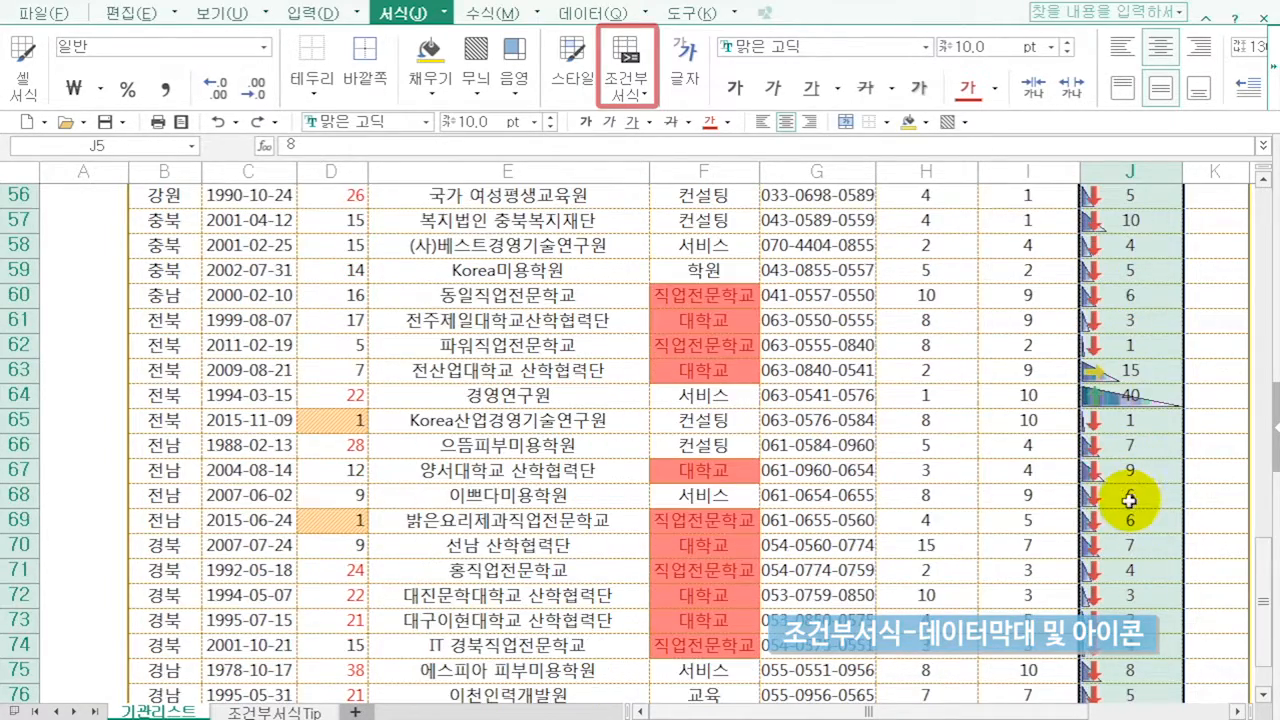
{"action": "left_click", "coordinate": [1213, 422]}
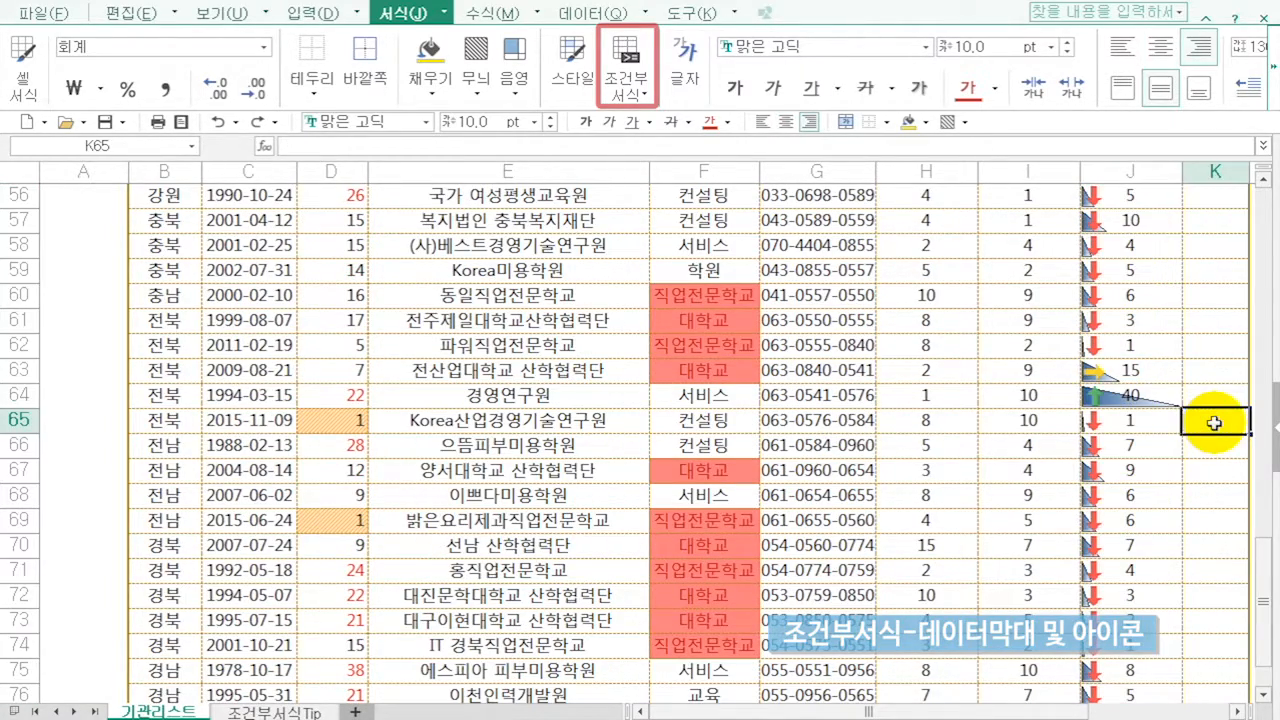
{"action": "scroll", "coordinate": [1157, 415], "scroll_direction": "up", "scroll_amount": 2}
{"action": "scroll", "coordinate": [1157, 415], "scroll_direction": "up", "scroll_amount": 6}
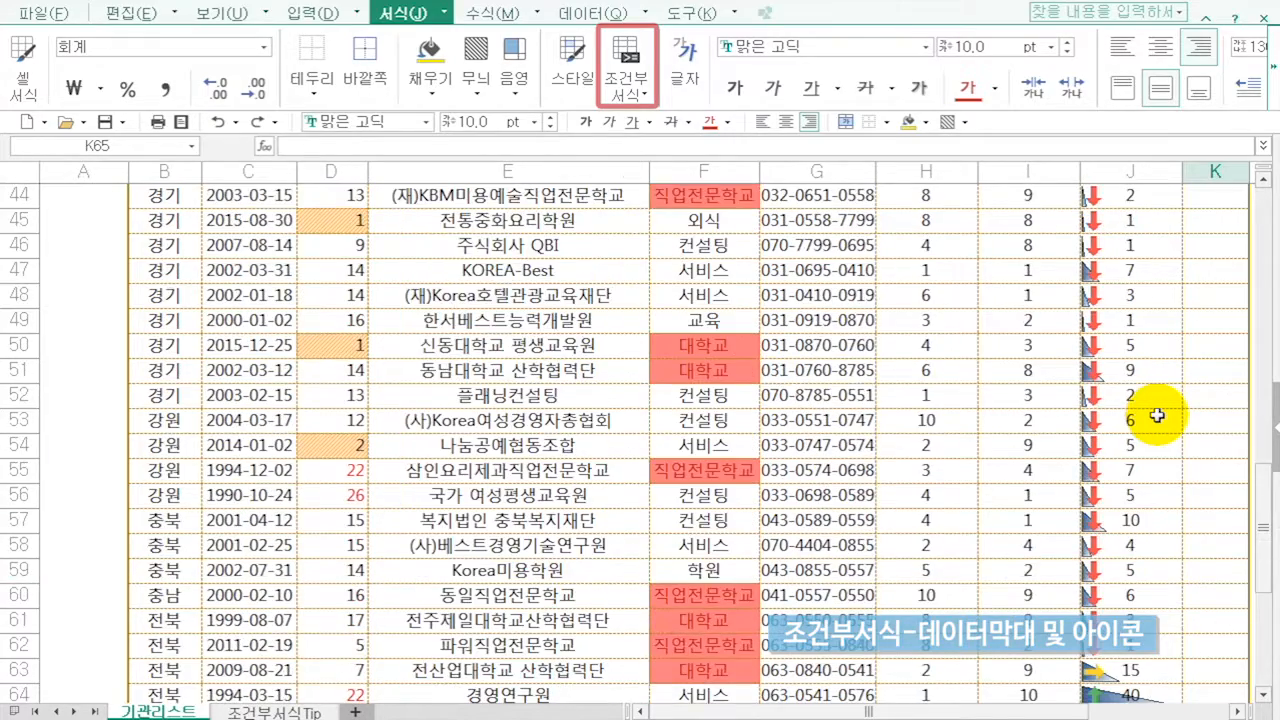
{"action": "scroll", "coordinate": [1157, 415], "scroll_direction": "up", "scroll_amount": 3}
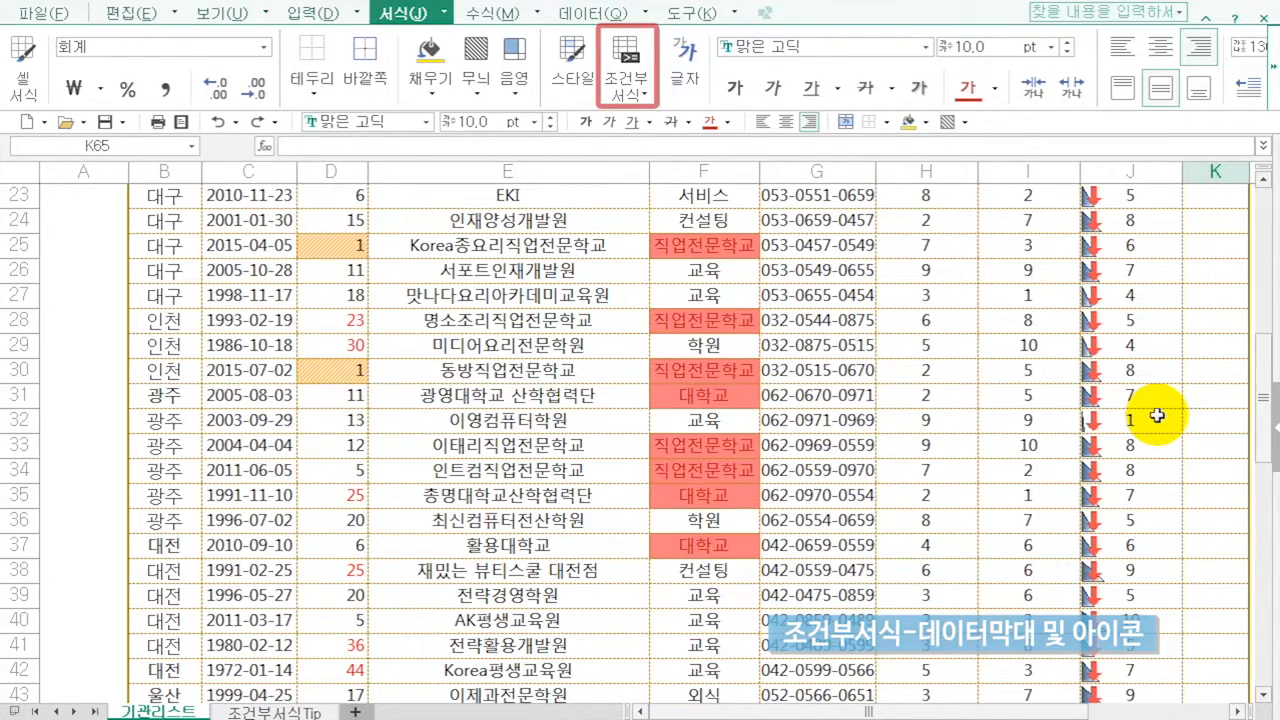
{"action": "scroll", "coordinate": [1157, 415], "scroll_direction": "up", "scroll_amount": 7}
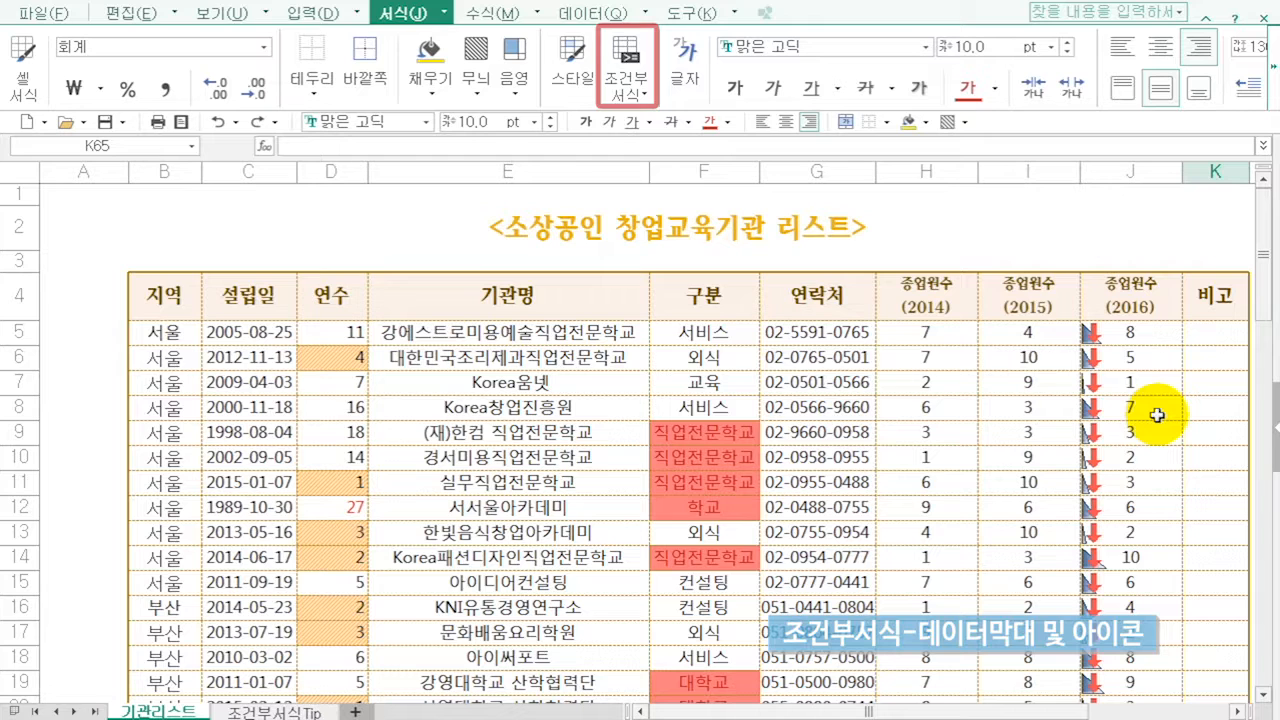
Delete the icon set rule from J5:J78 in the conditional formatting rule manager and apply the change.
{"action": "left_click", "coordinate": [1146, 340]}
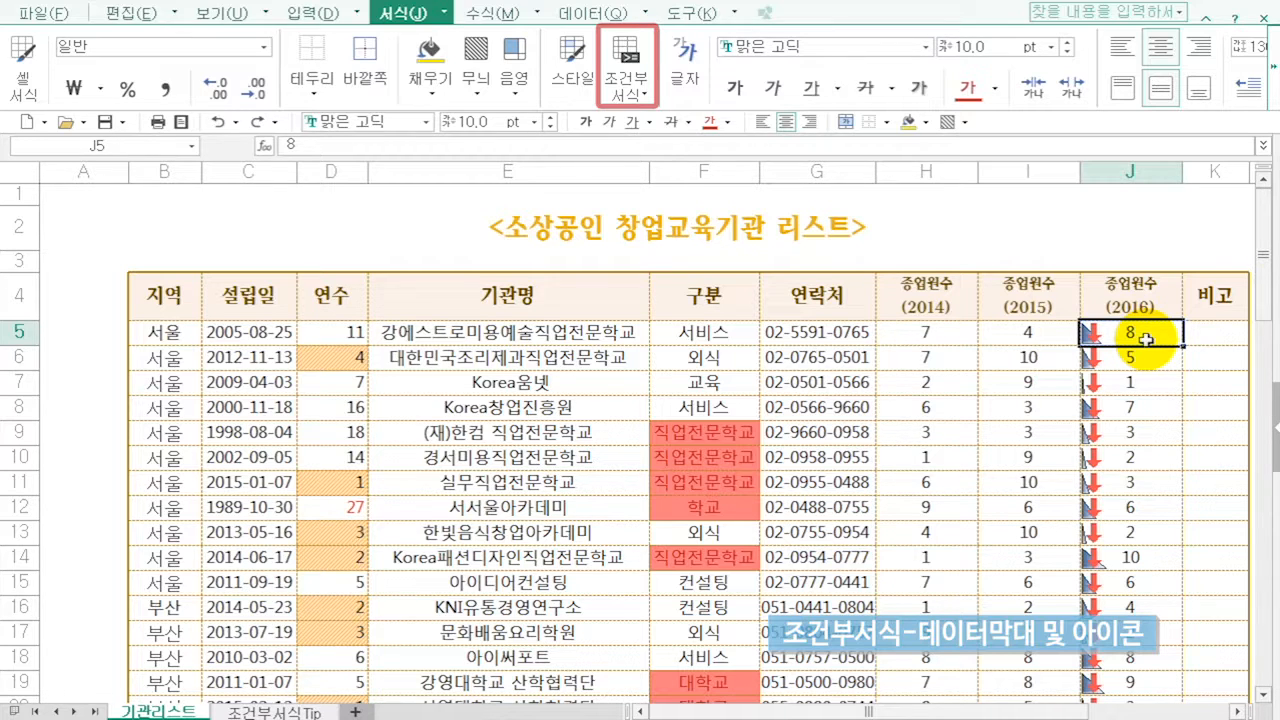
{"action": "key", "text": "ctrl+shift+Down"}
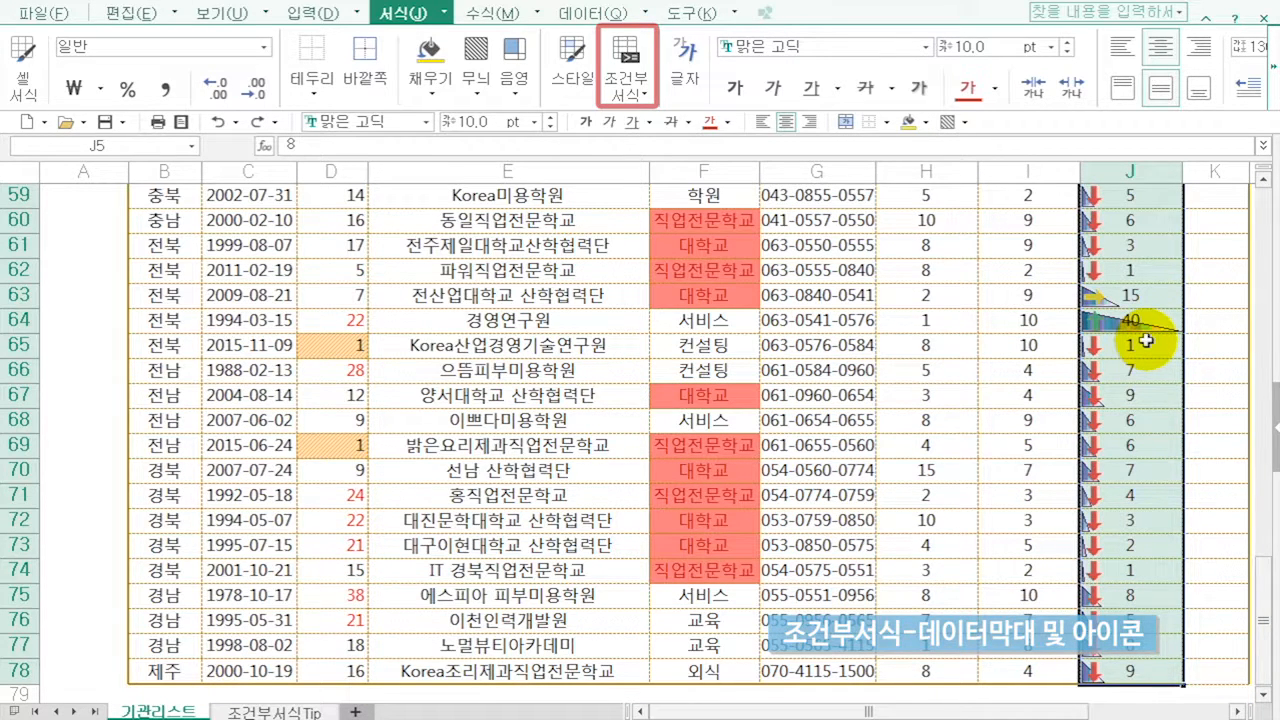
{"action": "left_click", "coordinate": [627, 96]}
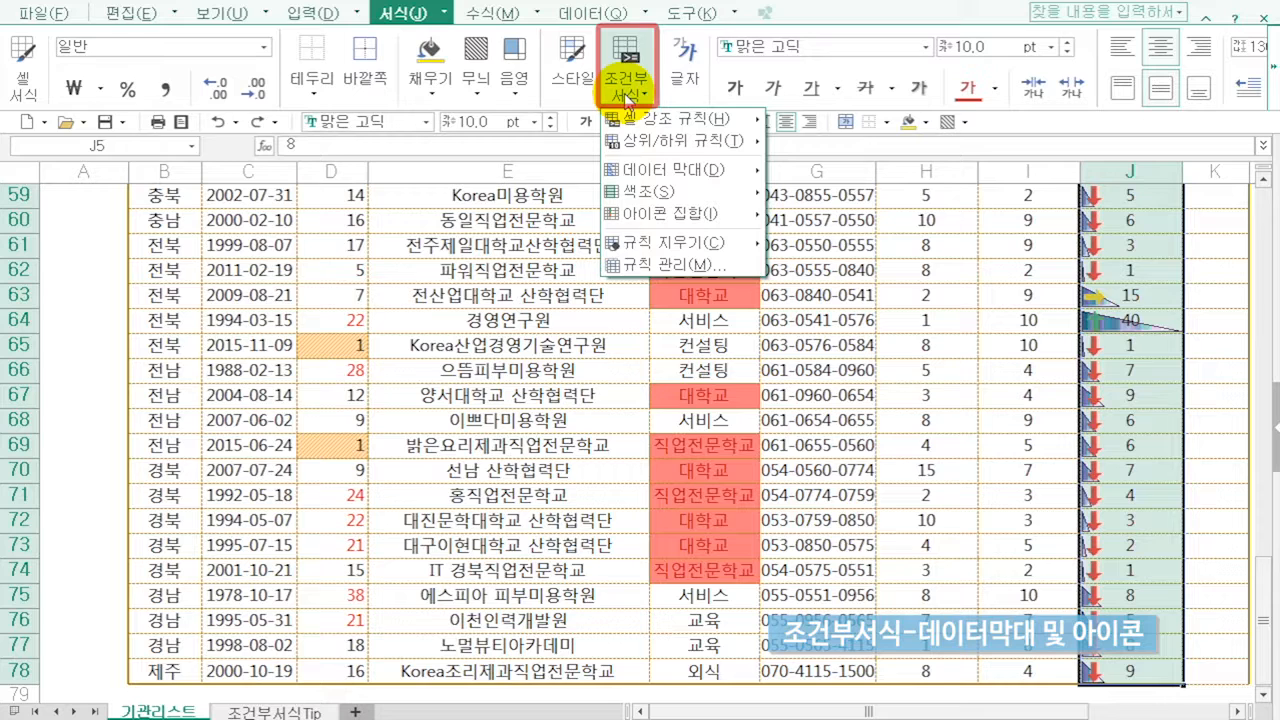
{"action": "left_click", "coordinate": [678, 265]}
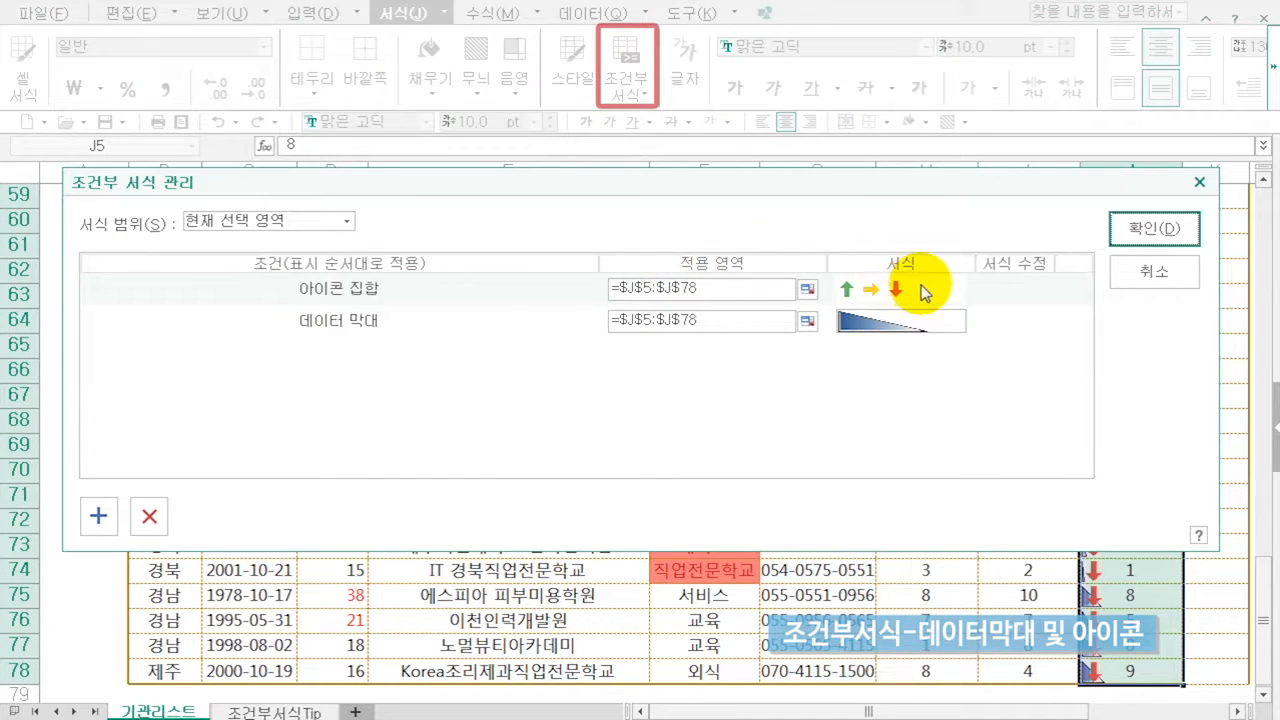
{"action": "left_click", "coordinate": [922, 290]}
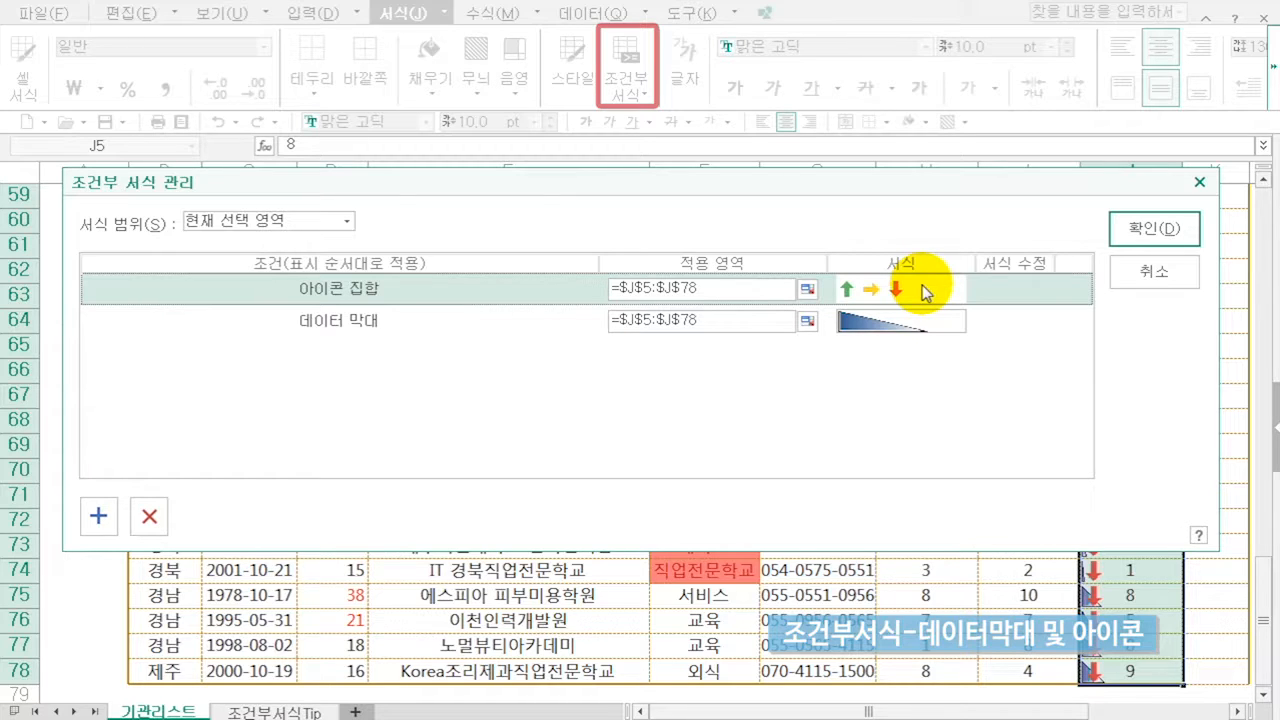
{"action": "left_click", "coordinate": [148, 517]}
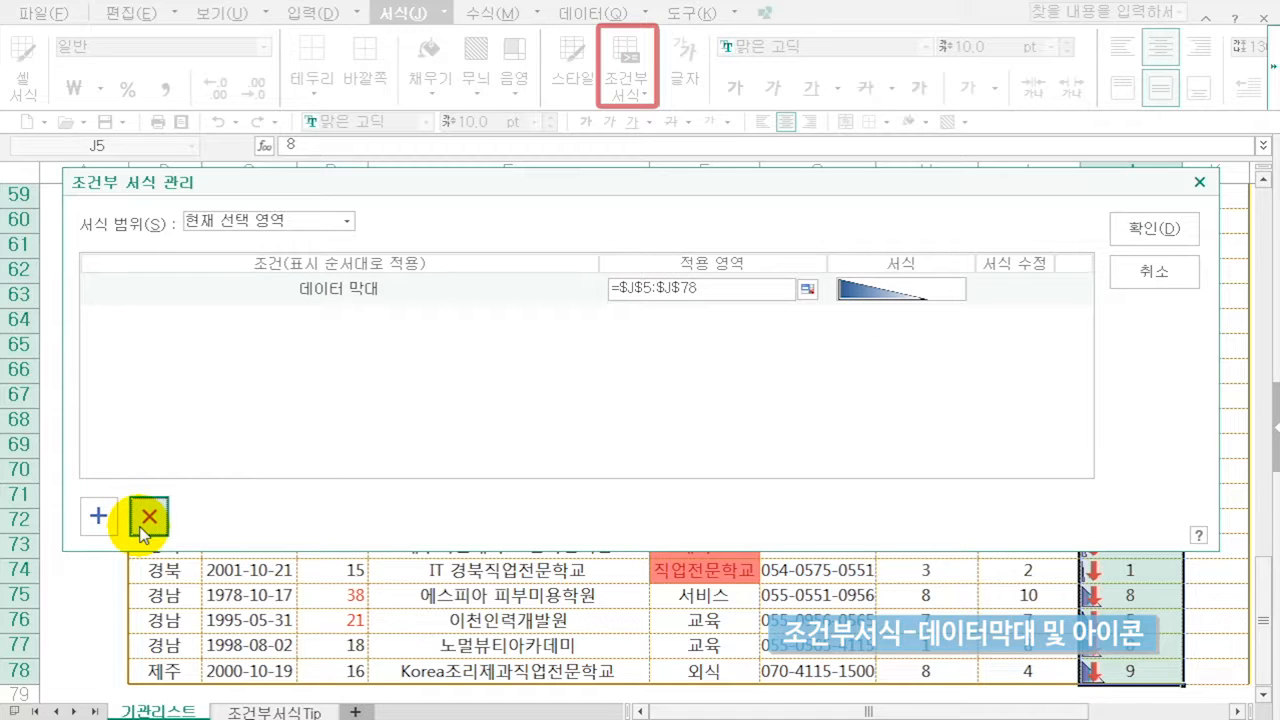
{"action": "left_click", "coordinate": [1152, 238]}
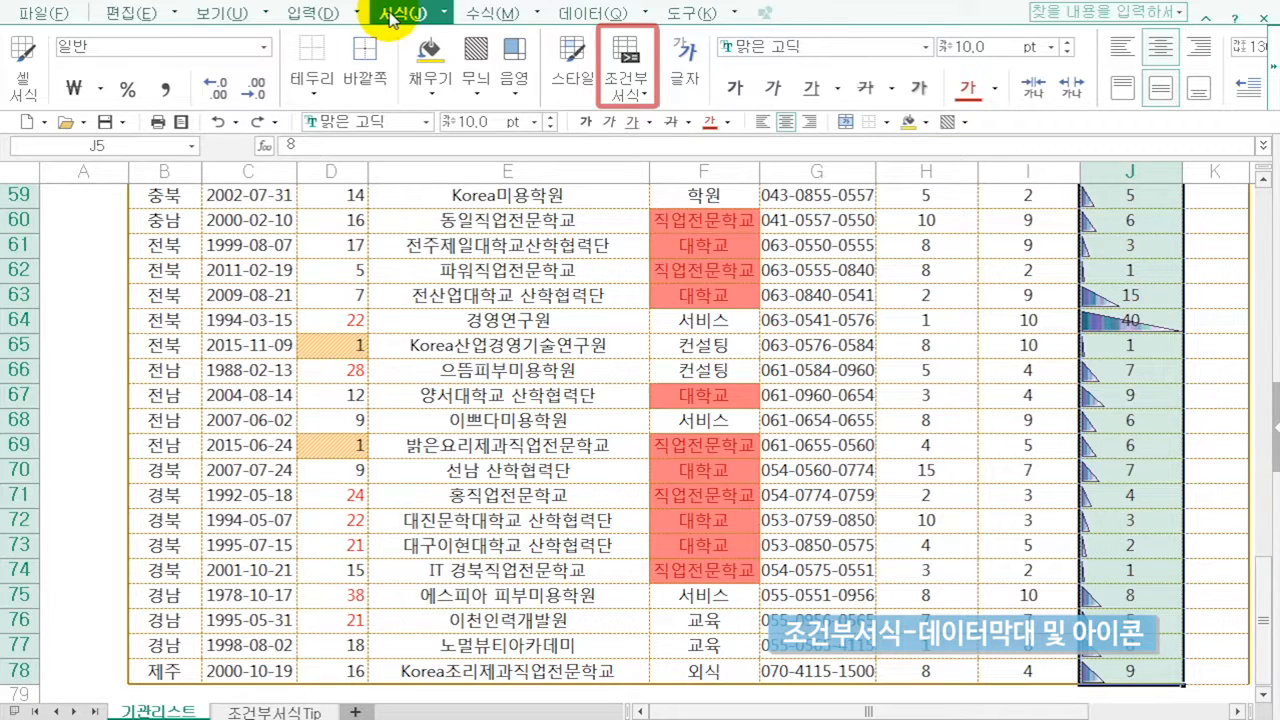
{"action": "left_click", "coordinate": [628, 98]}
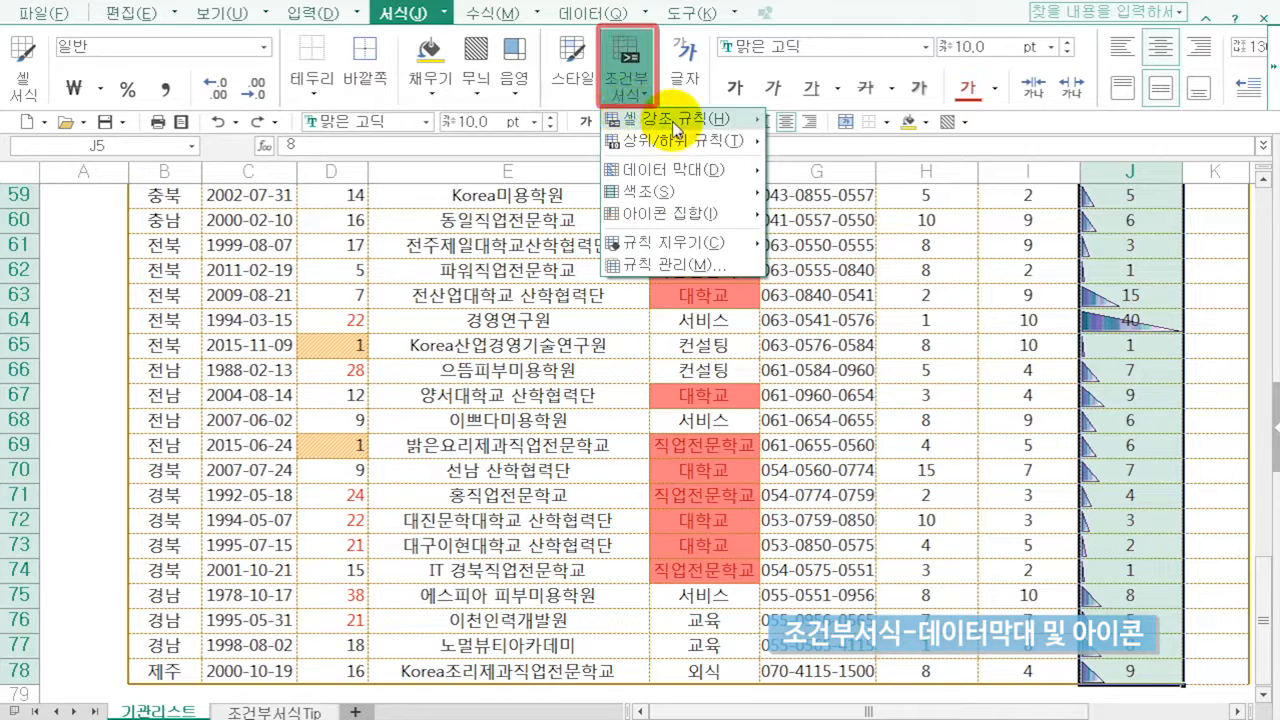
{"action": "mouse_move", "coordinate": [678, 148]}
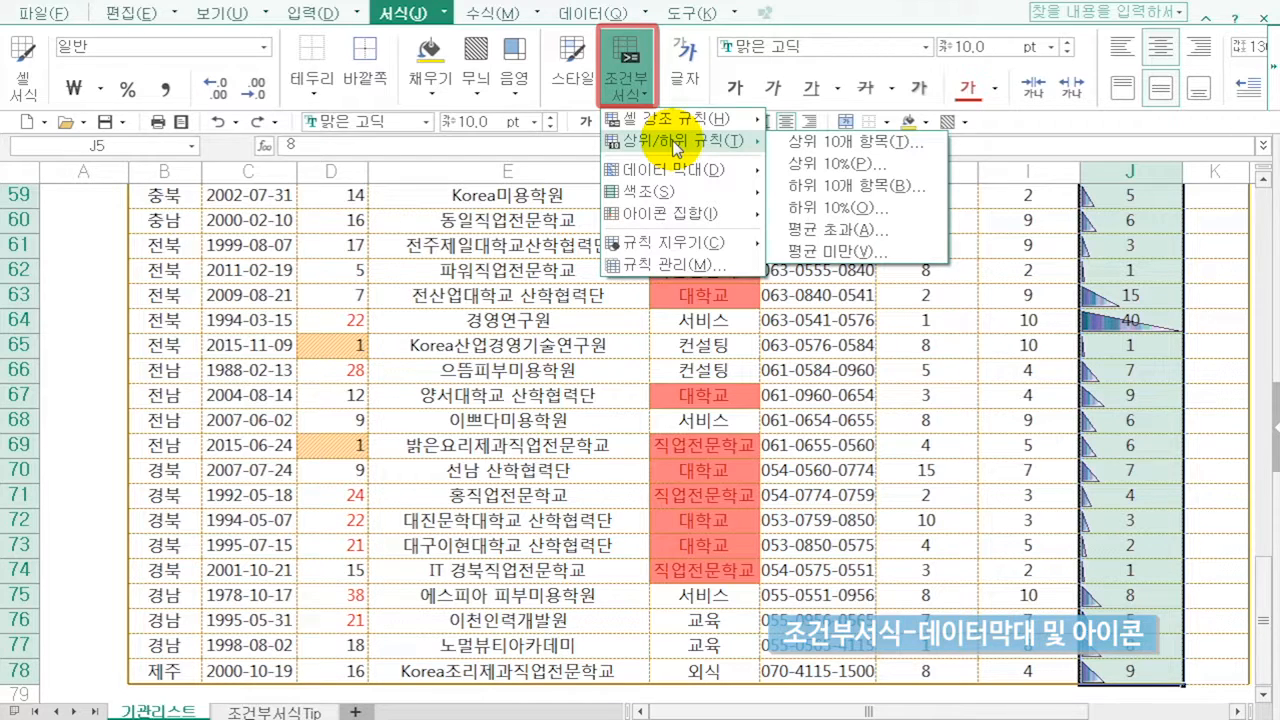
{"action": "left_click", "coordinate": [354, 351]}
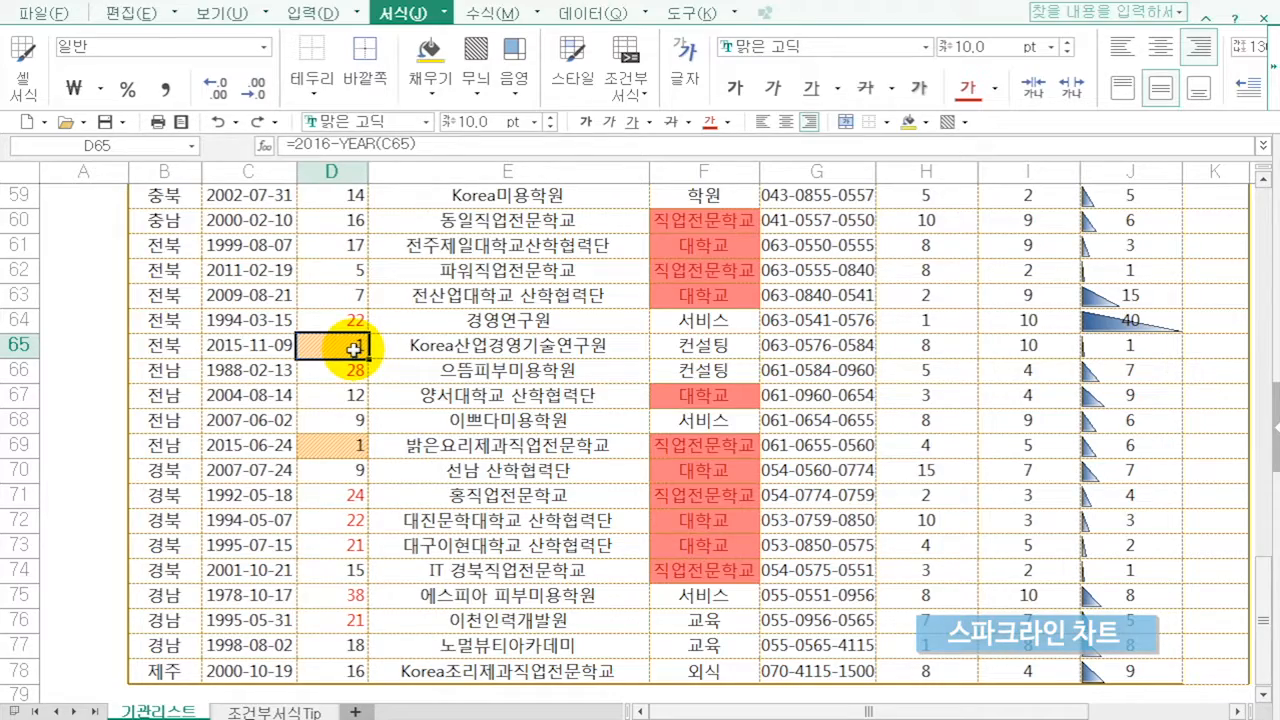
Create a line sparkline in 비고 cell K5 from the 종업원수 data range H5:J5.
{"action": "scroll", "coordinate": [1109, 419], "scroll_direction": "up", "scroll_amount": 13}
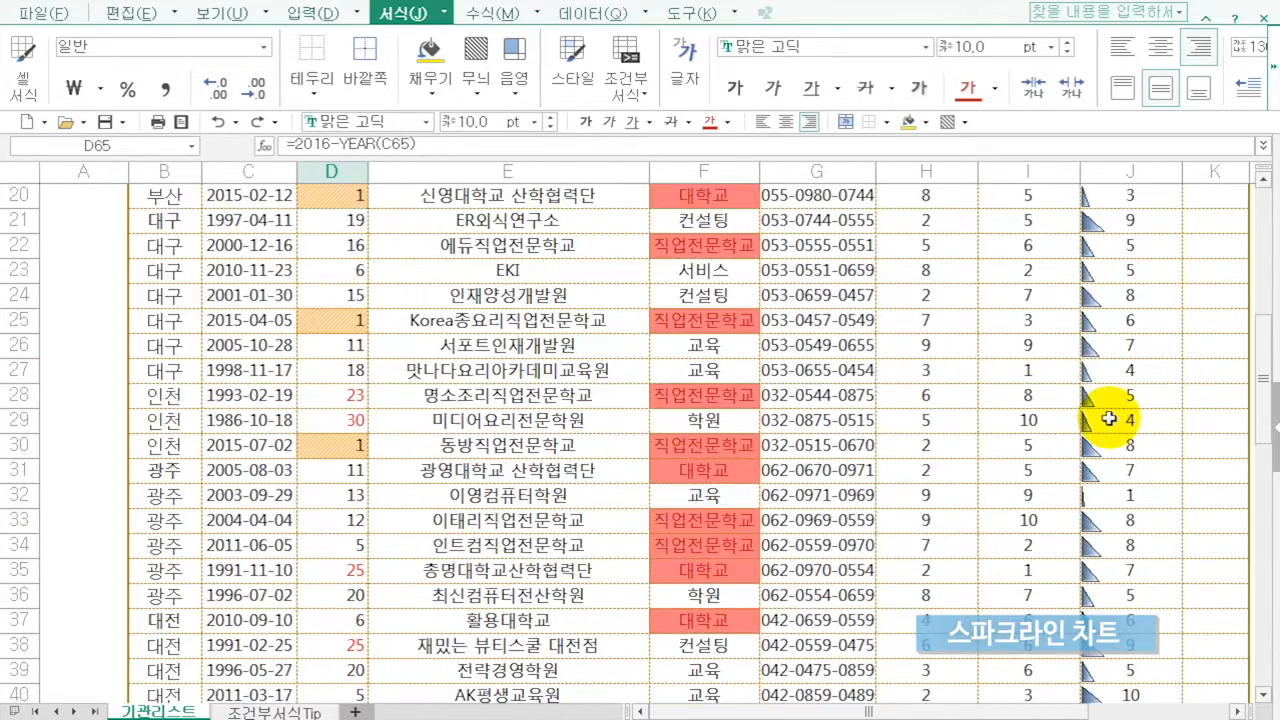
{"action": "scroll", "coordinate": [1109, 419], "scroll_direction": "up", "scroll_amount": 7}
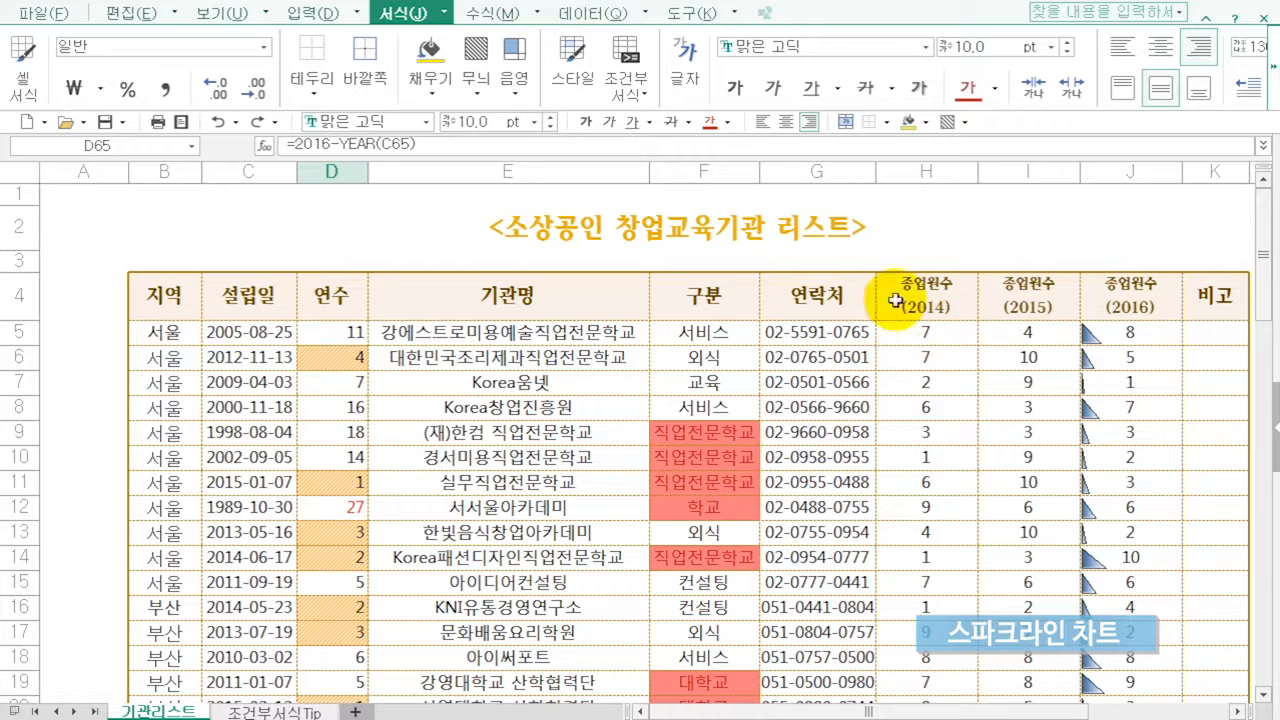
{"action": "left_click", "coordinate": [1214, 333]}
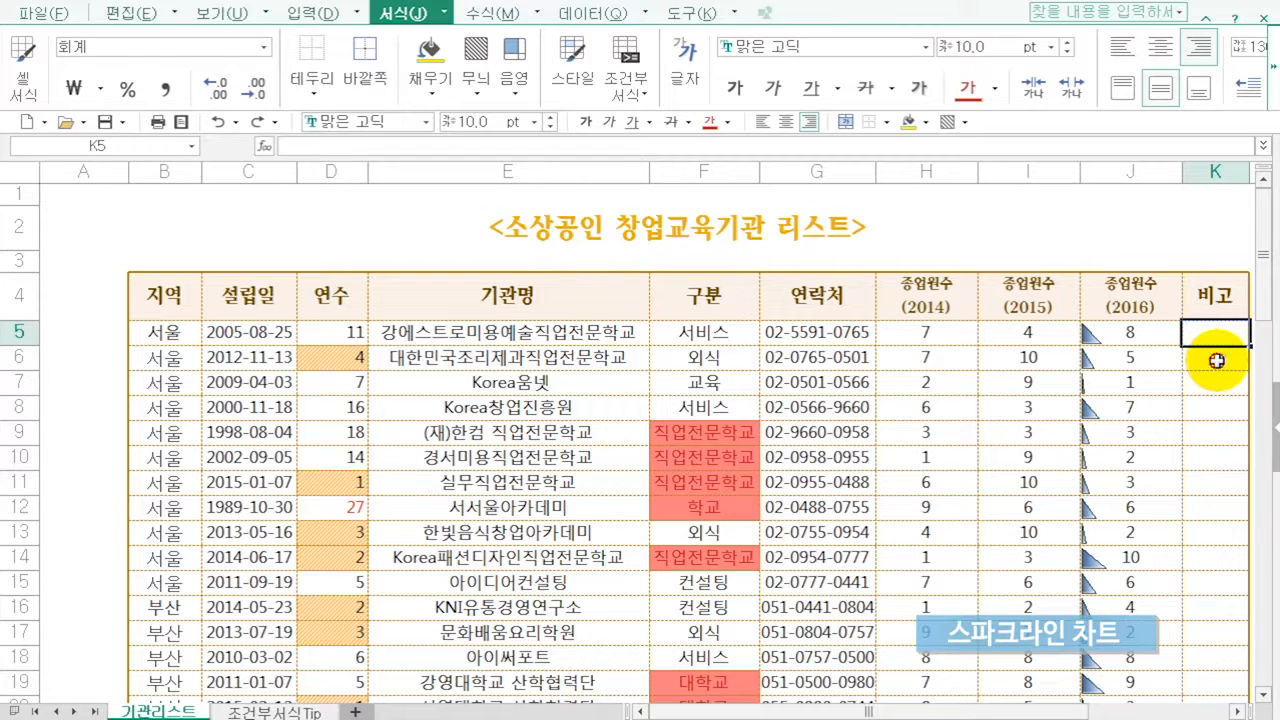
{"action": "left_click", "coordinate": [1216, 361]}
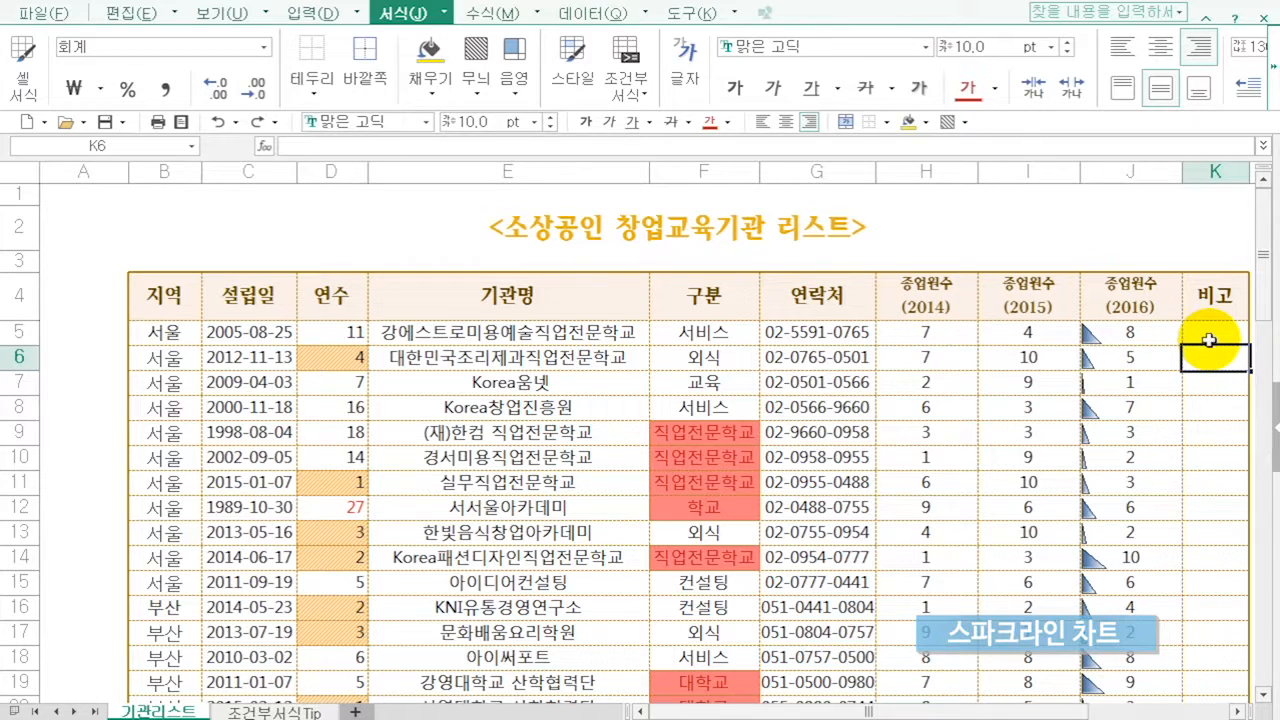
{"action": "left_click", "coordinate": [584, 20]}
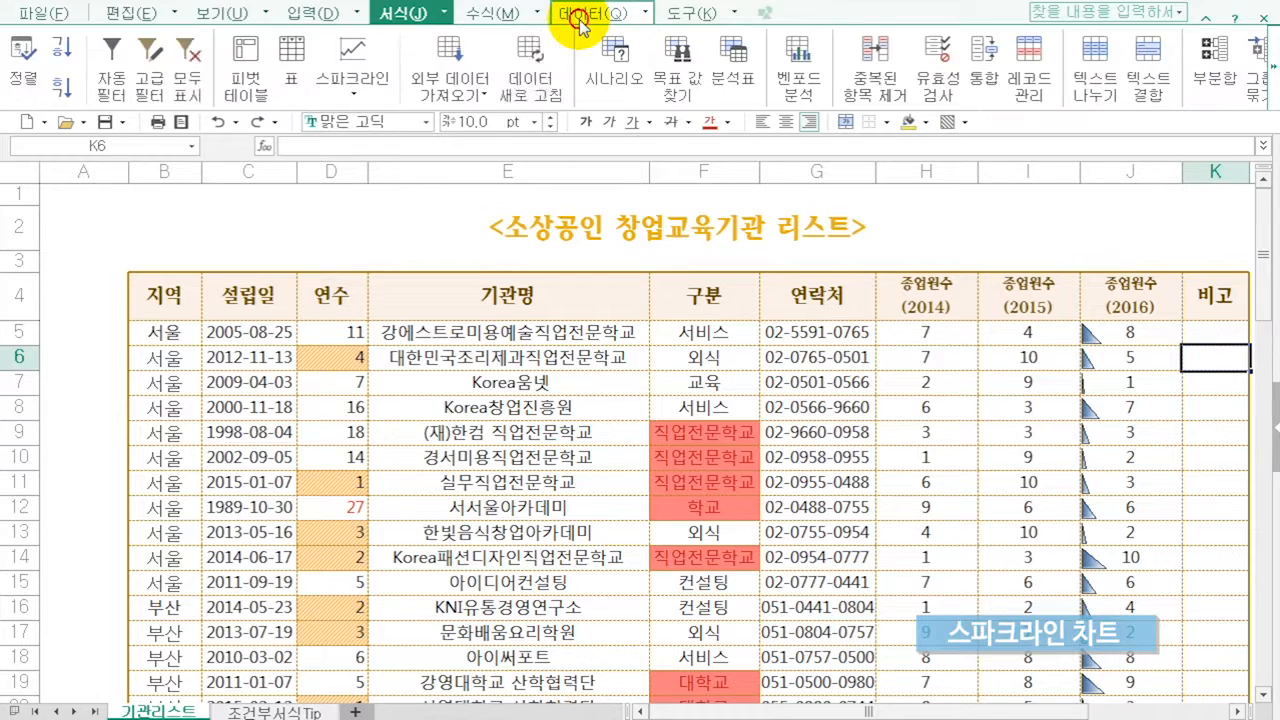
{"action": "left_click", "coordinate": [352, 100]}
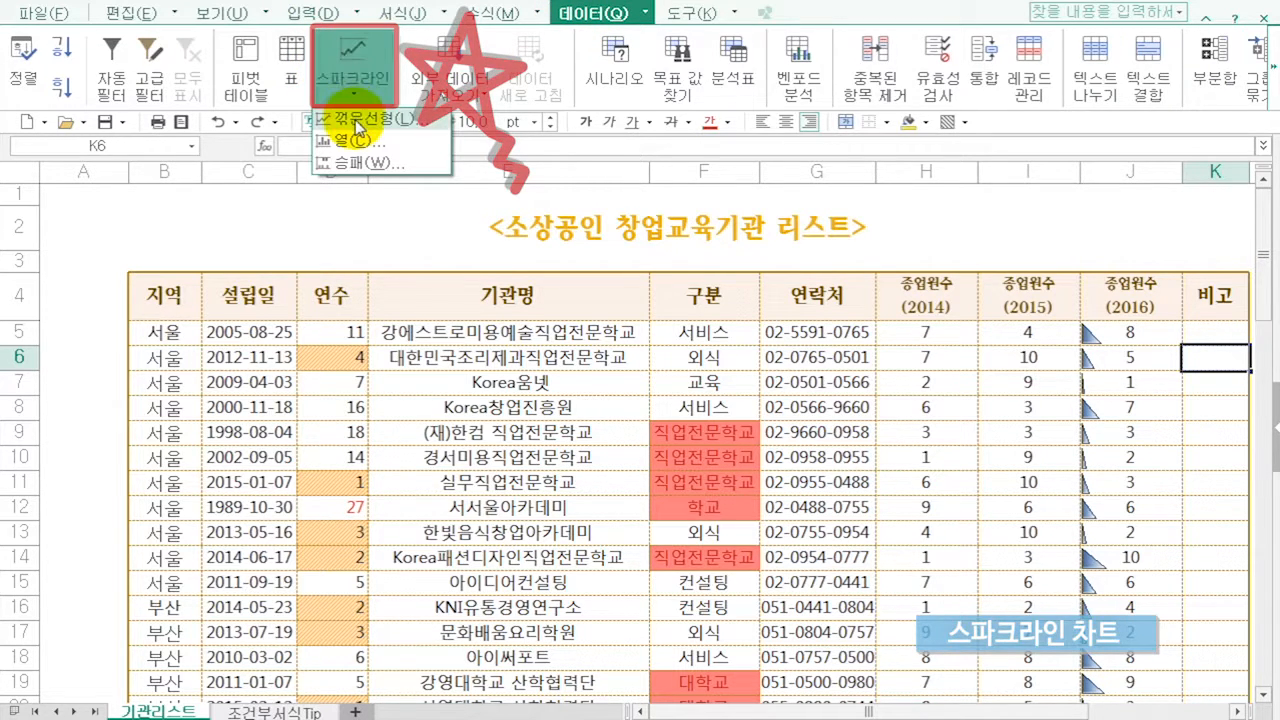
{"action": "left_click", "coordinate": [356, 119]}
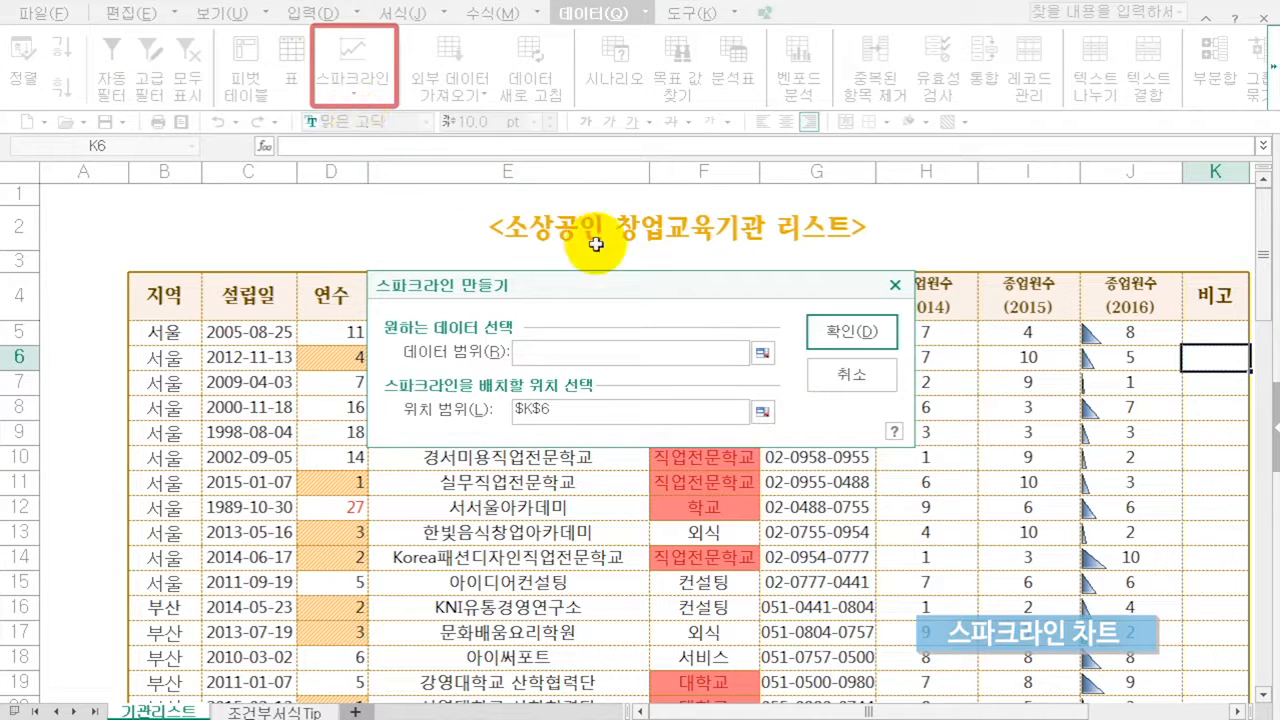
{"action": "left_click_drag", "start_coordinate": [606, 288], "coordinate": [755, 477]}
{"action": "left_click_drag", "start_coordinate": [915, 333], "coordinate": [1129, 335]}
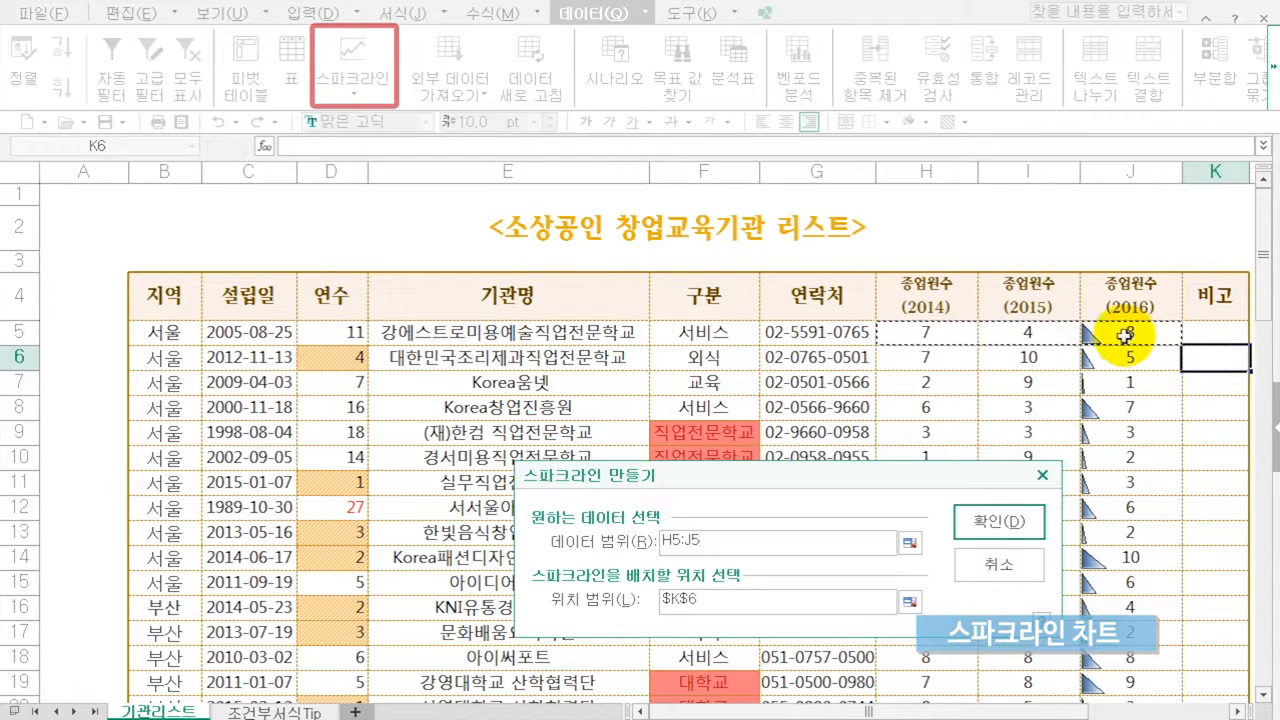
{"action": "left_click", "coordinate": [662, 601]}
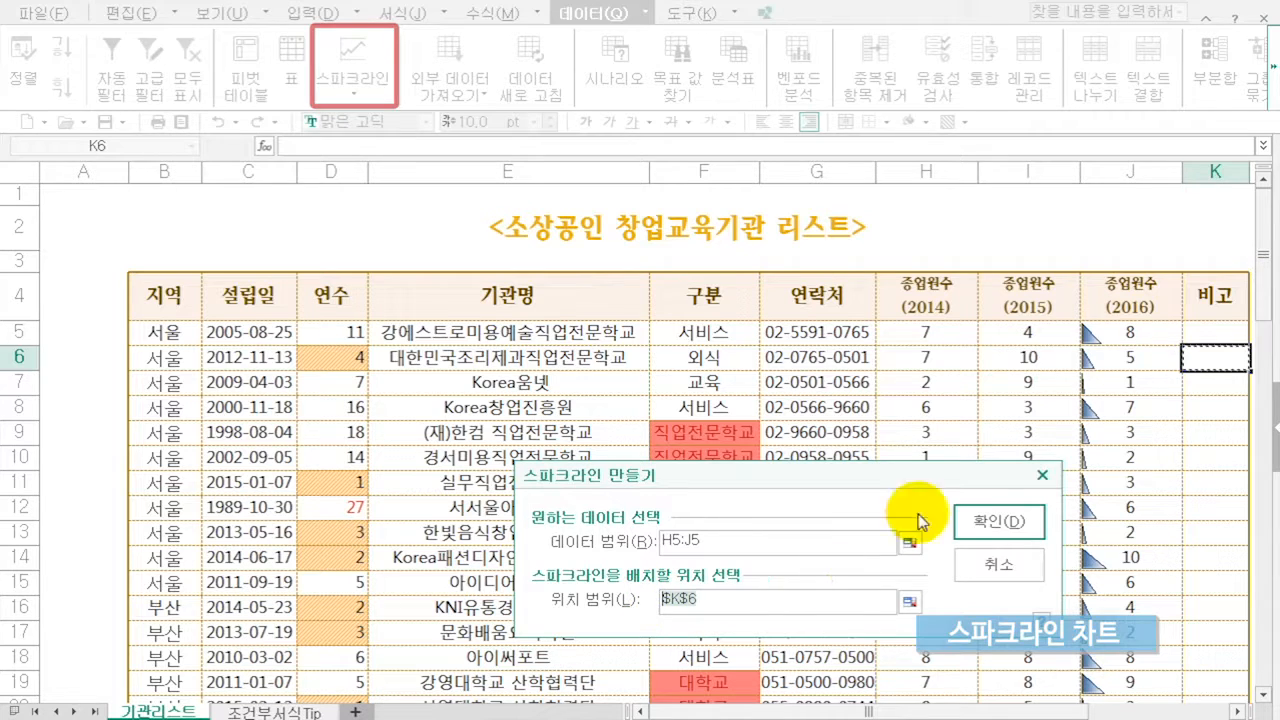
{"action": "left_click", "coordinate": [1226, 330]}
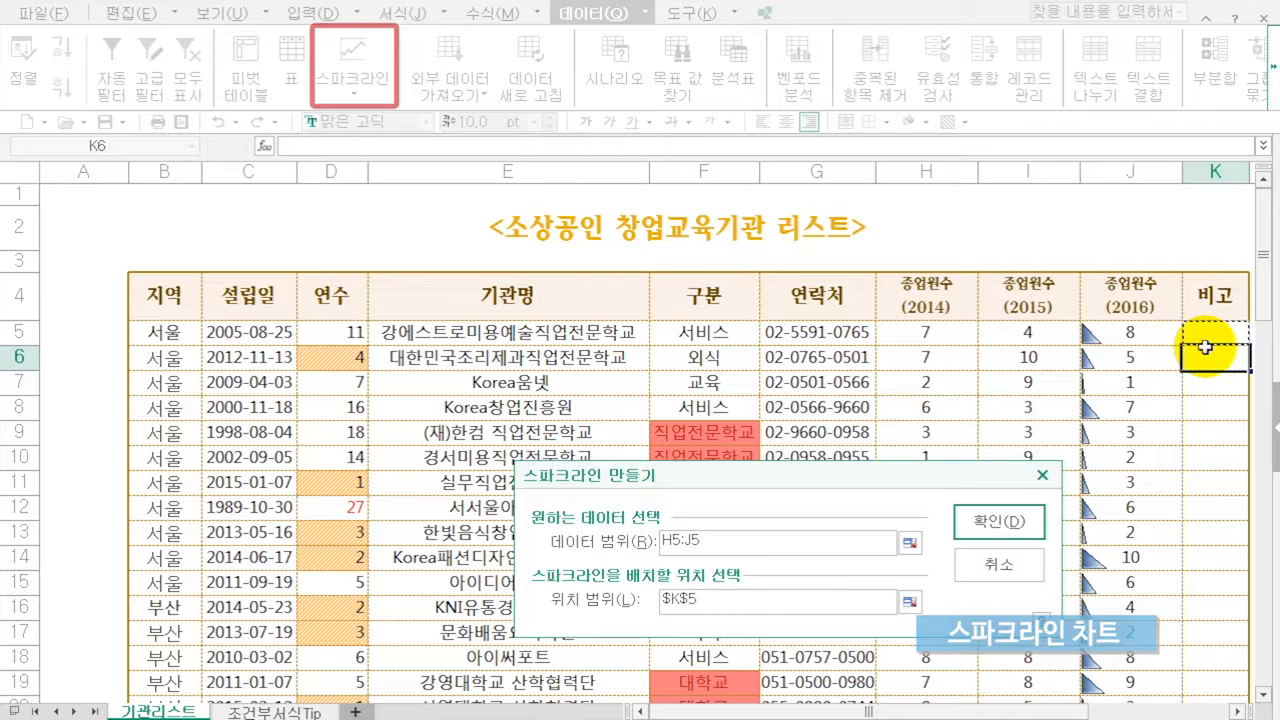
{"action": "left_click", "coordinate": [1016, 528]}
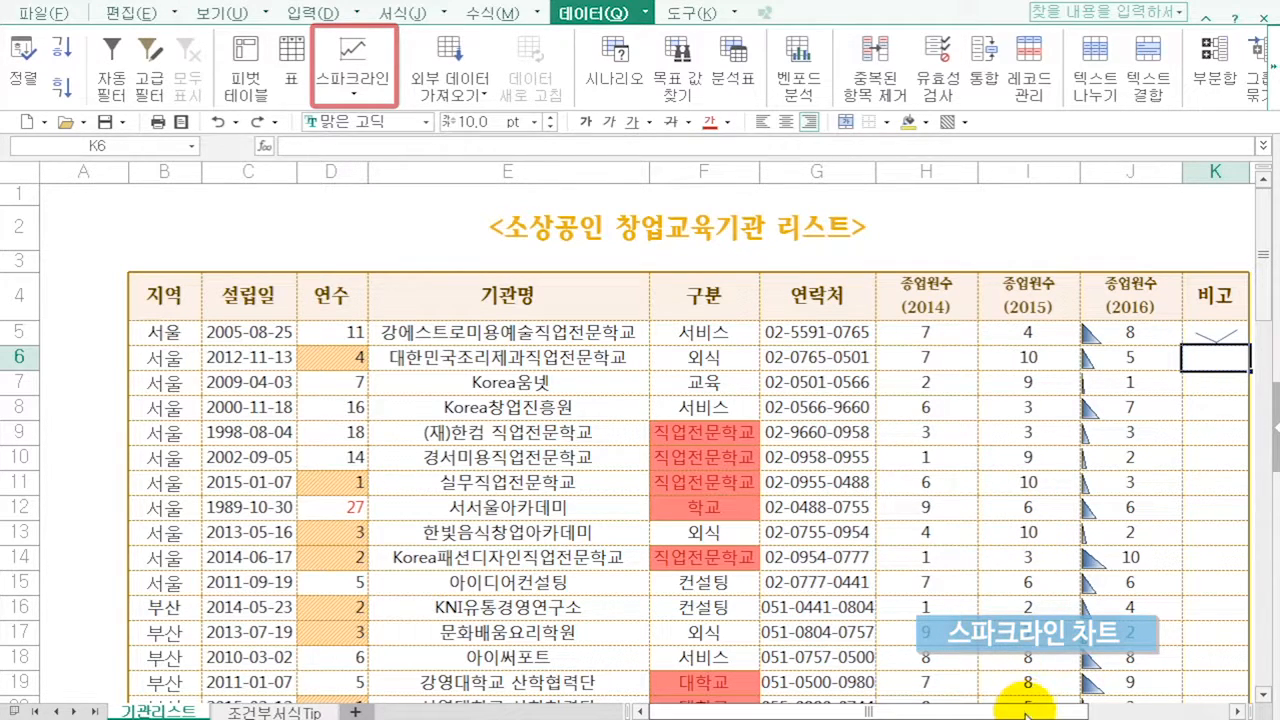
Set the 종업원수 (2014) value in H5 to 2.
{"action": "left_click", "coordinate": [973, 340]}
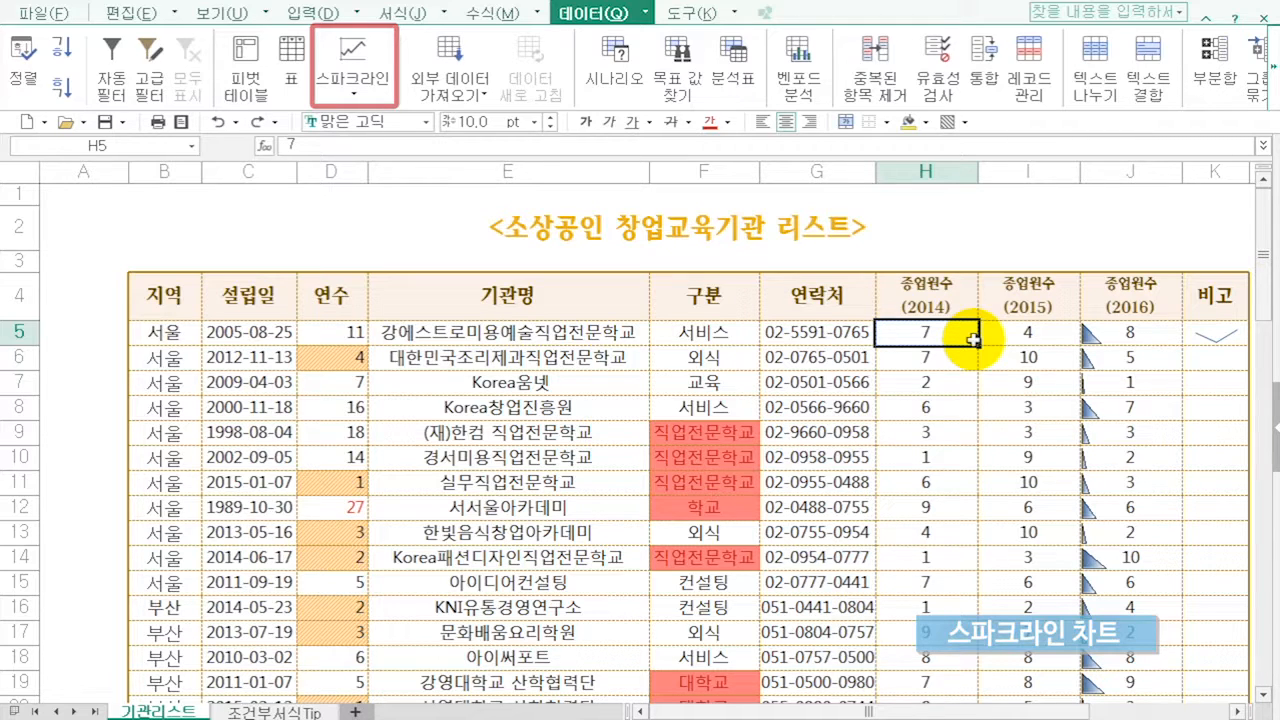
{"action": "type", "text": "2"}
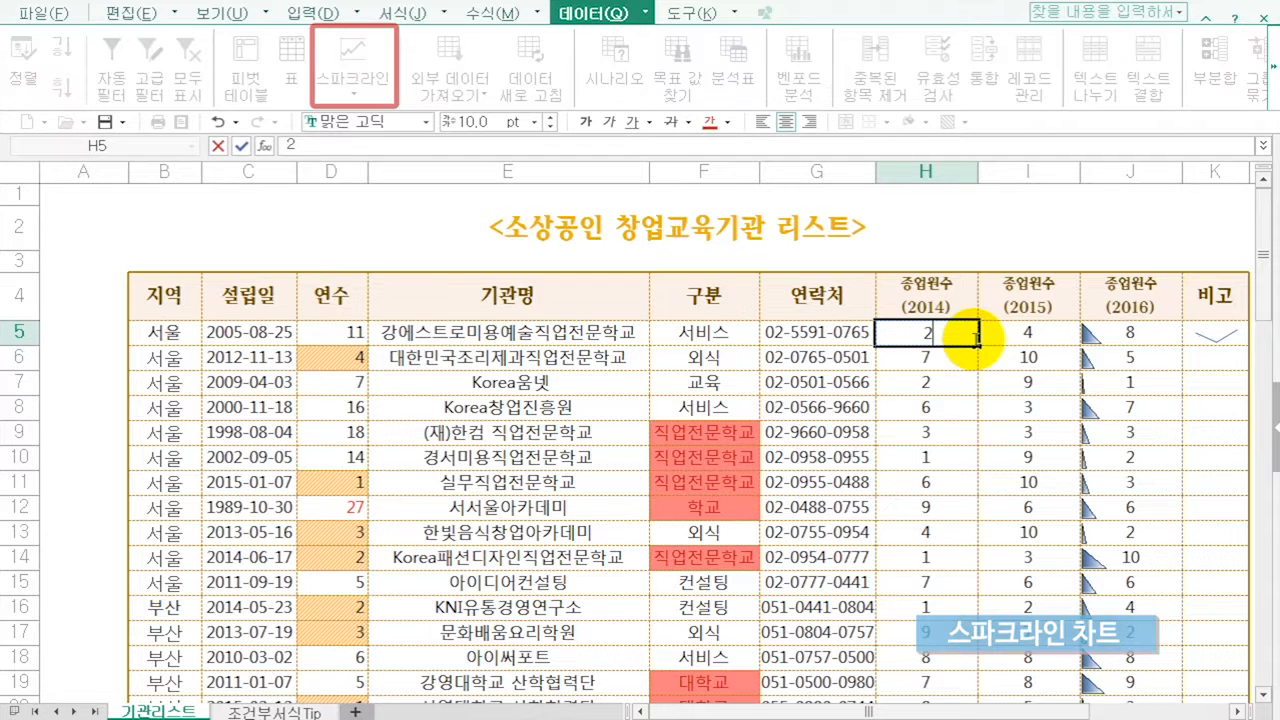
{"action": "key", "text": "Return"}
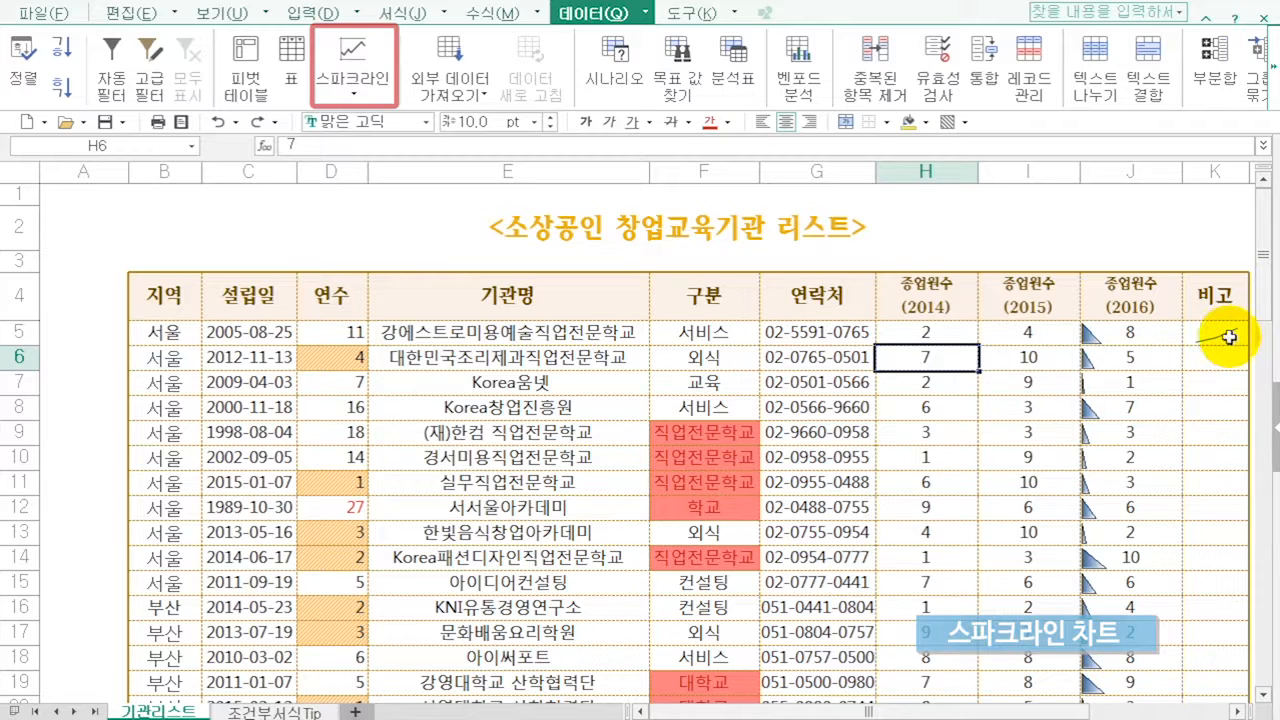
Fill the K5 sparkline down the rest of the 비고 column so every institution row gets its own trend line.
{"action": "left_click", "coordinate": [1229, 337]}
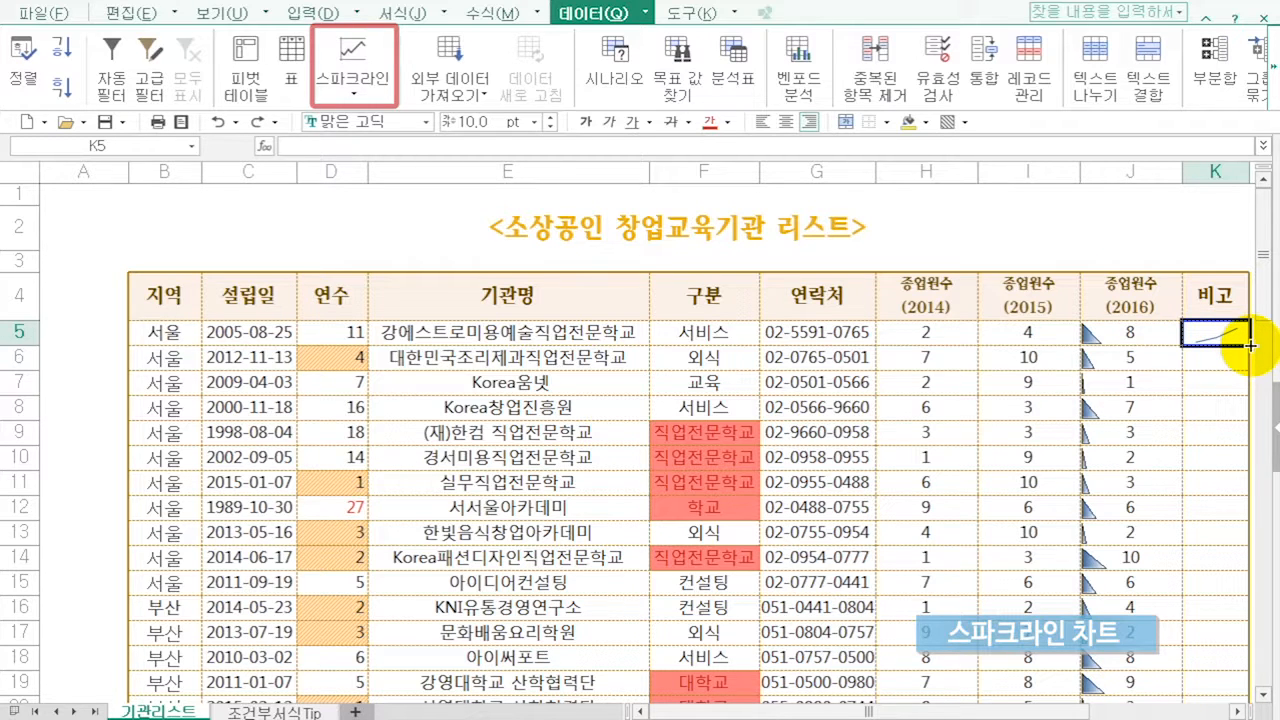
{"action": "scroll", "coordinate": [1250, 345], "scroll_direction": "right", "scroll_amount": 2}
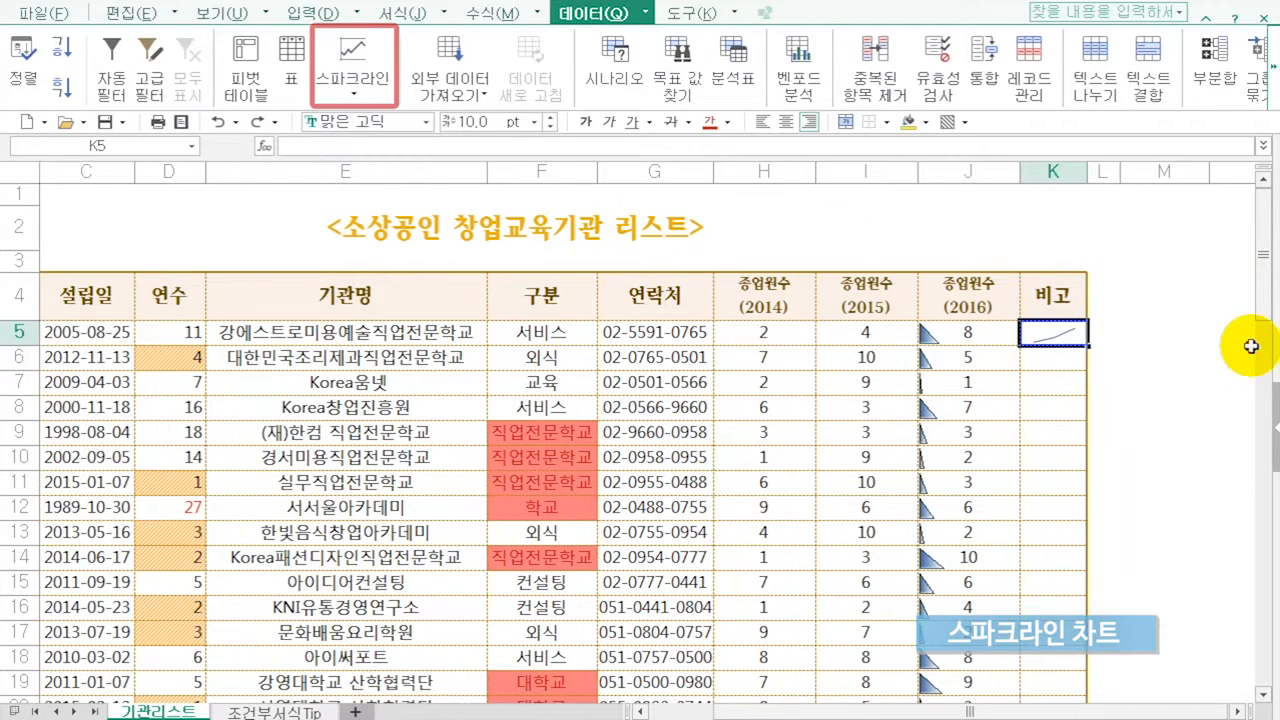
{"action": "double_click", "coordinate": [1088, 347]}
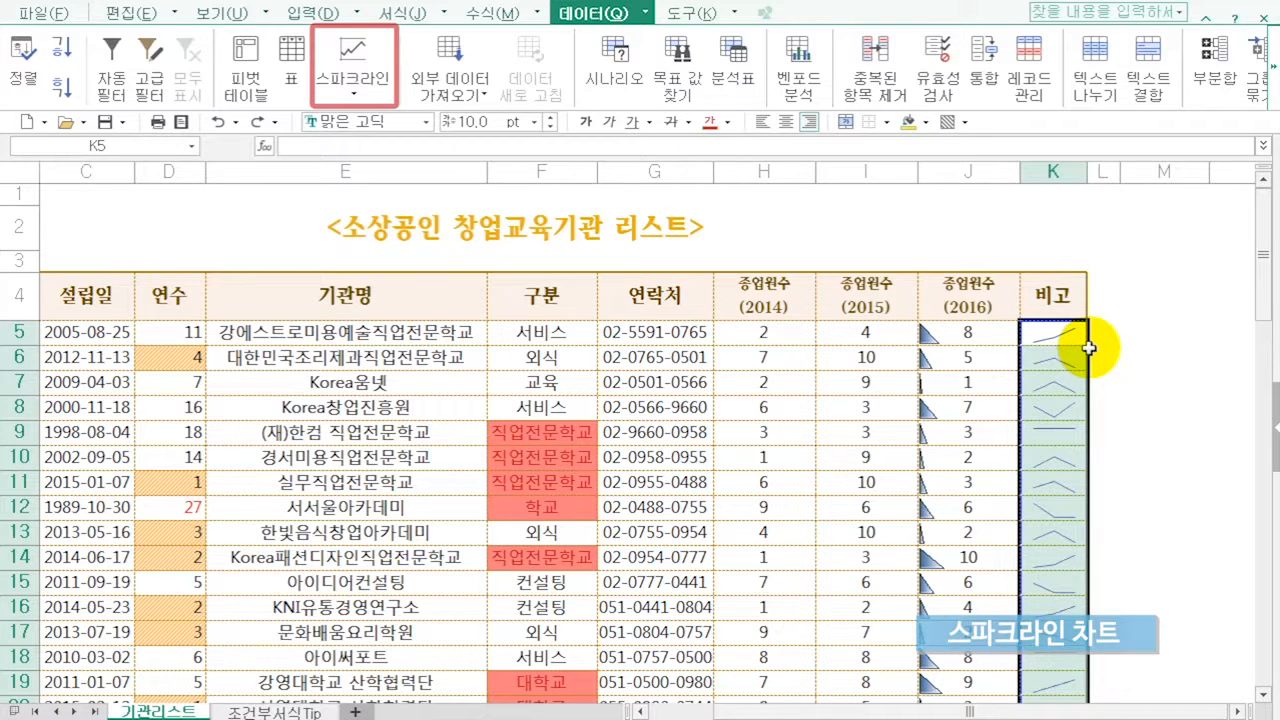
{"action": "key", "text": "Right"}
{"action": "key", "text": "Right"}
{"action": "key", "text": "Right"}
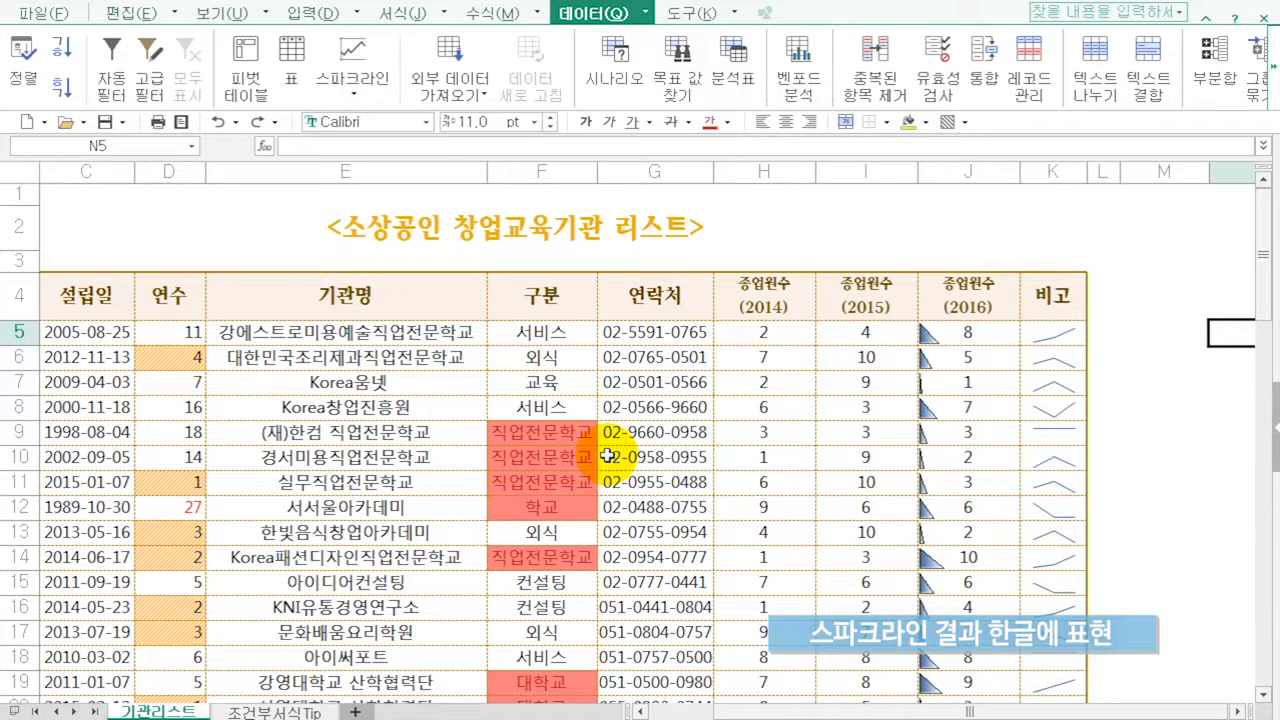
Copy the entire institution list table with its header row and create a new blank 한글 document.
{"action": "left_click", "coordinate": [545, 406]}
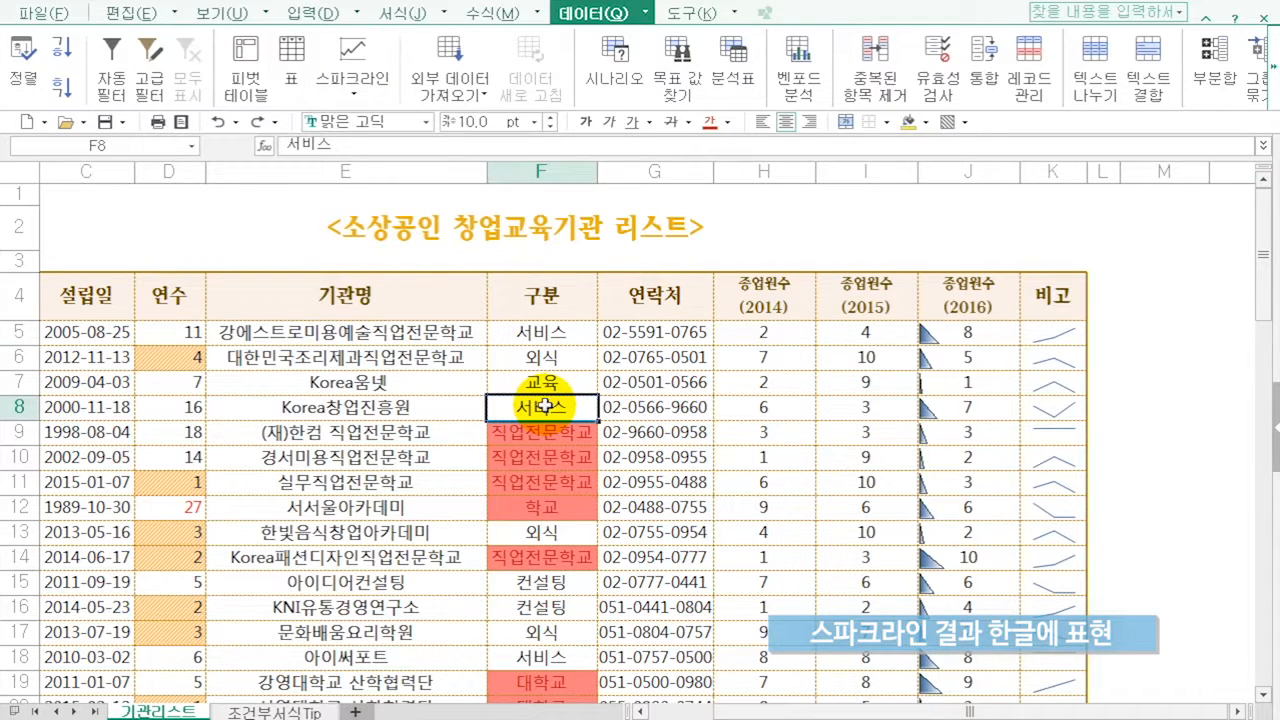
{"action": "key", "text": "ctrl+a"}
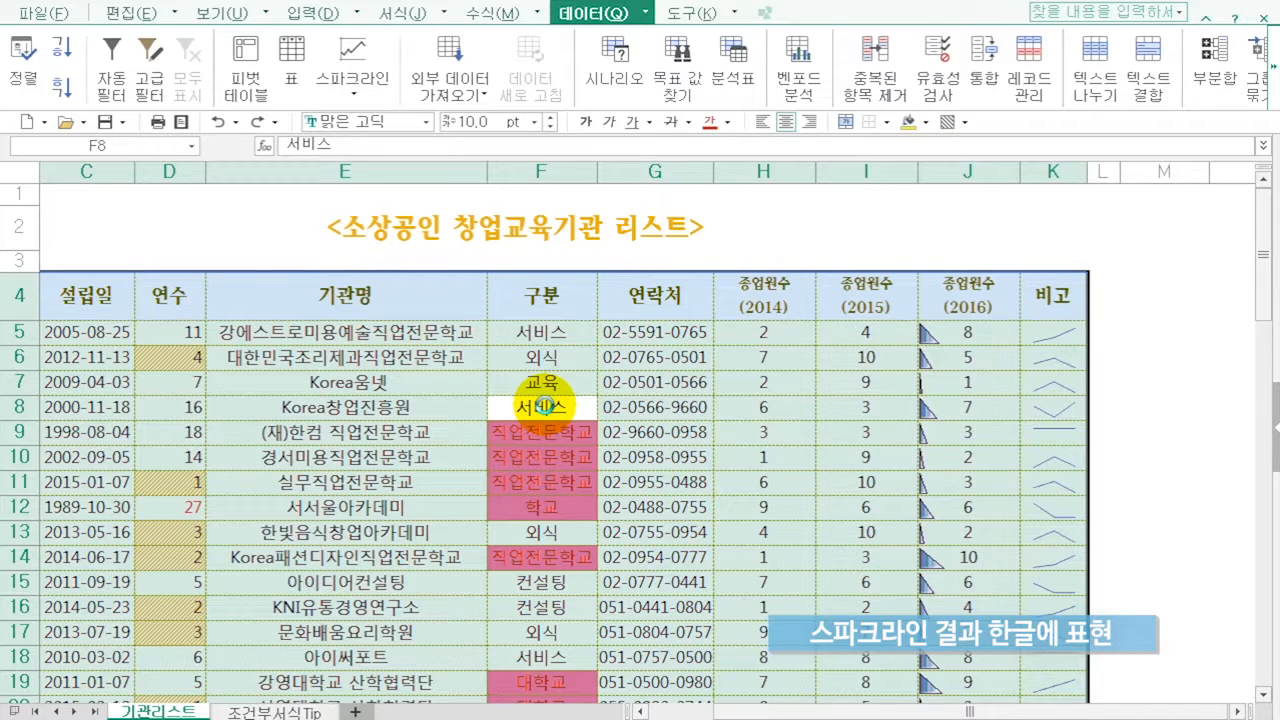
{"action": "key", "text": "ctrl+c"}
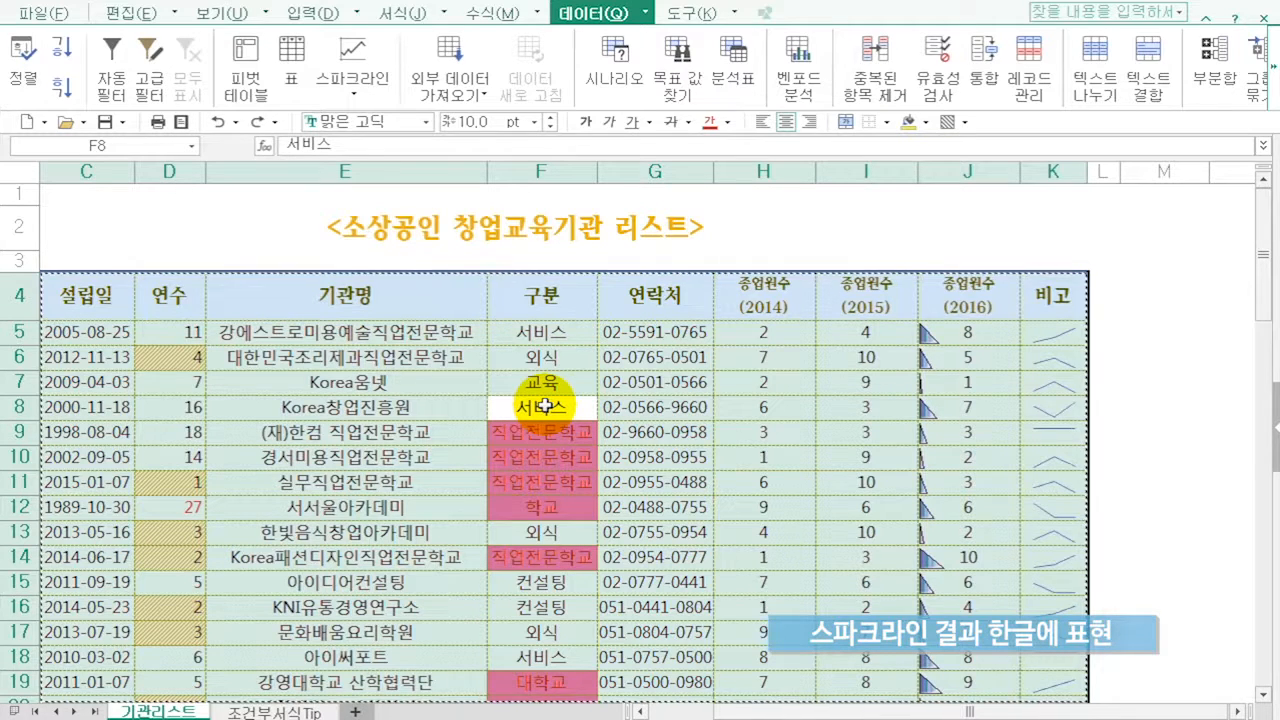
{"action": "left_click", "coordinate": [45, 14]}
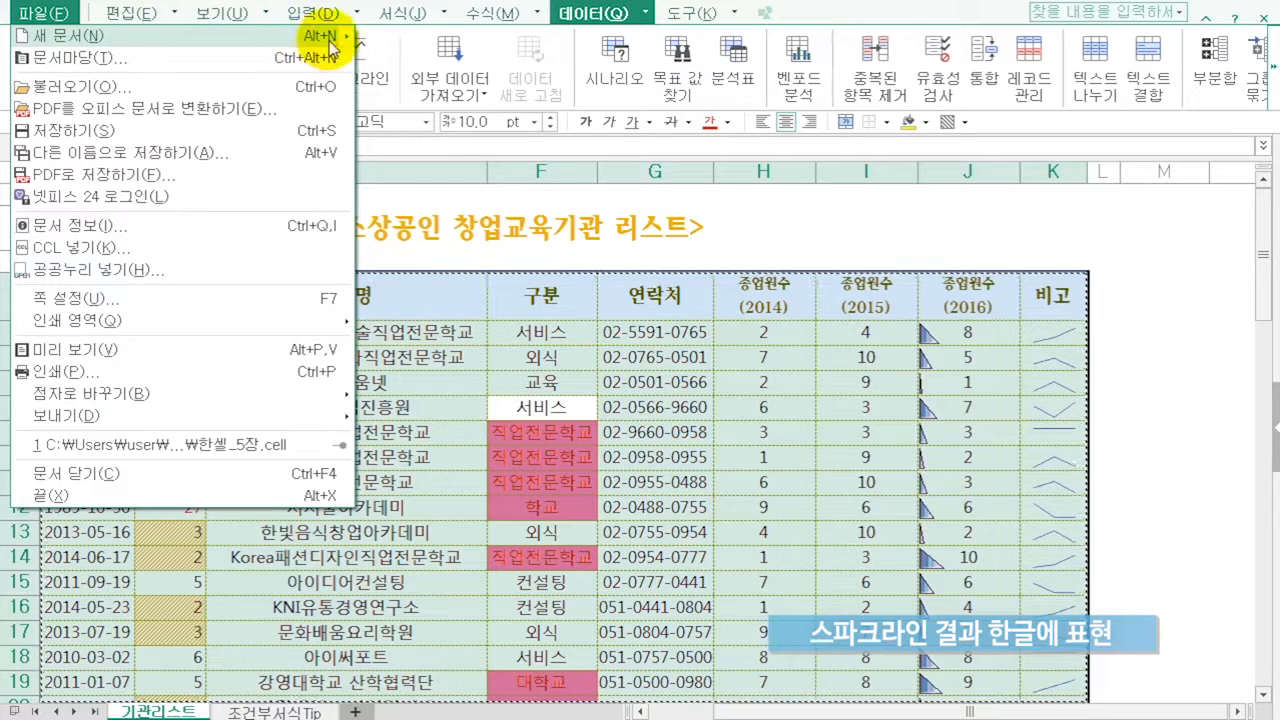
{"action": "mouse_move", "coordinate": [343, 37]}
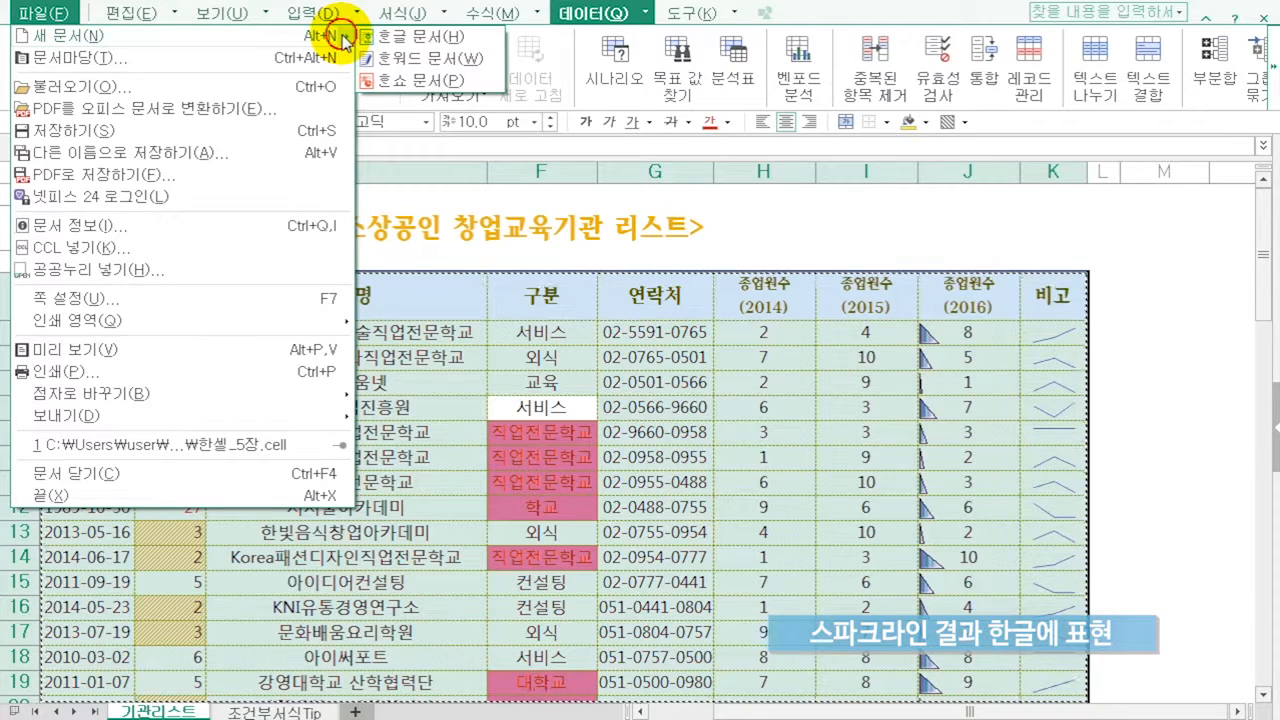
{"action": "left_click", "coordinate": [398, 40]}
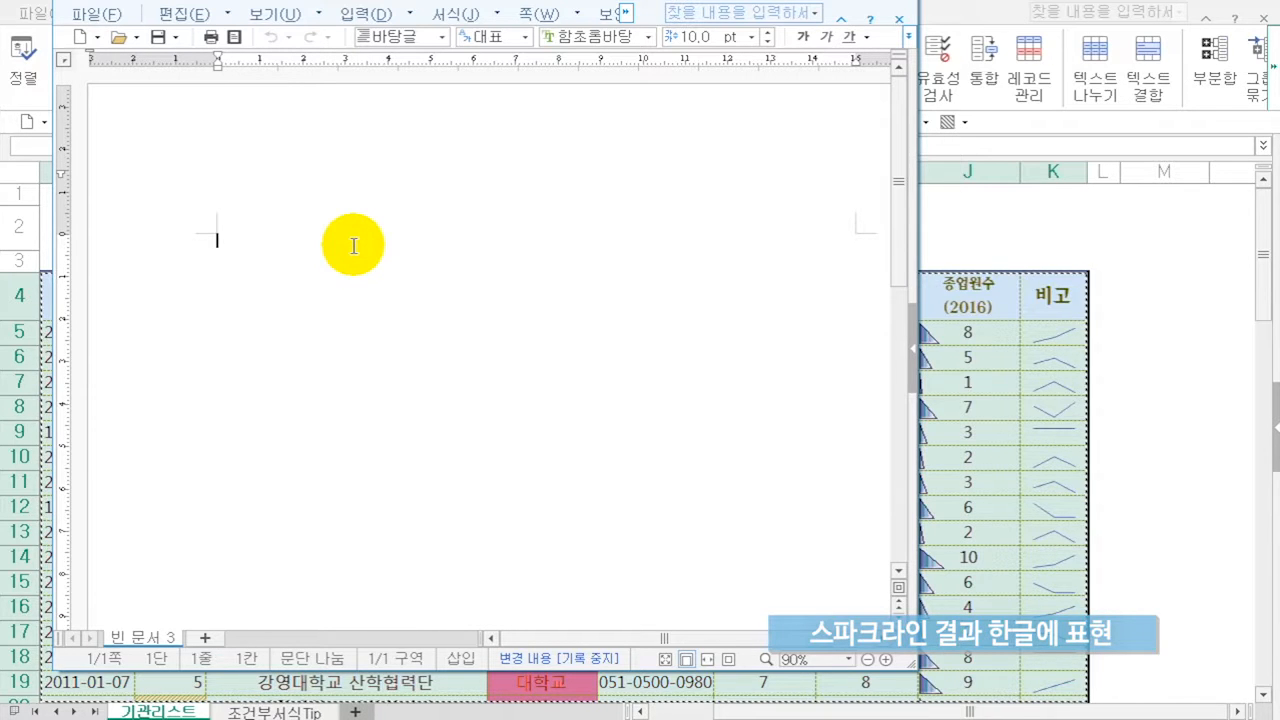
Paste the copied table into the 한글 document as a normal table and narrow its 종업원수 (2014) column.
{"action": "key", "text": "ctrl+v"}
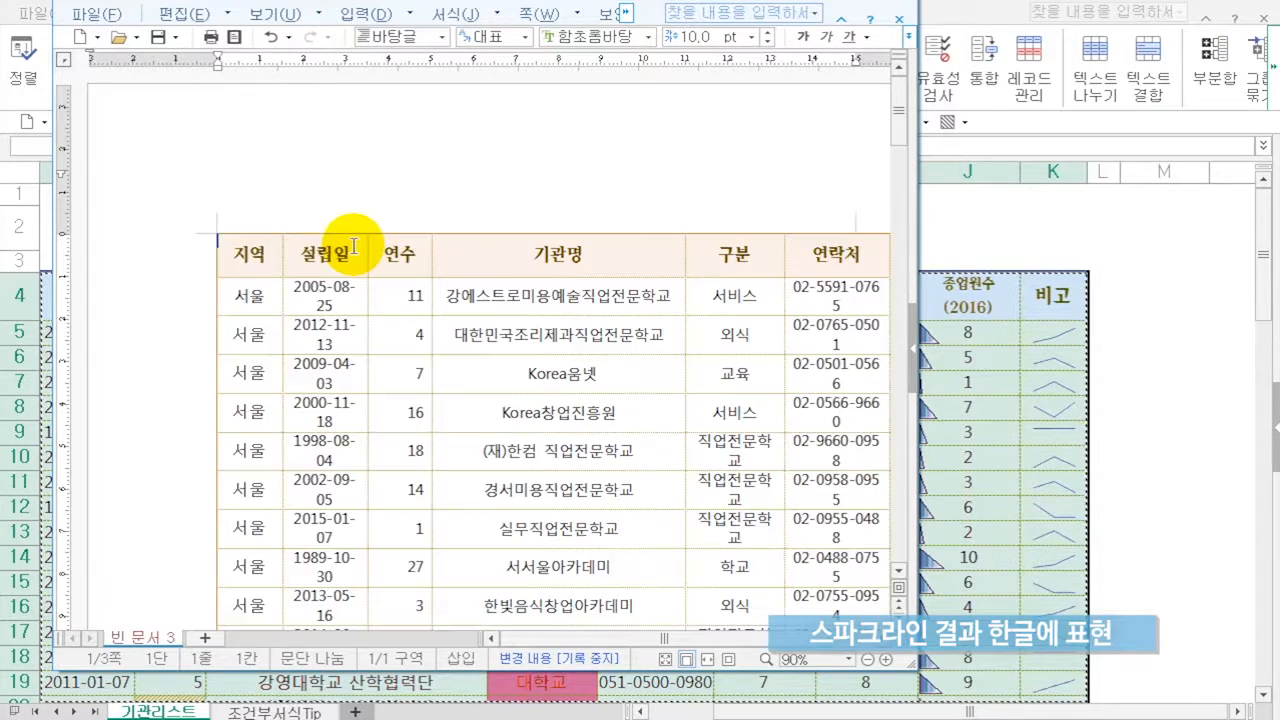
{"action": "left_click_drag", "start_coordinate": [633, 638], "coordinate": [676, 639]}
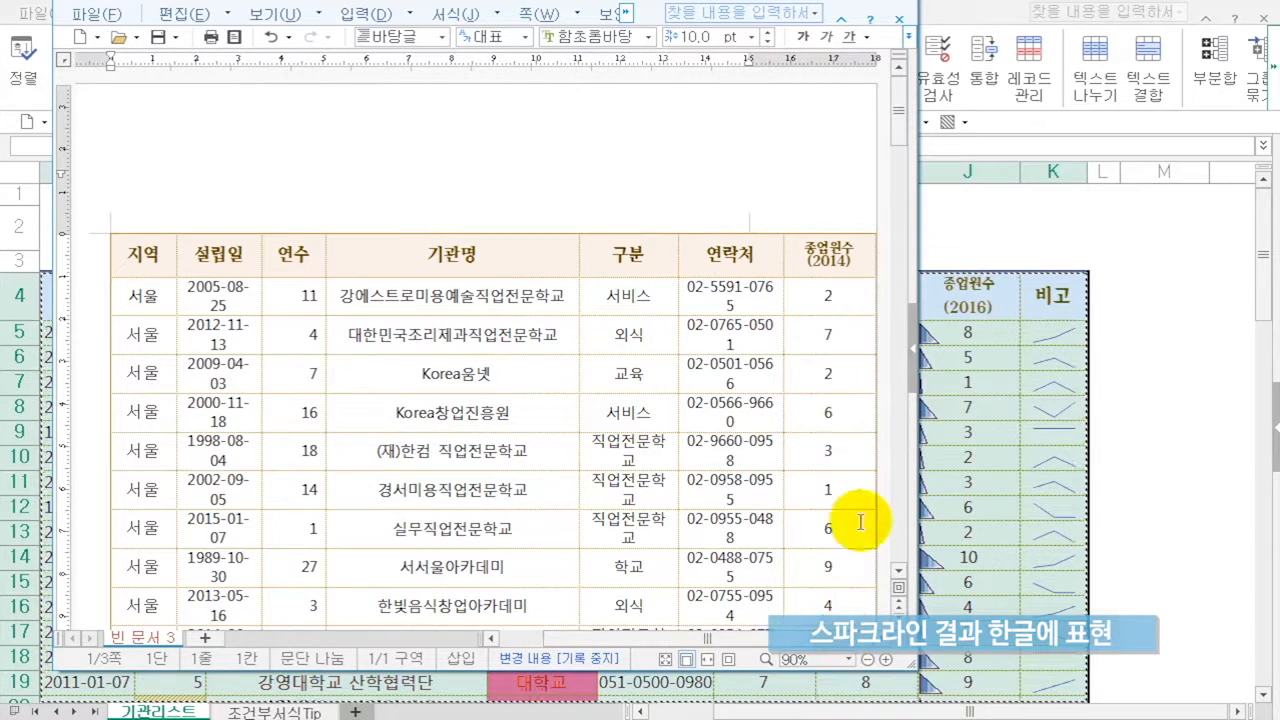
{"action": "left_click", "coordinate": [818, 294]}
{"action": "key", "text": "ctrl+Left"}
{"action": "key", "text": "ctrl+Left"}
{"action": "key", "text": "ctrl+Left"}
{"action": "key", "text": "ctrl+Left"}
{"action": "key", "text": "ctrl+Left"}
{"action": "key", "text": "ctrl+Left"}
{"action": "key", "text": "ctrl+Left"}
{"action": "key", "text": "ctrl+Left"}
{"action": "key", "text": "ctrl+Left"}
{"action": "key", "text": "ctrl+Left"}
{"action": "key", "text": "ctrl+Left"}
{"action": "key", "text": "ctrl+Left"}
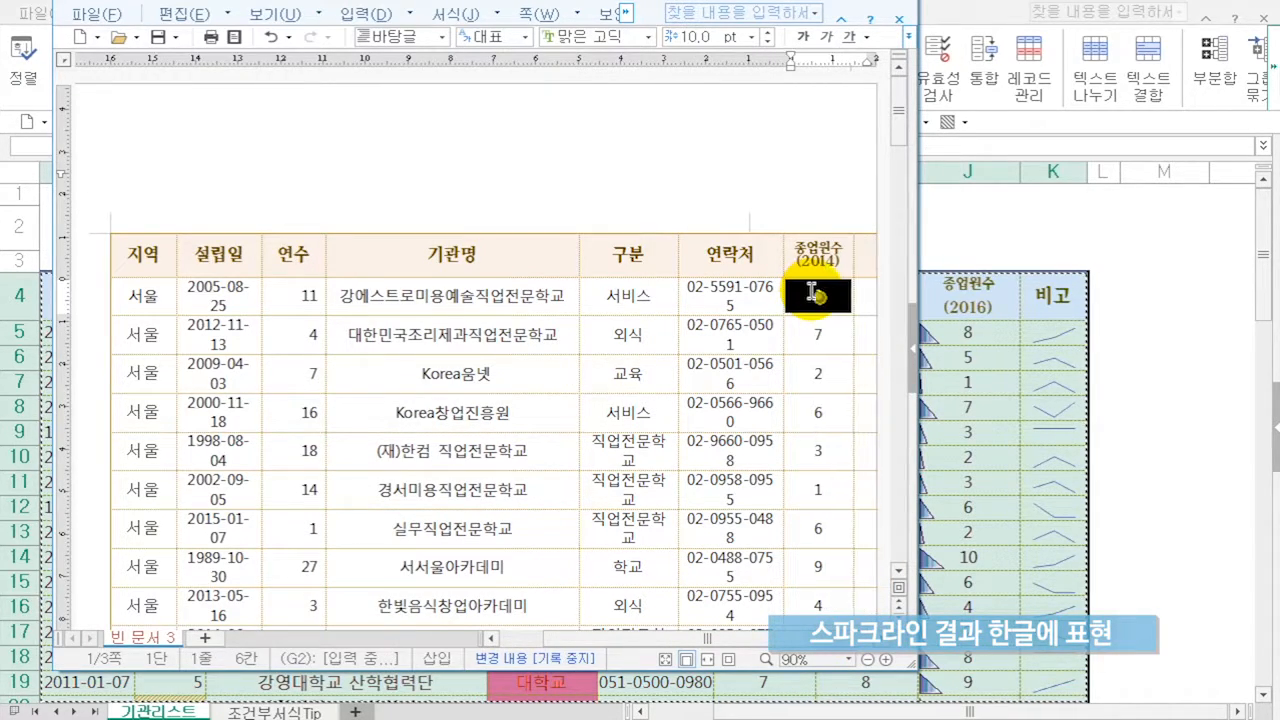
{"action": "key", "text": "ctrl+Left"}
{"action": "key", "text": "ctrl+Left"}
{"action": "key", "text": "ctrl+Left"}
{"action": "key", "text": "ctrl+Left"}
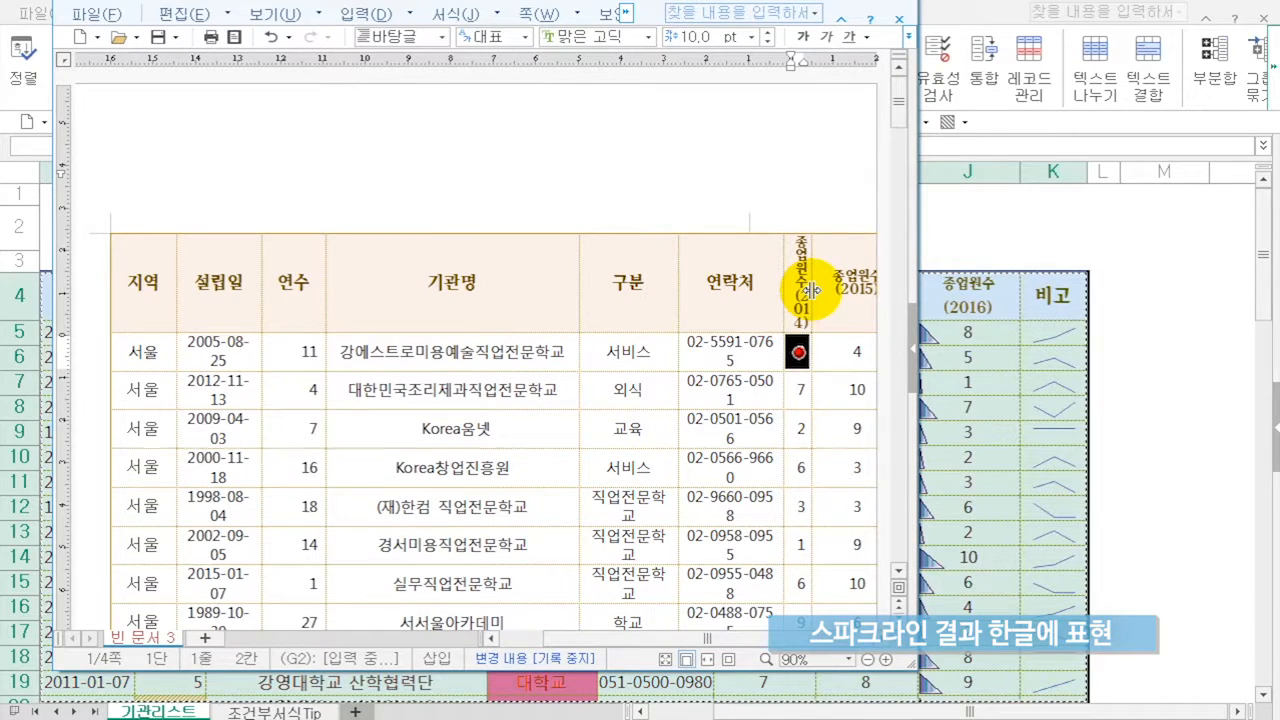
Select all cells of the pasted table and narrow its columns so the whole table fits within the page width.
{"action": "key", "text": "F5"}
{"action": "key", "text": "ctrl+Left"}
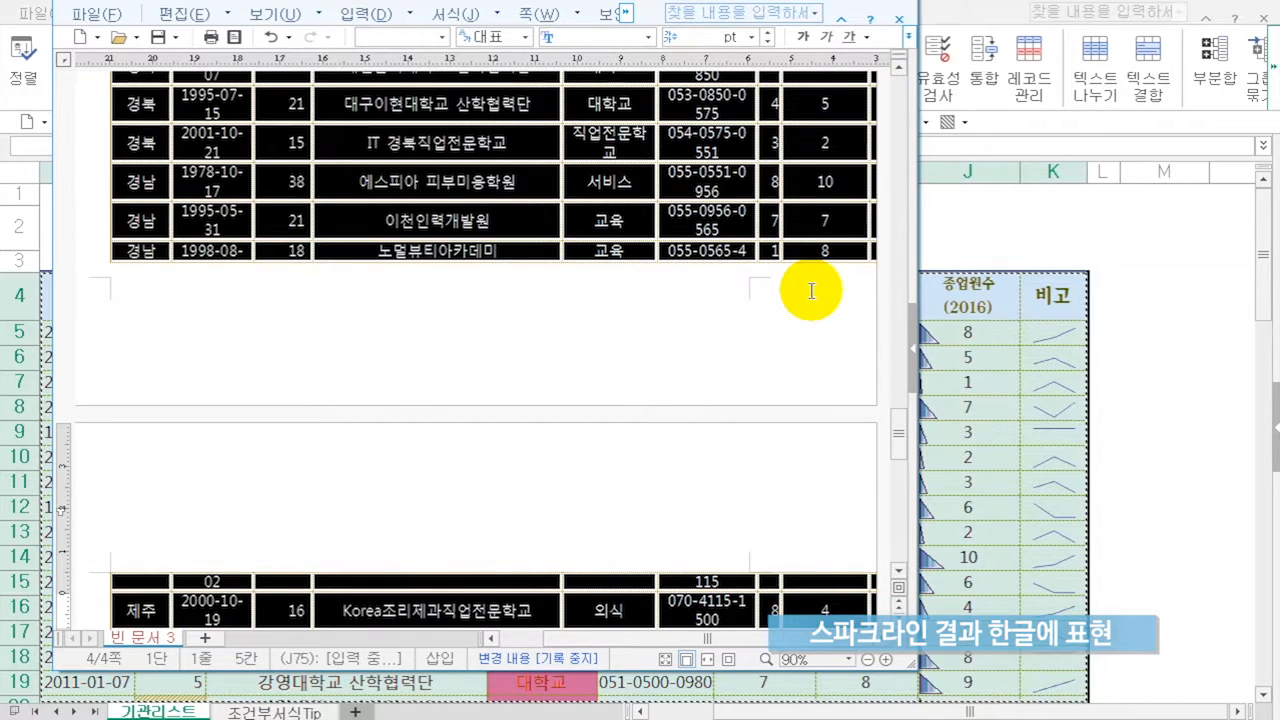
{"action": "key", "text": "ctrl+Left"}
{"action": "key", "text": "ctrl+Left"}
{"action": "key", "text": "ctrl+Left"}
{"action": "key", "text": "ctrl+Left"}
{"action": "key", "text": "ctrl+Left"}
{"action": "key", "text": "ctrl+Left"}
{"action": "key", "text": "ctrl+Left"}
{"action": "key", "text": "ctrl+Left"}
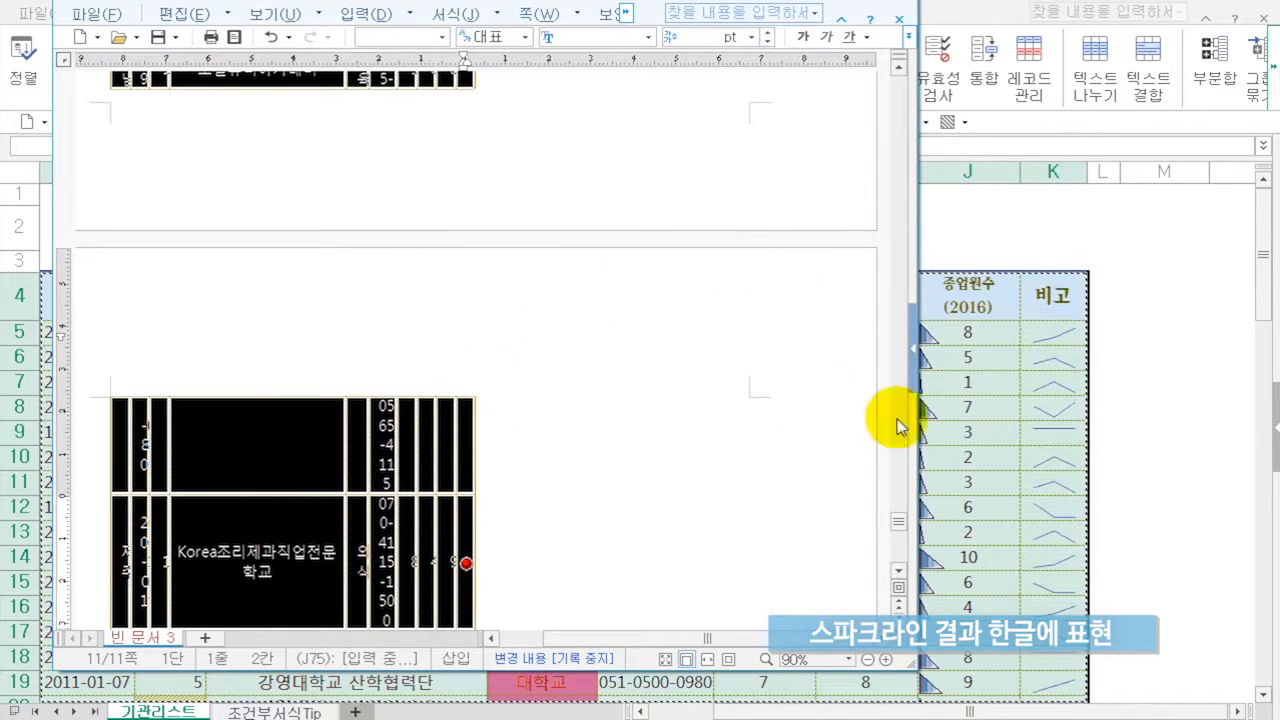
{"action": "left_click_drag", "start_coordinate": [900, 521], "coordinate": [908, 85]}
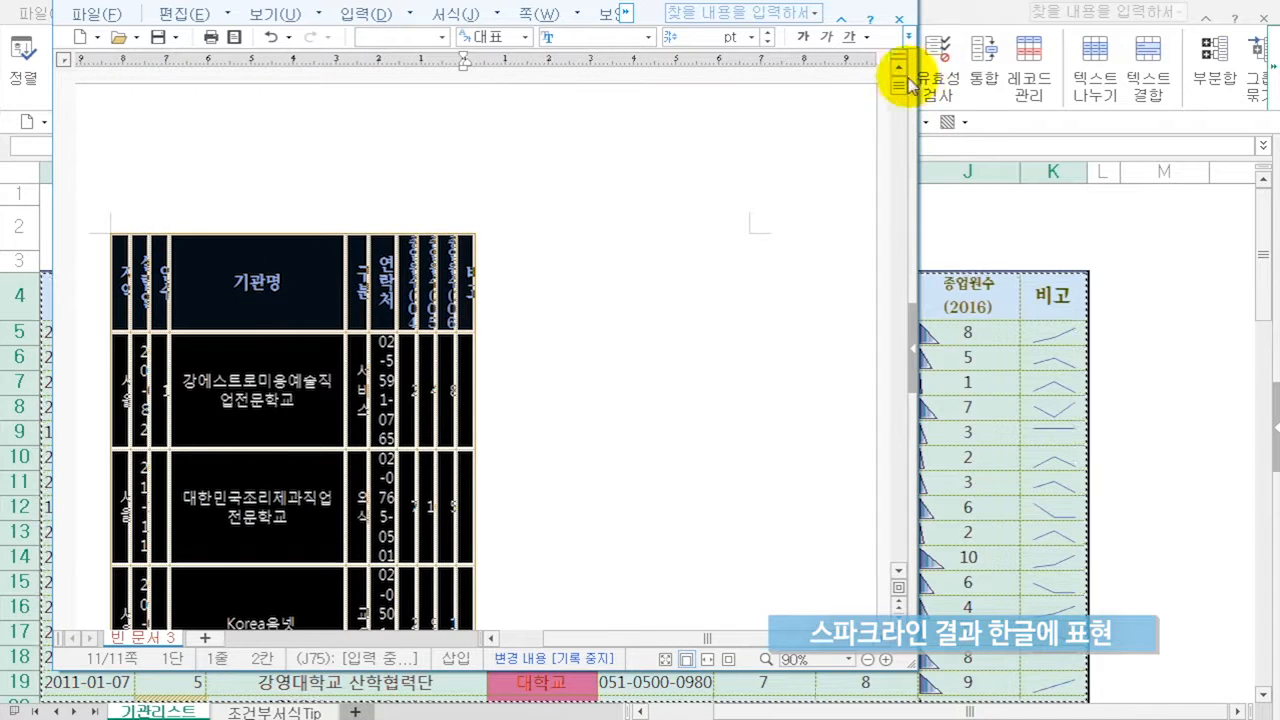
Delete the pasted table from the 한글 document.
{"action": "left_click", "coordinate": [512, 344]}
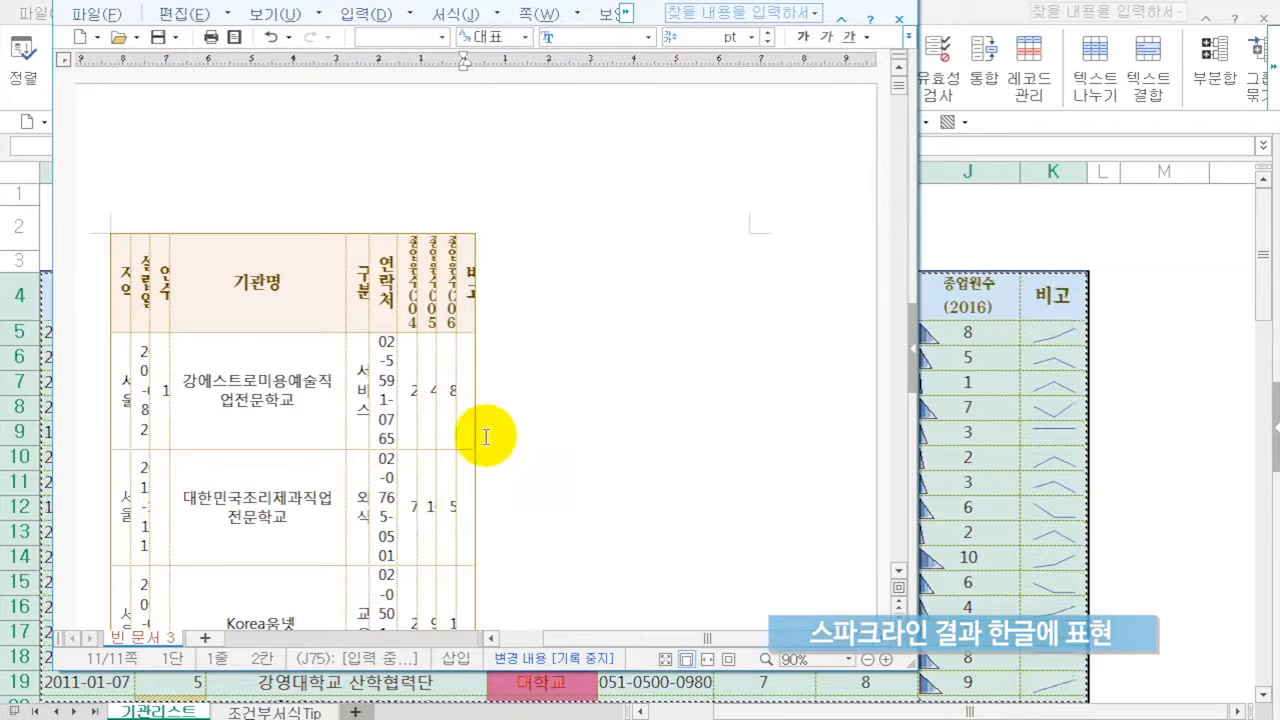
{"action": "left_click", "coordinate": [349, 234]}
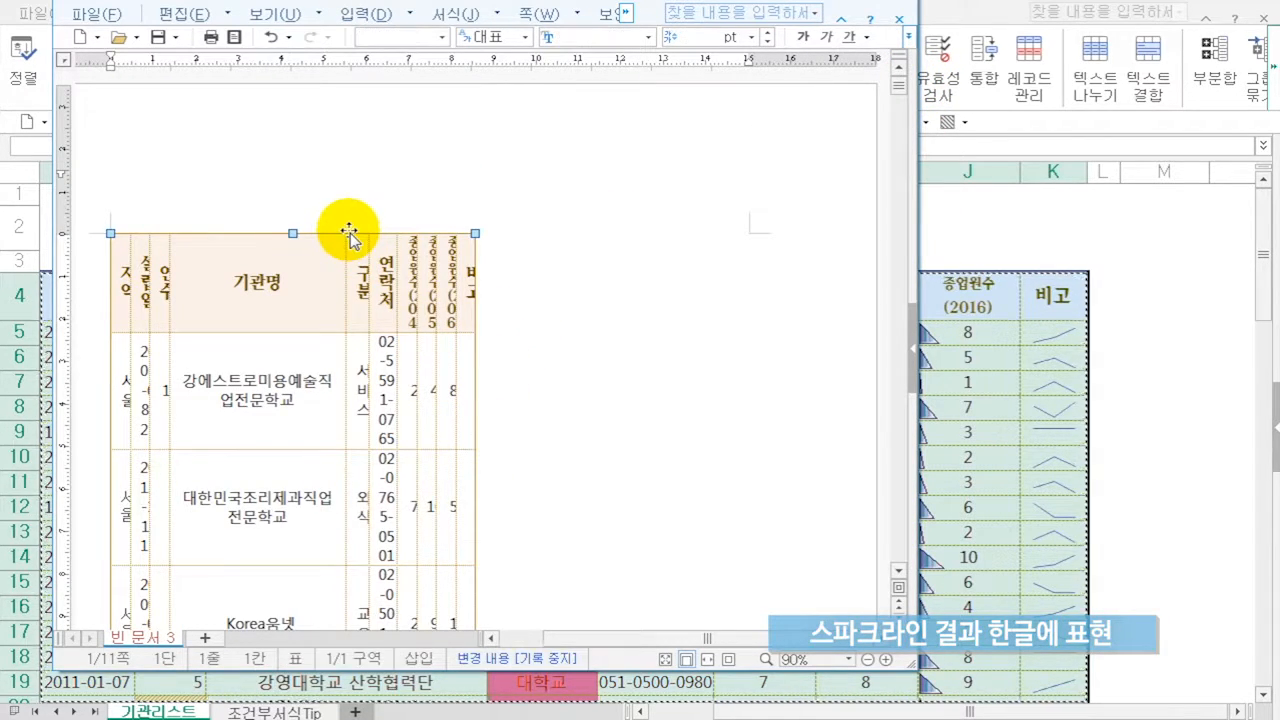
{"action": "key", "text": "Delete"}
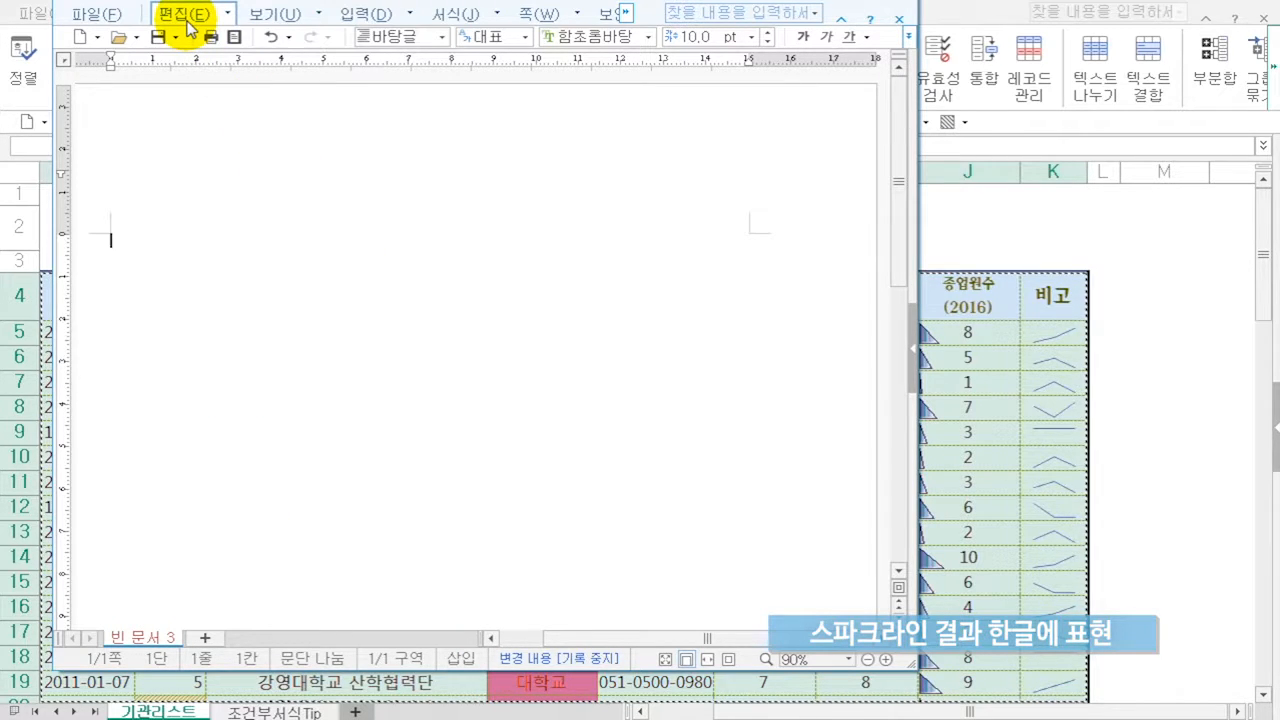
Insert the copied institution list into the document with 골라 붙이기, using the 비트맵 data format.
{"action": "left_click", "coordinate": [185, 16]}
{"action": "left_click", "coordinate": [189, 88]}
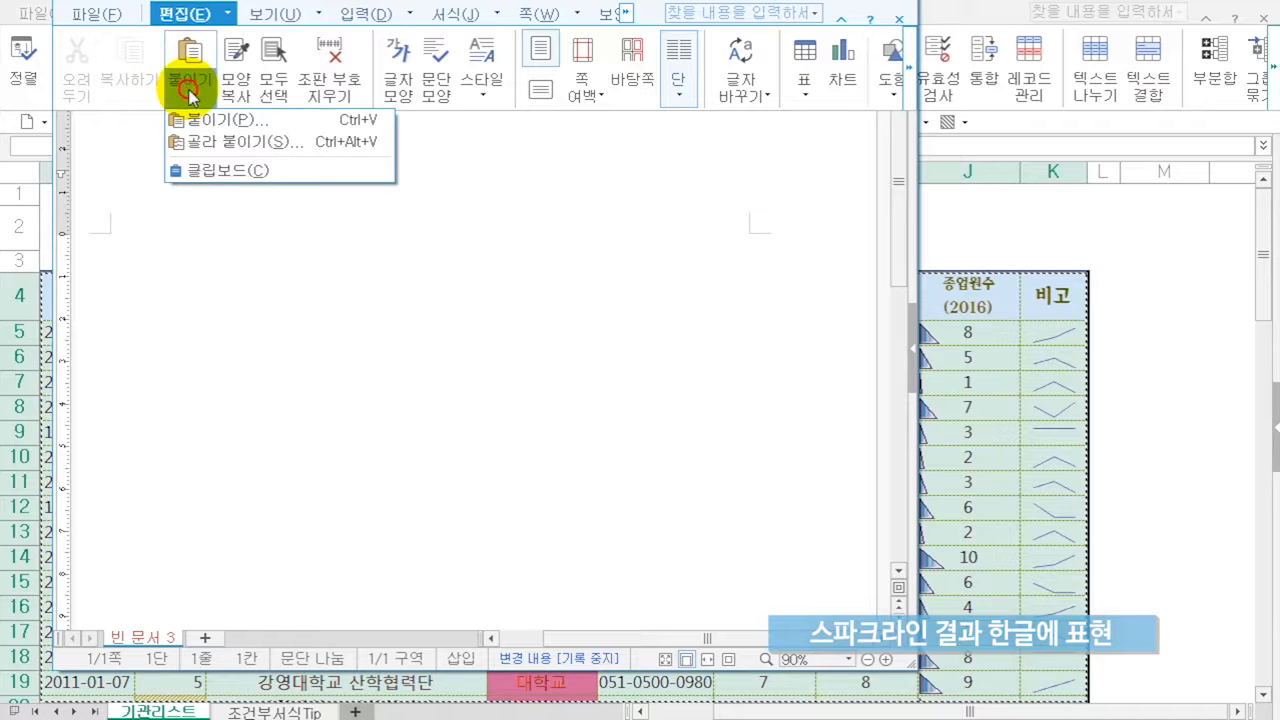
{"action": "left_click", "coordinate": [215, 141]}
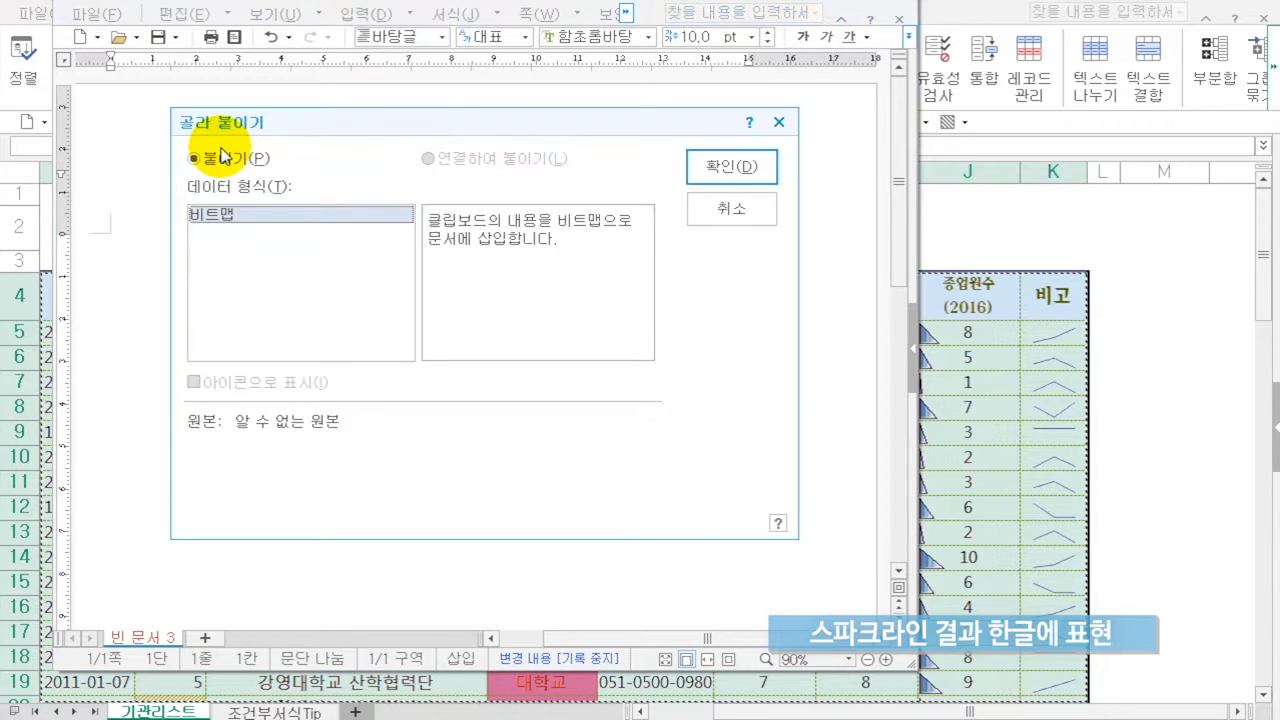
{"action": "left_click", "coordinate": [707, 168]}
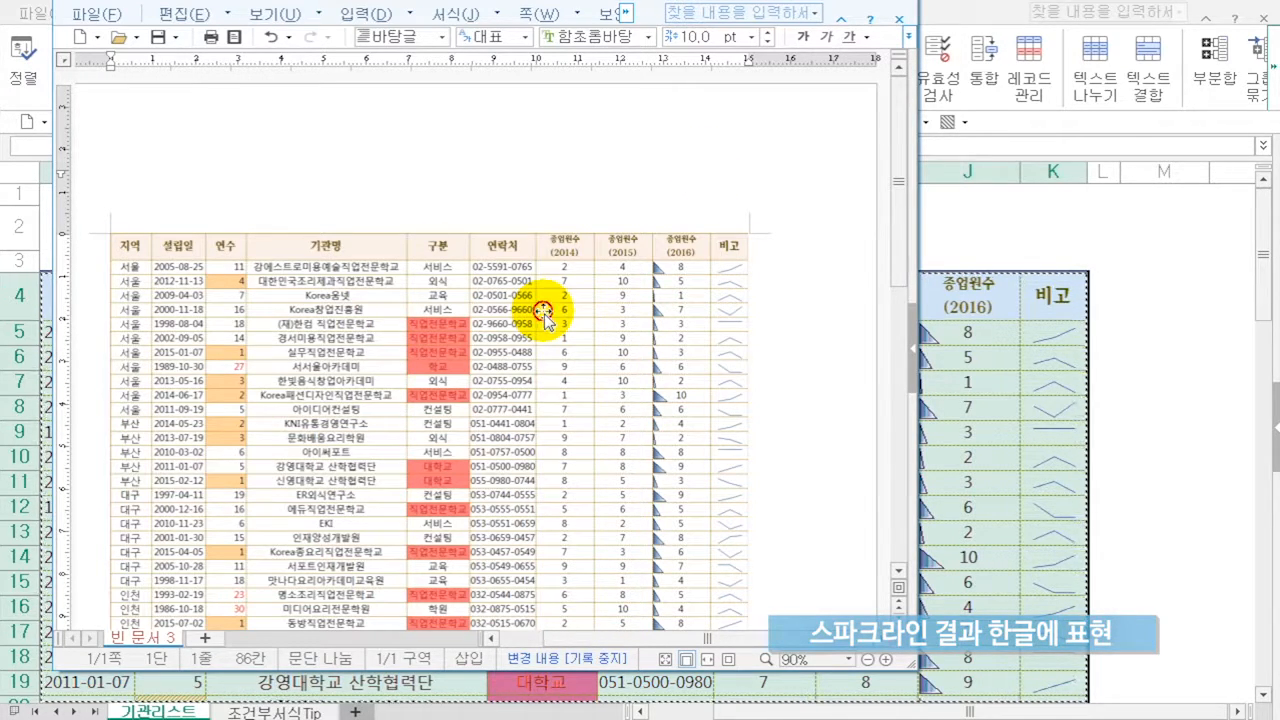
Shrink the pasted bitmap slightly from its upper-right corner and reposition the 한글 window so its title bar shows.
{"action": "left_click", "coordinate": [737, 240]}
{"action": "mouse_move", "coordinate": [749, 233]}
{"action": "left_mouse_down"}
{"action": "mouse_move", "coordinate": [690, 303]}
{"action": "mouse_move", "coordinate": [693, 236]}
{"action": "mouse_move", "coordinate": [749, 220]}
{"action": "mouse_move", "coordinate": [745, 233]}
{"action": "left_mouse_up"}
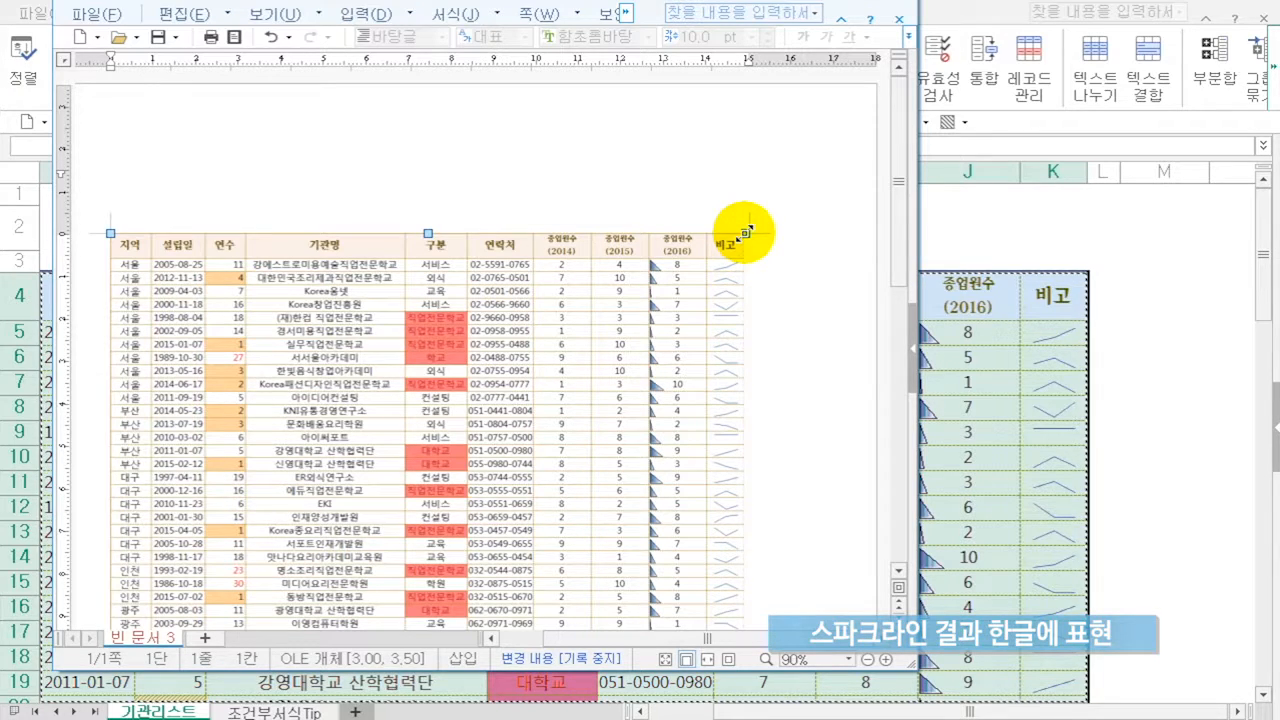
{"action": "left_click_drag", "start_coordinate": [738, 0], "coordinate": [757, 27]}
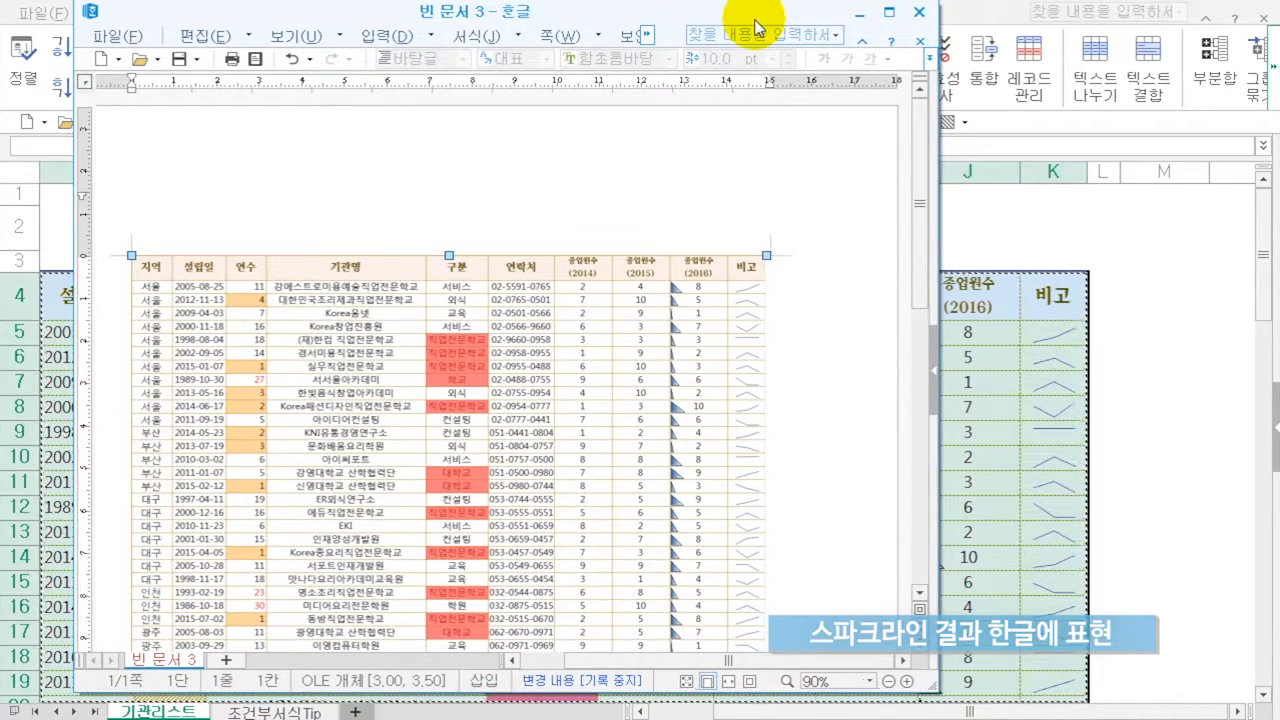